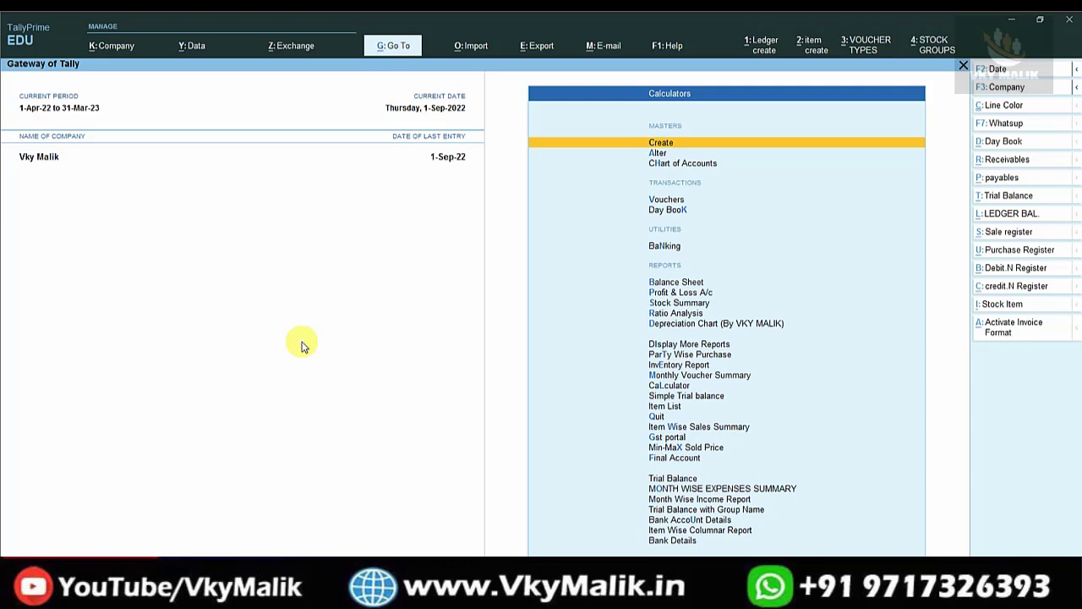
Create a new company named 'Vky Hardware company' with Delhi as its state.
left_click(99, 47)
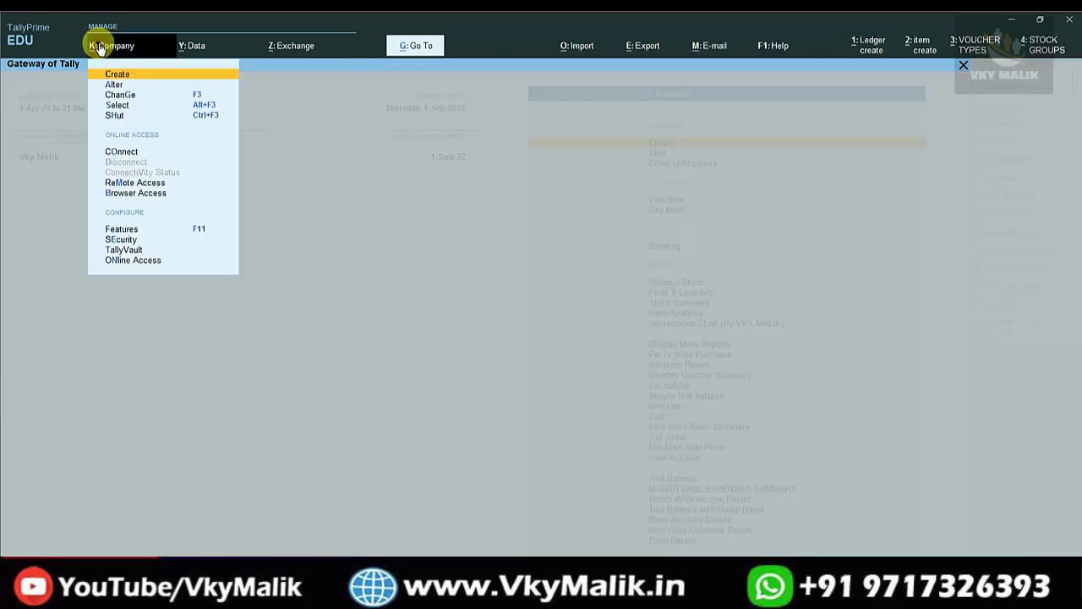
key("Return")
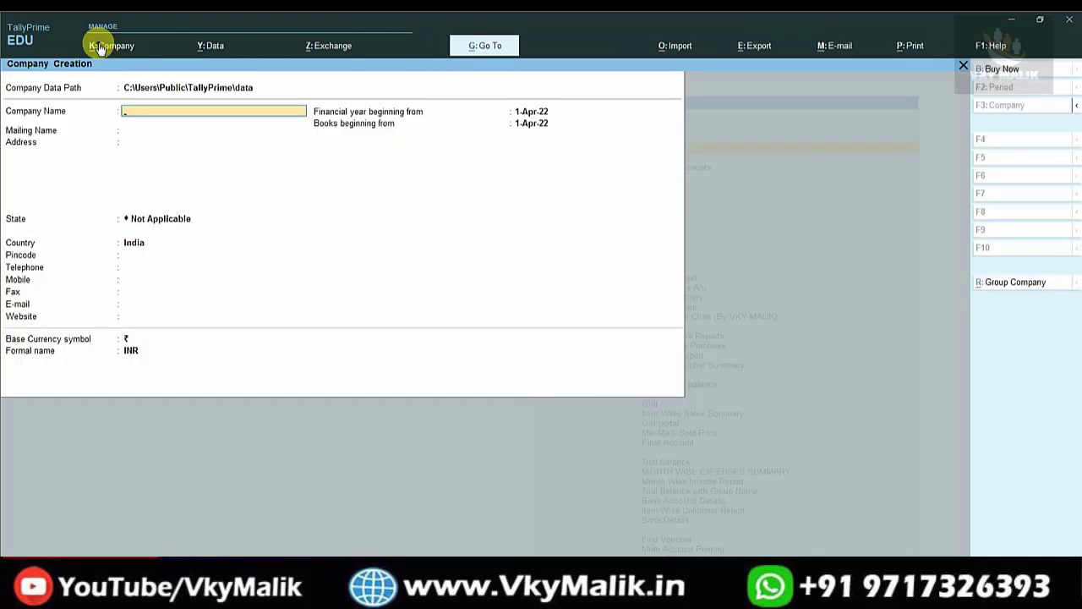
type("Vky Hardware company")
key("Return")
key("Return")
key("Return")
type("delh")
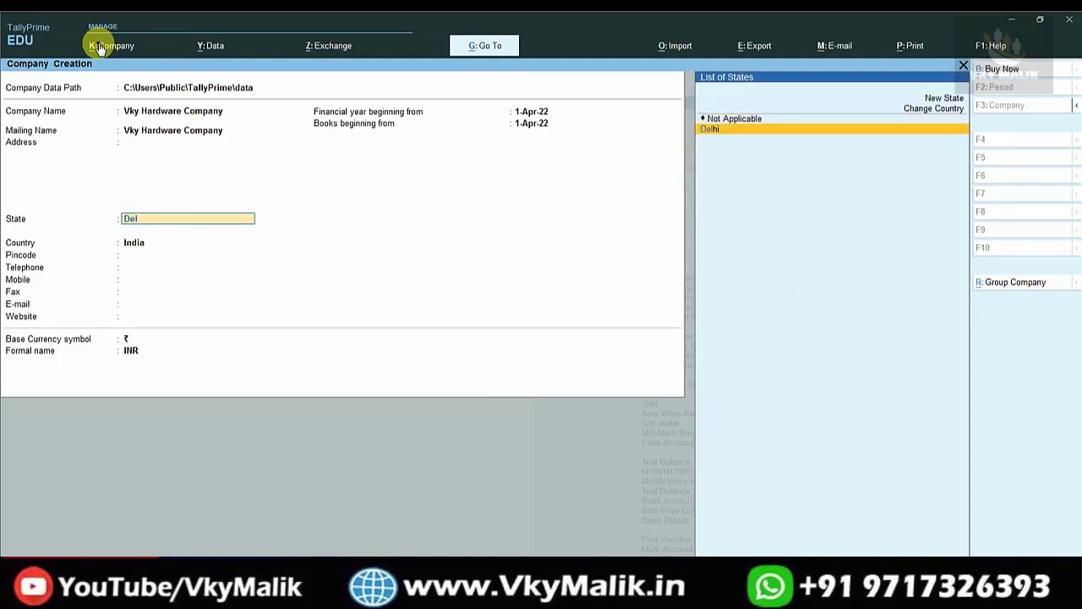
key("Return")
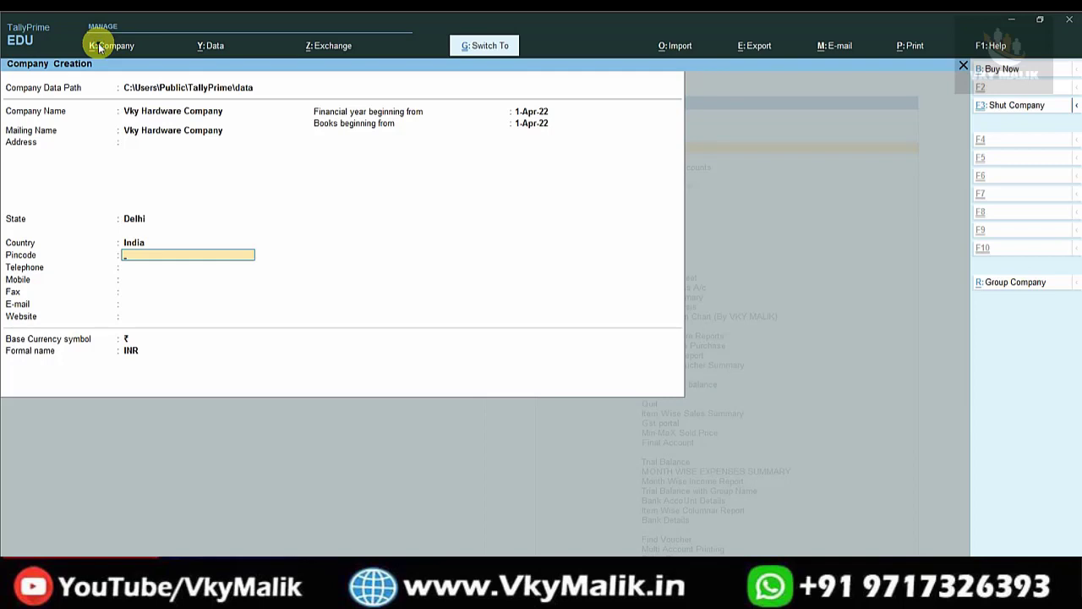
key("ctrl+a")
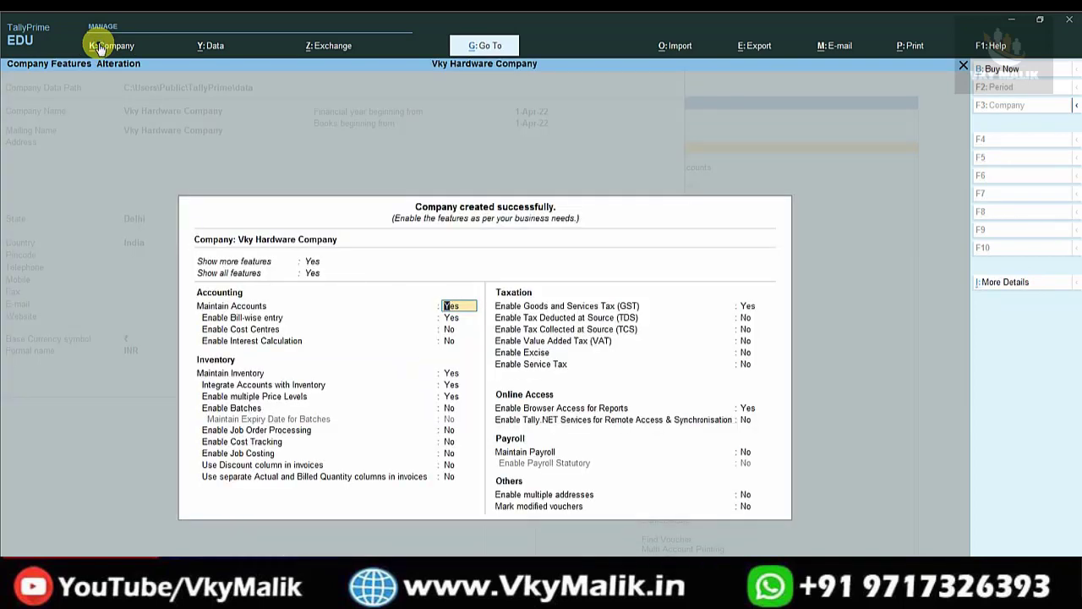
Enable GST for the company, record its GSTIN details, and accept the feature settings.
left_click(748, 307)
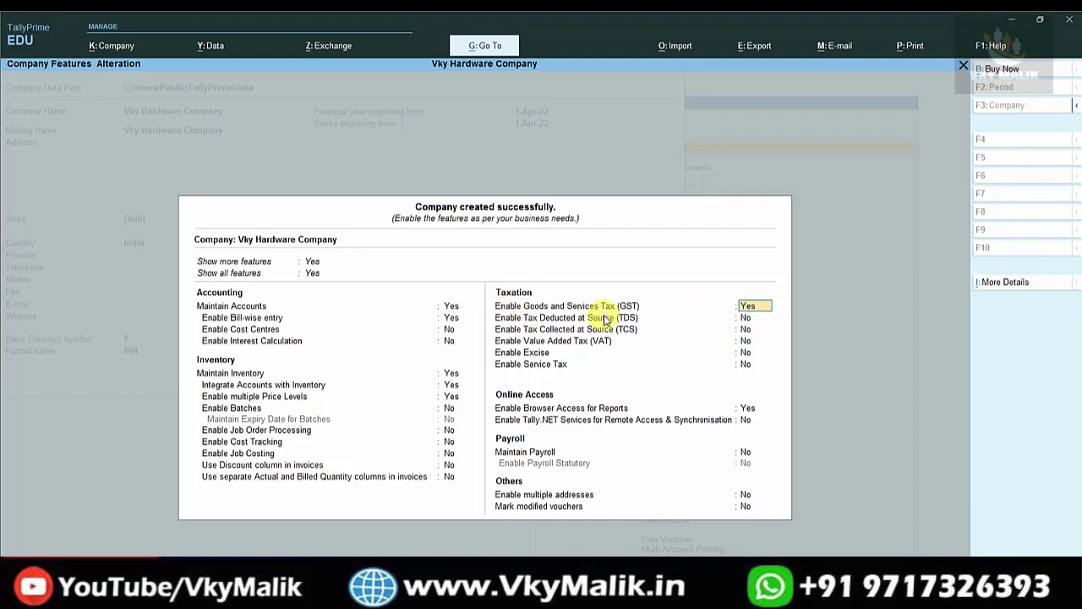
key("Return")
key("Return")
key("Return")
key("Return")
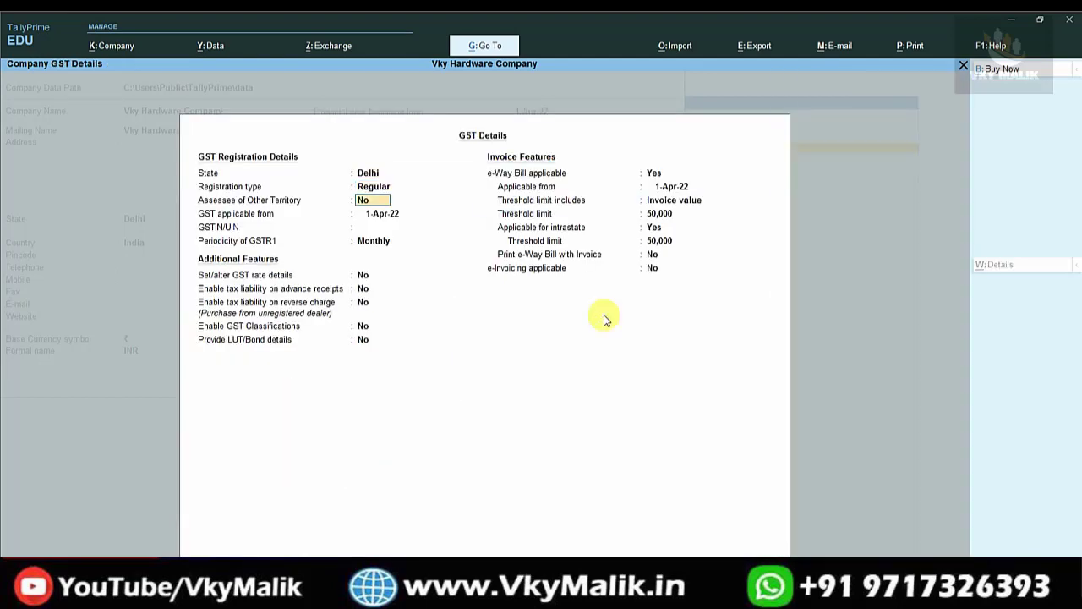
key("Return")
key("ctrl+alt+v")
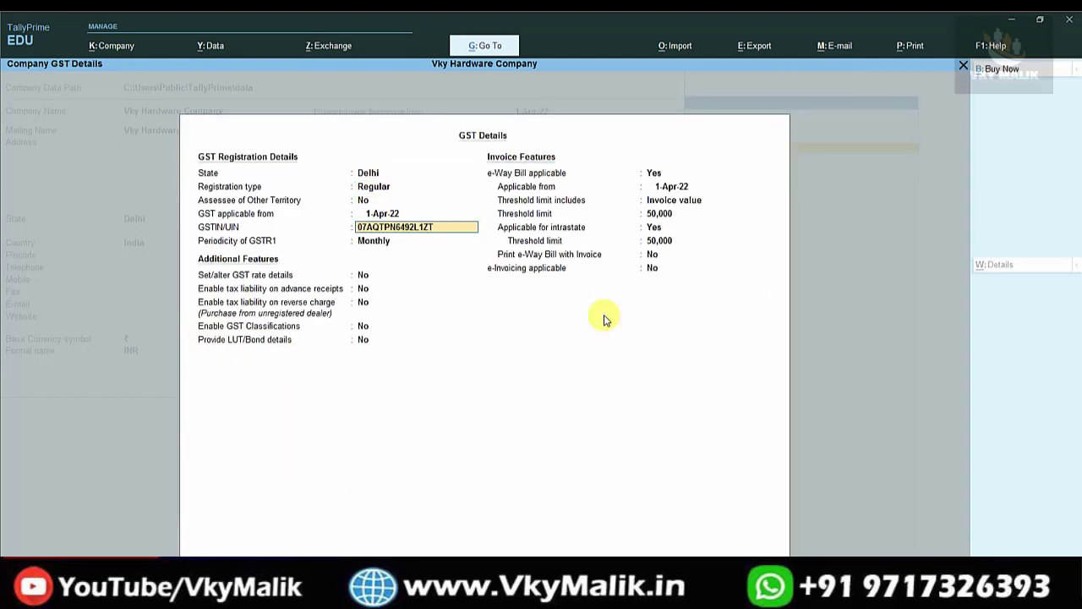
key("ctrl+a")
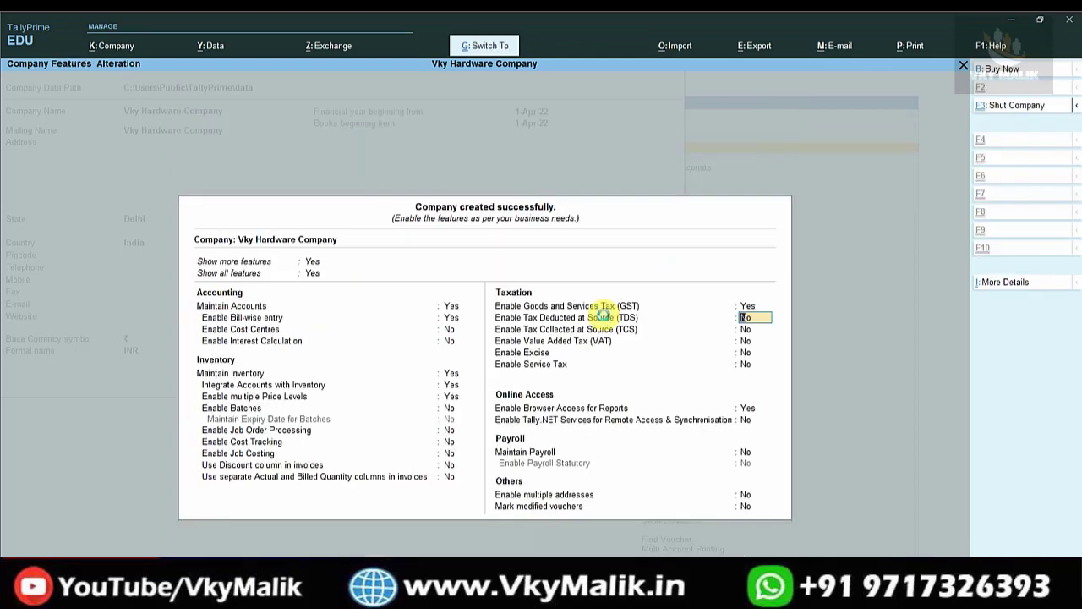
key("ctrl+a")
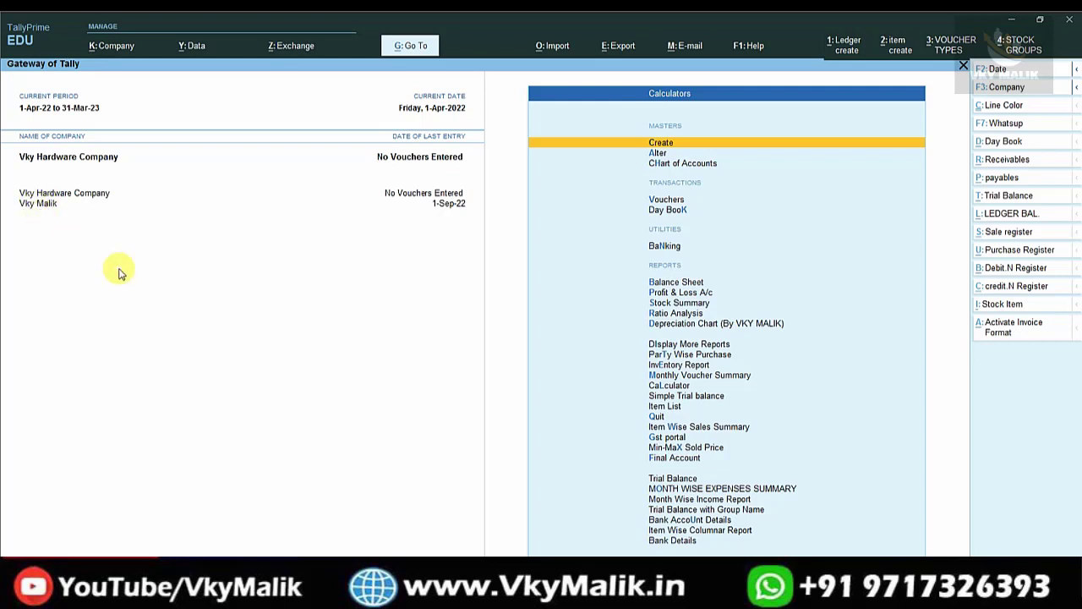
Shut the Vky Malik company using Alt+F3 and the List of Companies.
key("alt+F3")
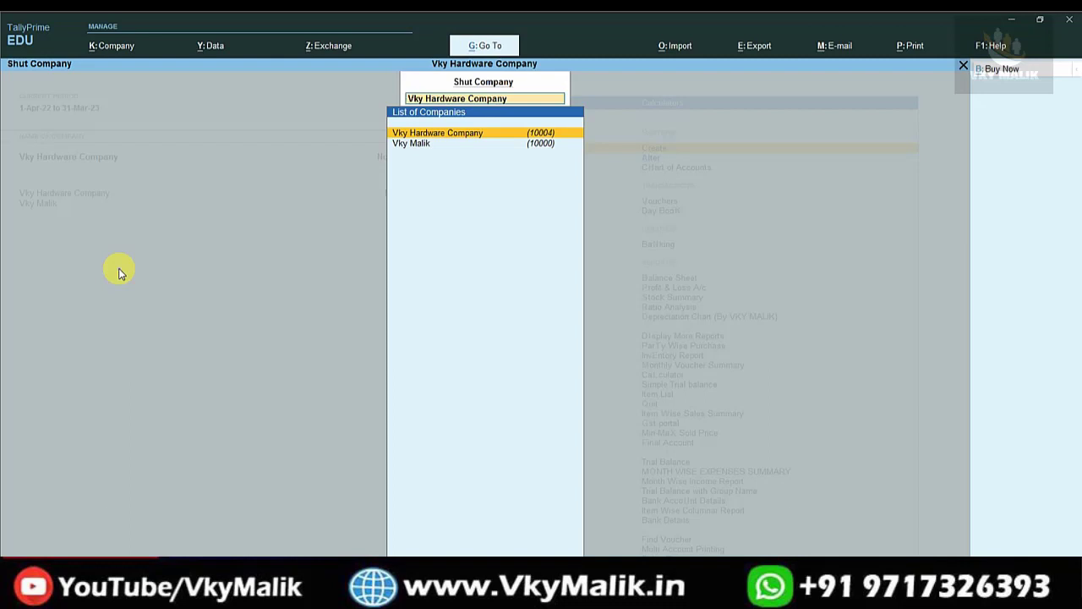
key("Down")
key("Return")
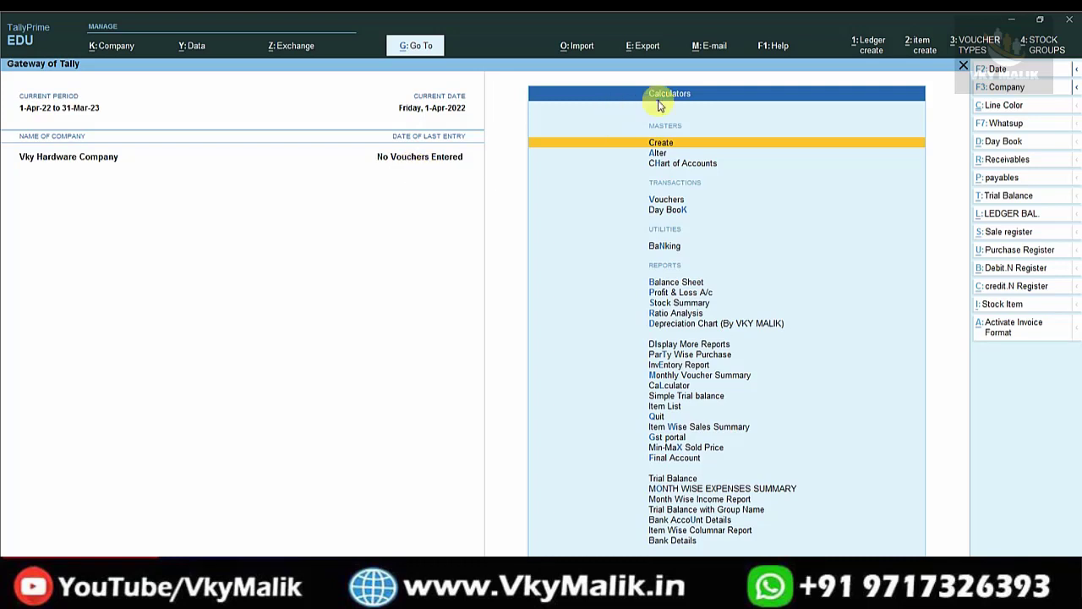
Create simple units PCS (UQC PCS-PIECES) and GM (UQC GMS-GRAMMES).
key("Return")
key("Down")
key("Down")
key("Down")
key("Down")
key("Down")
key("Down")
key("Down")
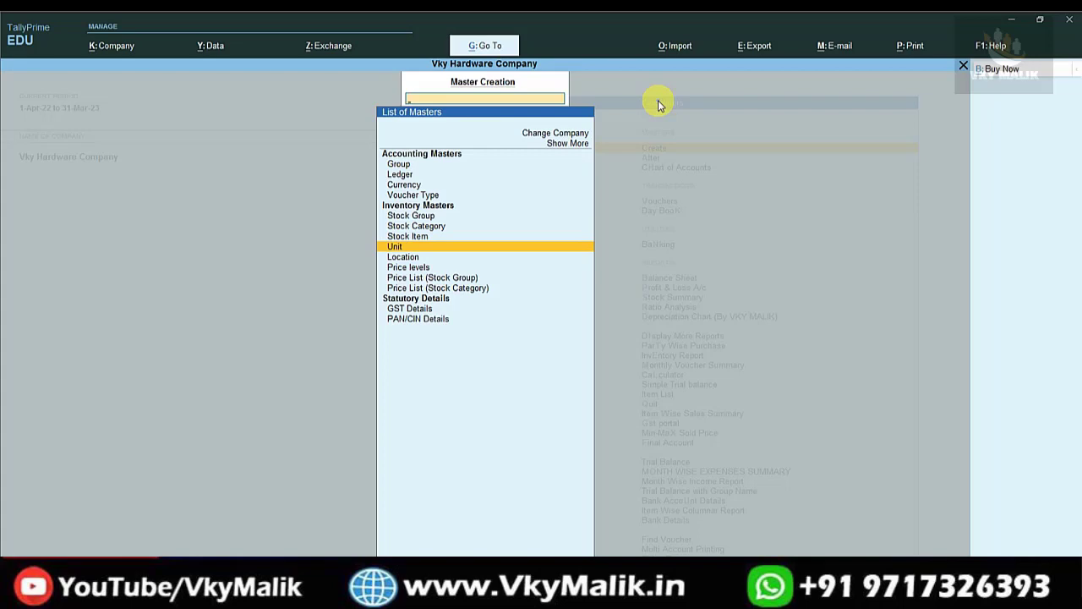
key("Return")
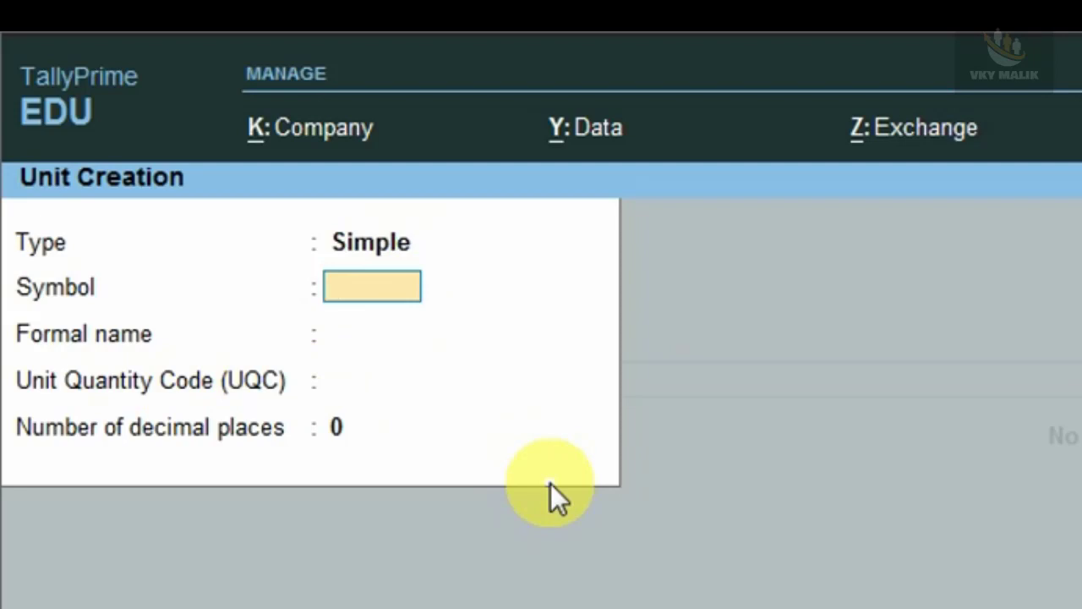
type("PCS")
key("Return")
key("Return")
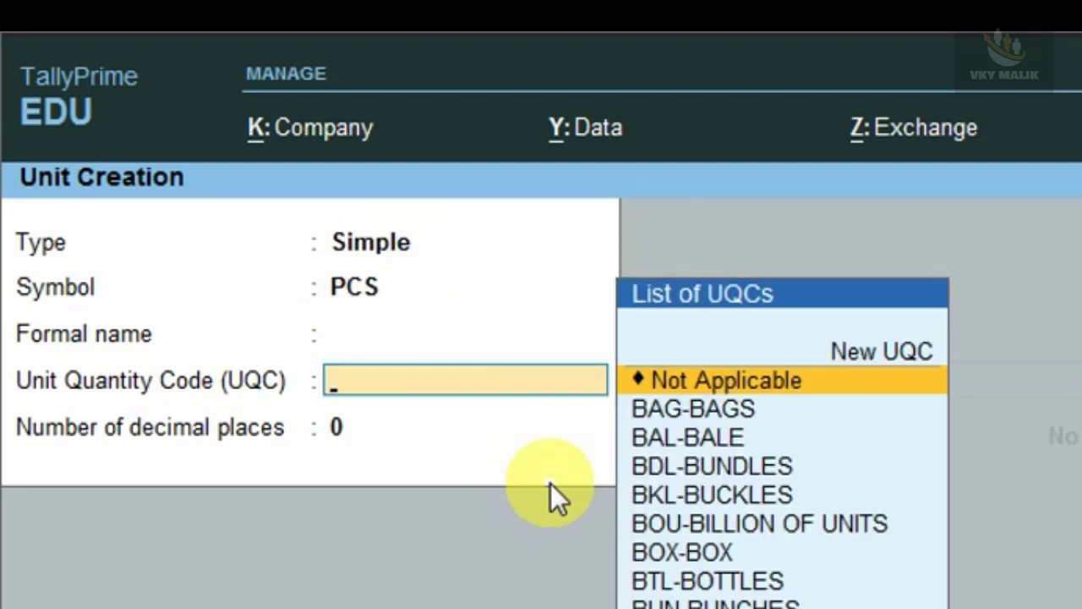
type("PCS")
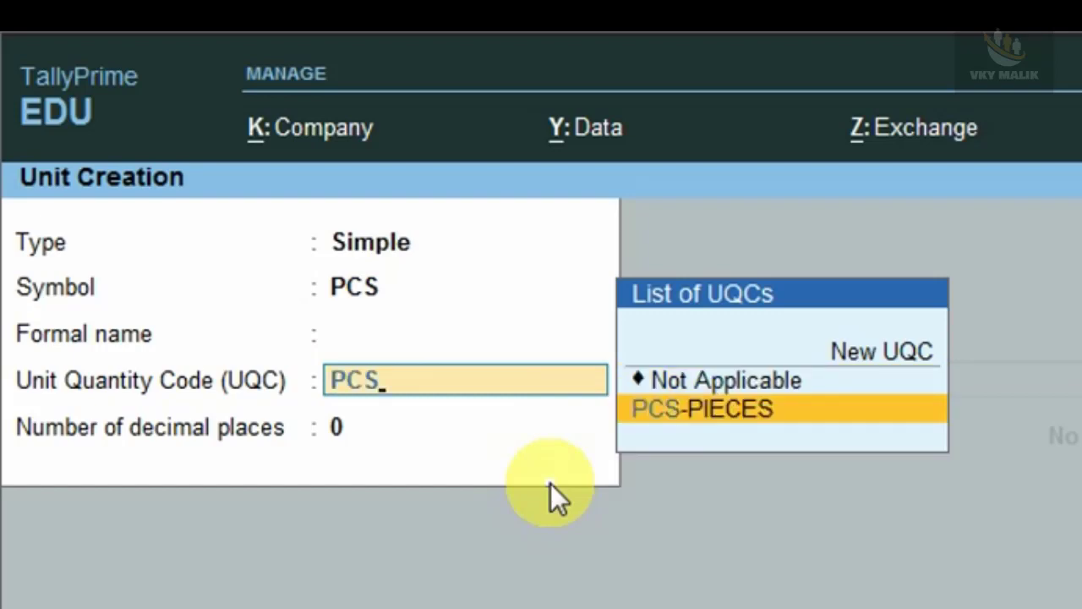
key("Return")
key("Return")
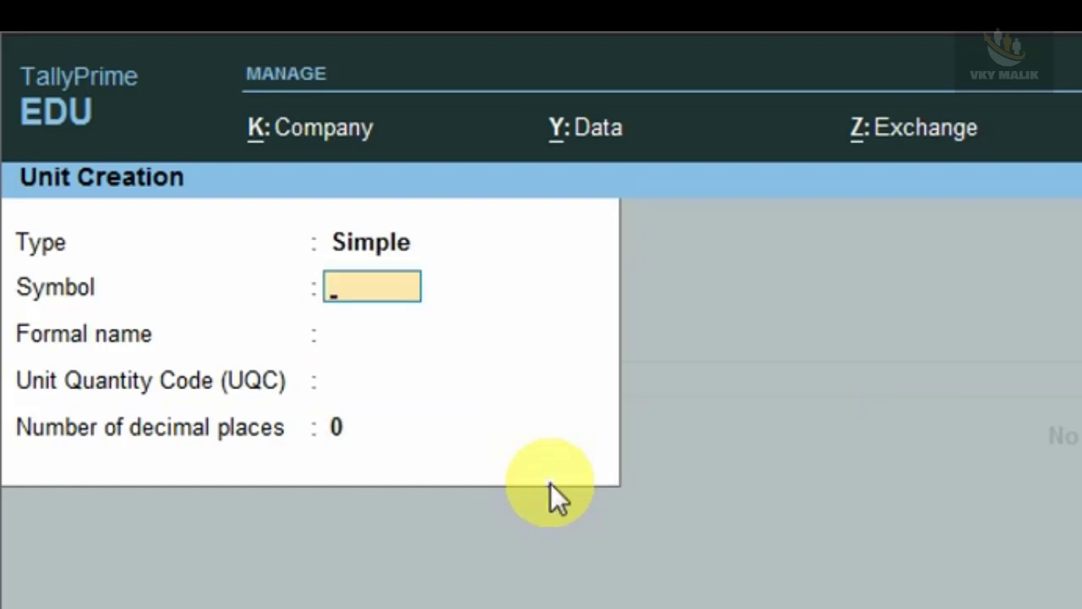
type("GM")
key("Return")
key("Return")
type("GM")
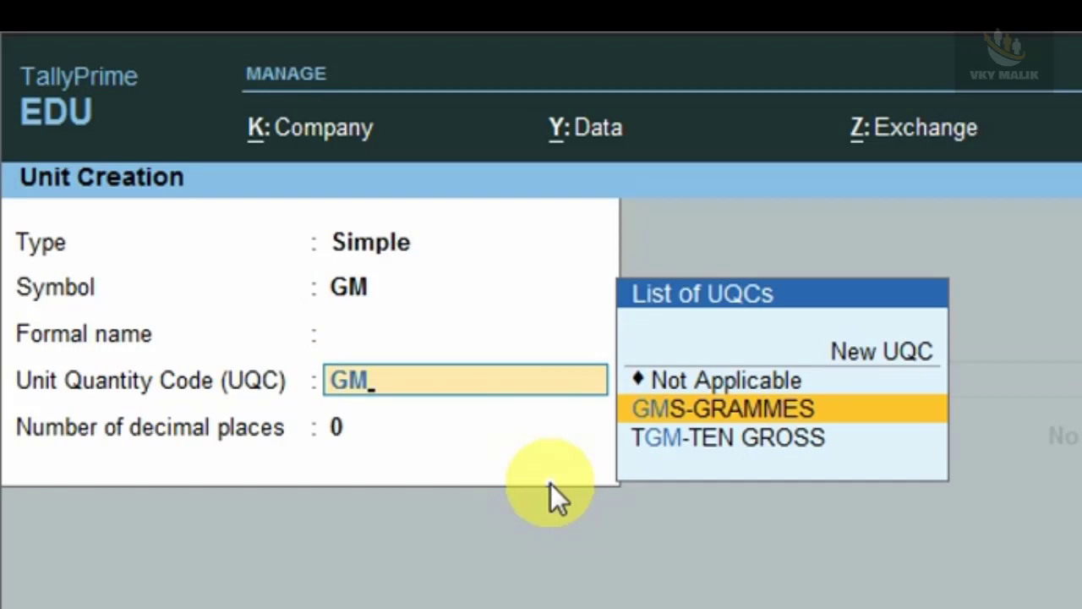
key("Return")
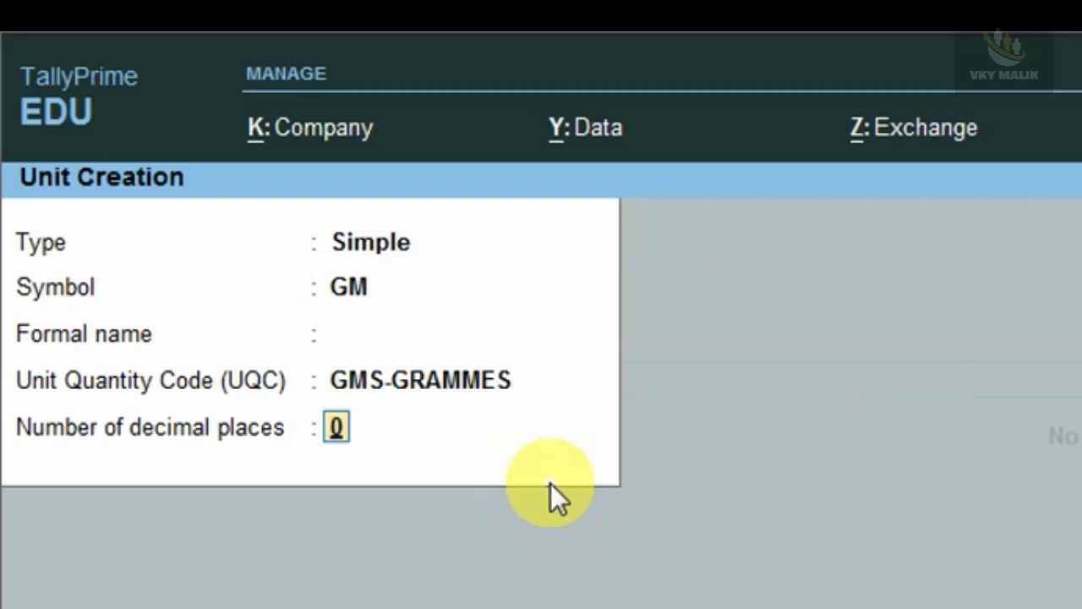
key("Return")
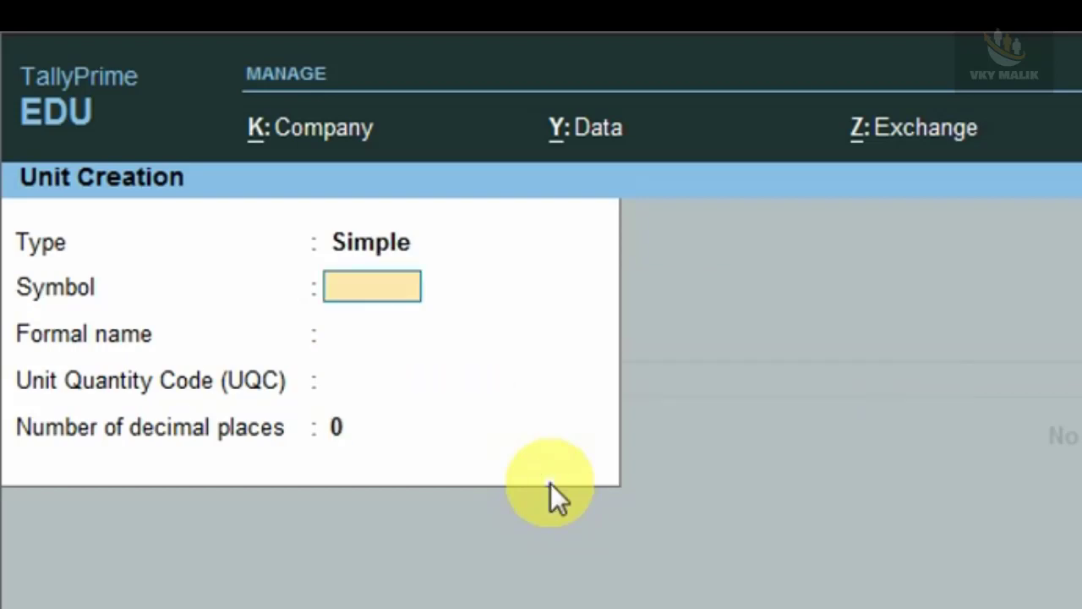
Create simple units PKT (UQC PAC-PACKS) and KG (UQC KGS-KILOGRAMS).
type("PKT")
key("Return")
key("Return")
type("P")
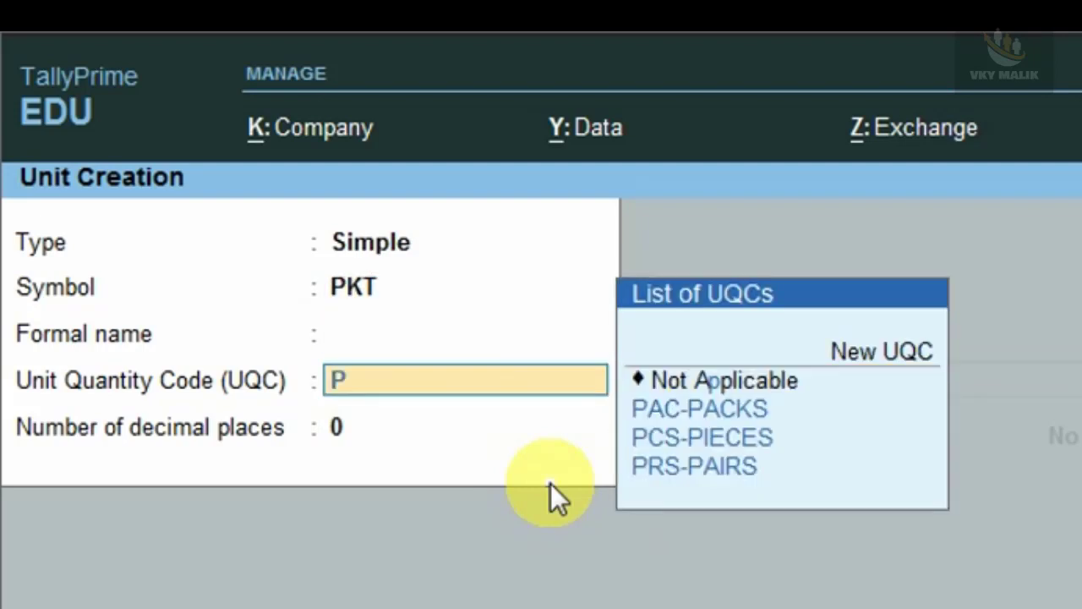
type("AC")
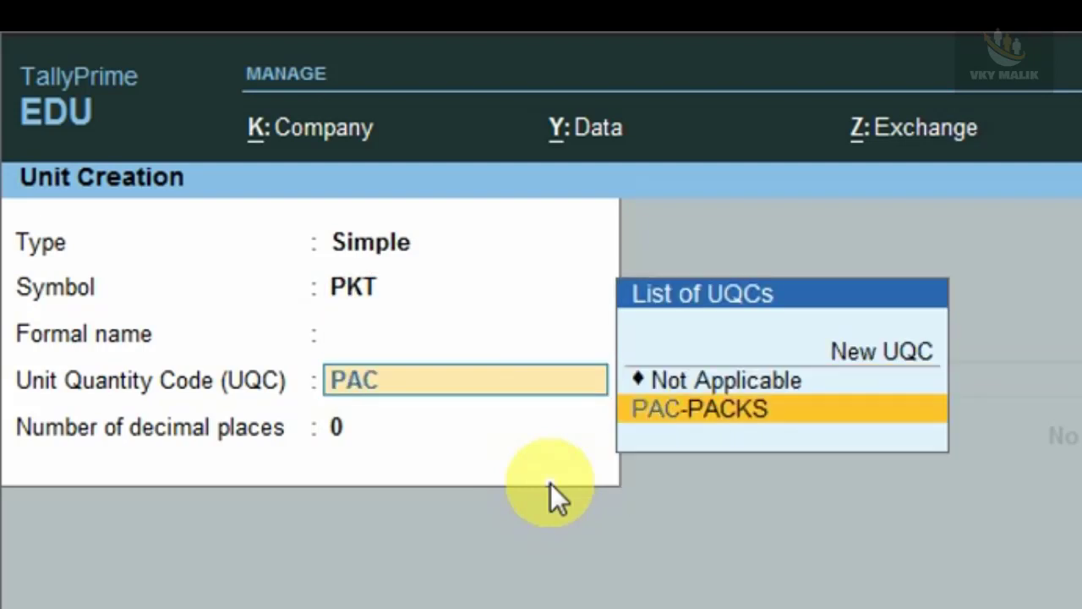
key("Return")
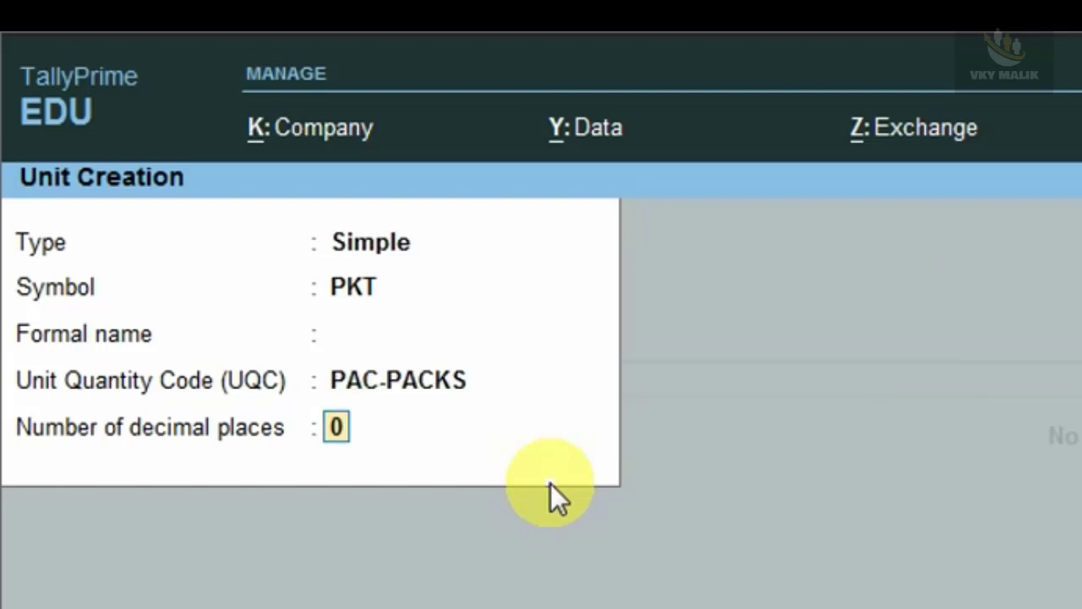
key("Return")
left_click(548, 480)
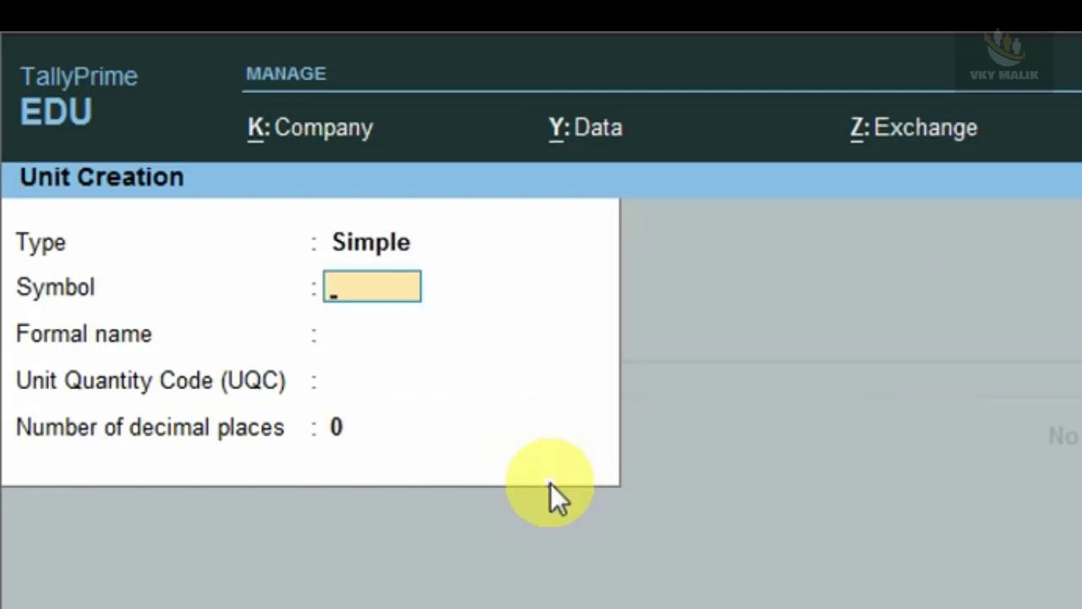
type("KG")
key("Return")
key("Return")
type("K")
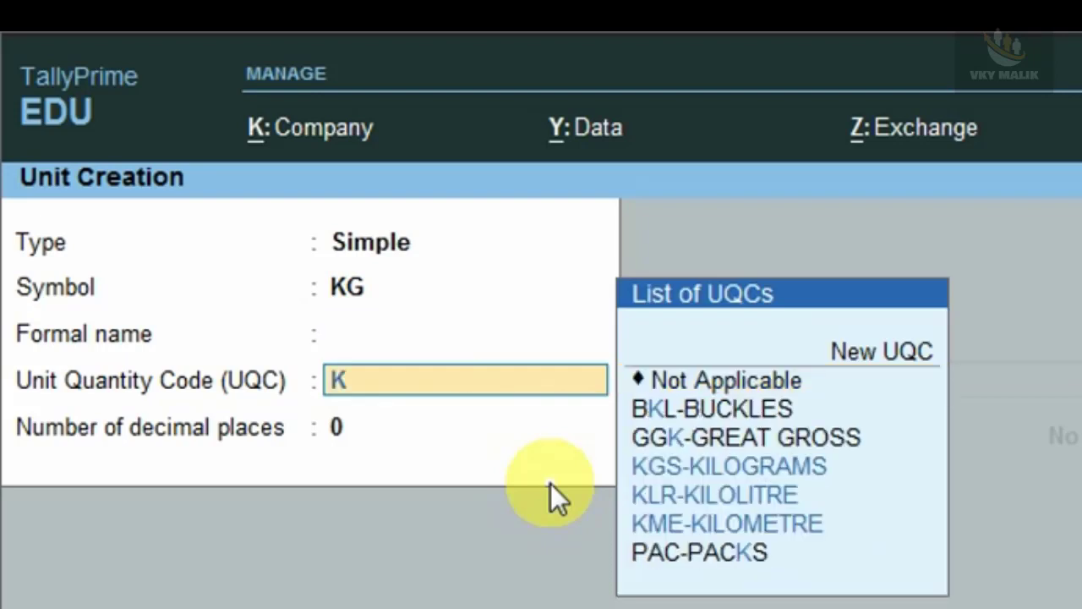
key("Down")
key("Up")
key("Return")
key("ctrl+a")
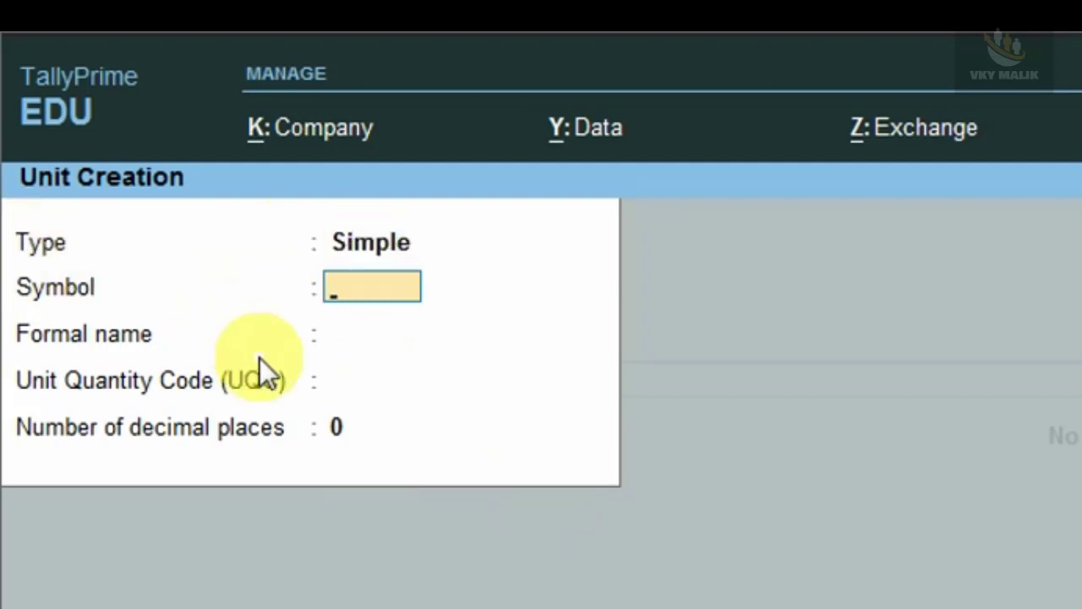
Create the compound unit KG of 1000 GM.
key("BackSpace")
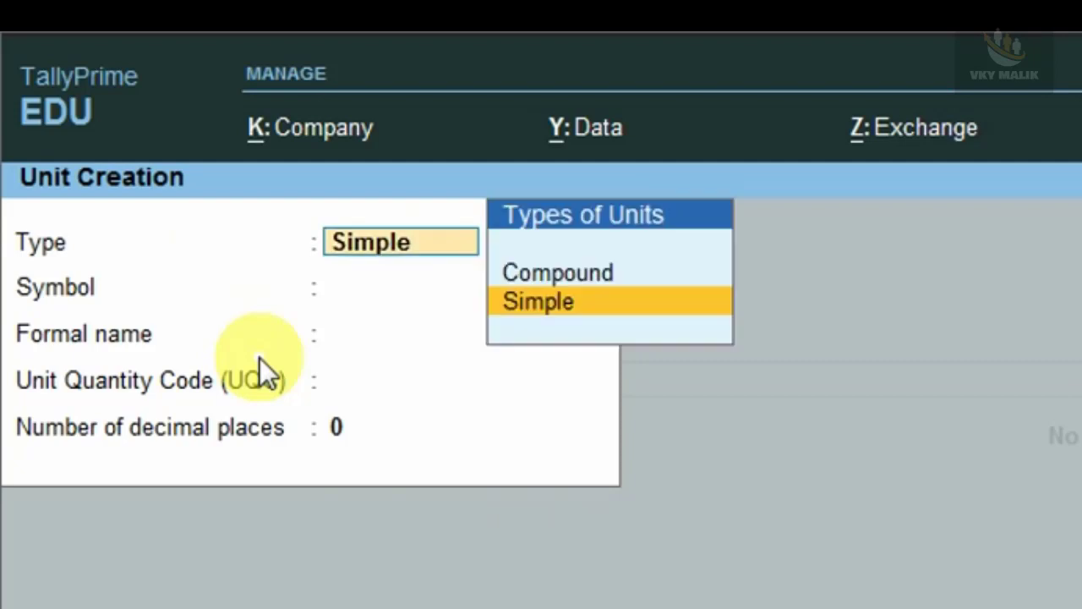
key("Up")
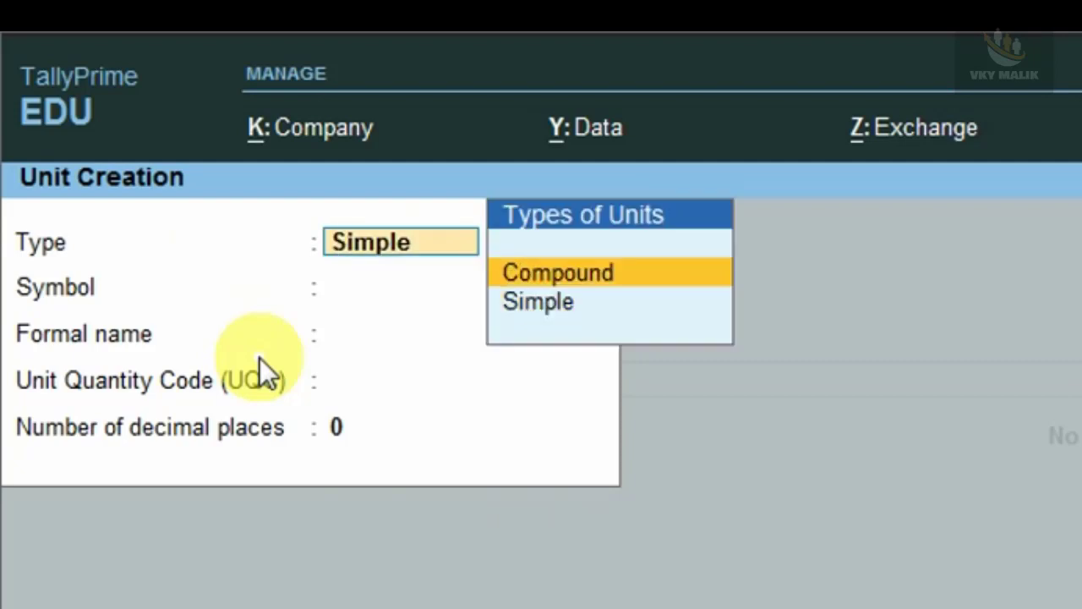
key("Return")
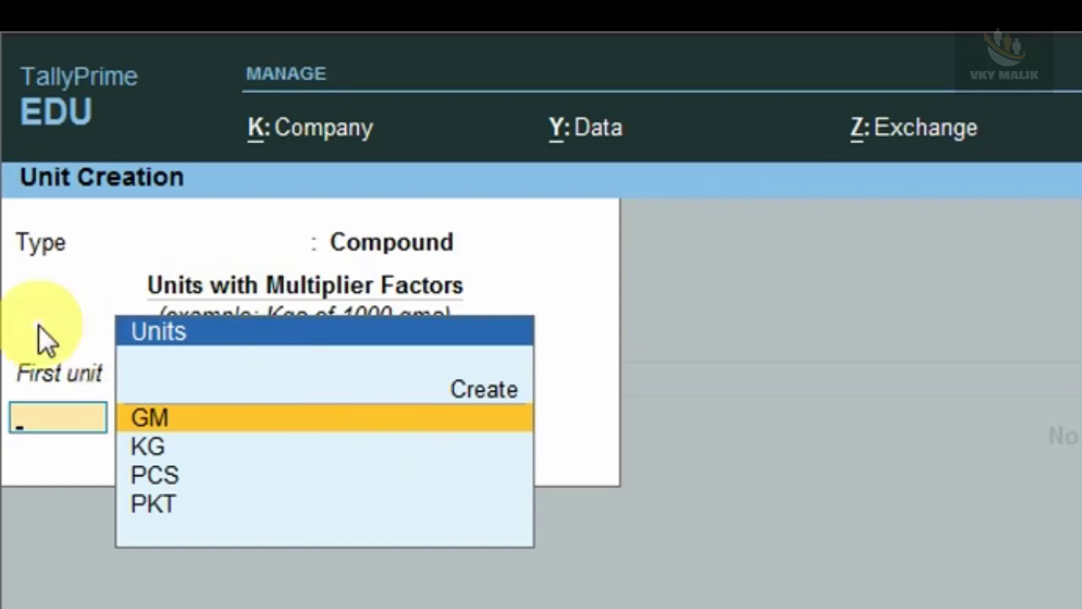
key("Down")
key("Return")
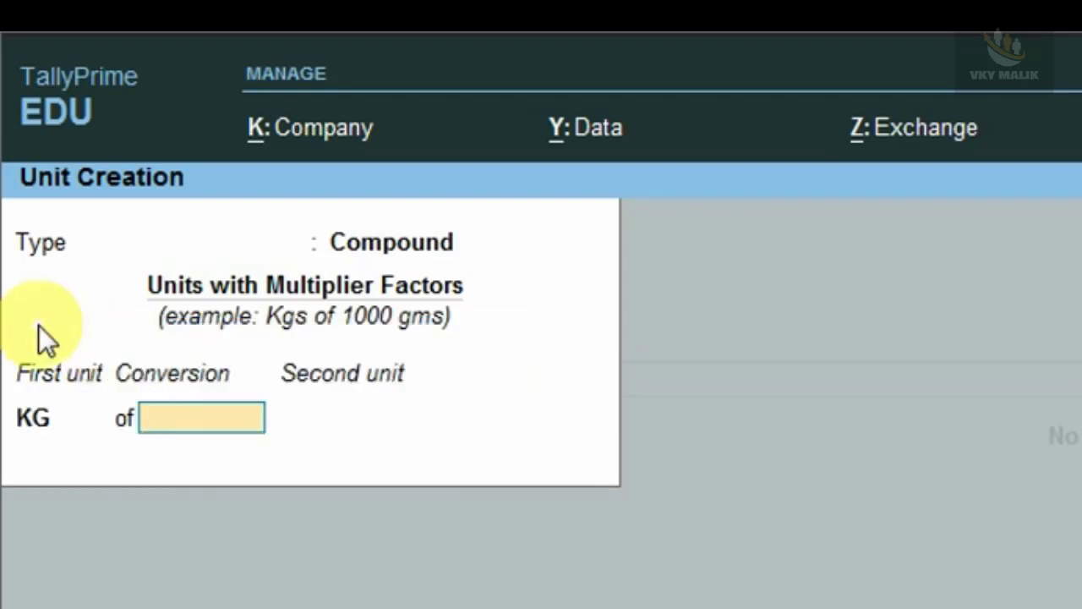
type("1000")
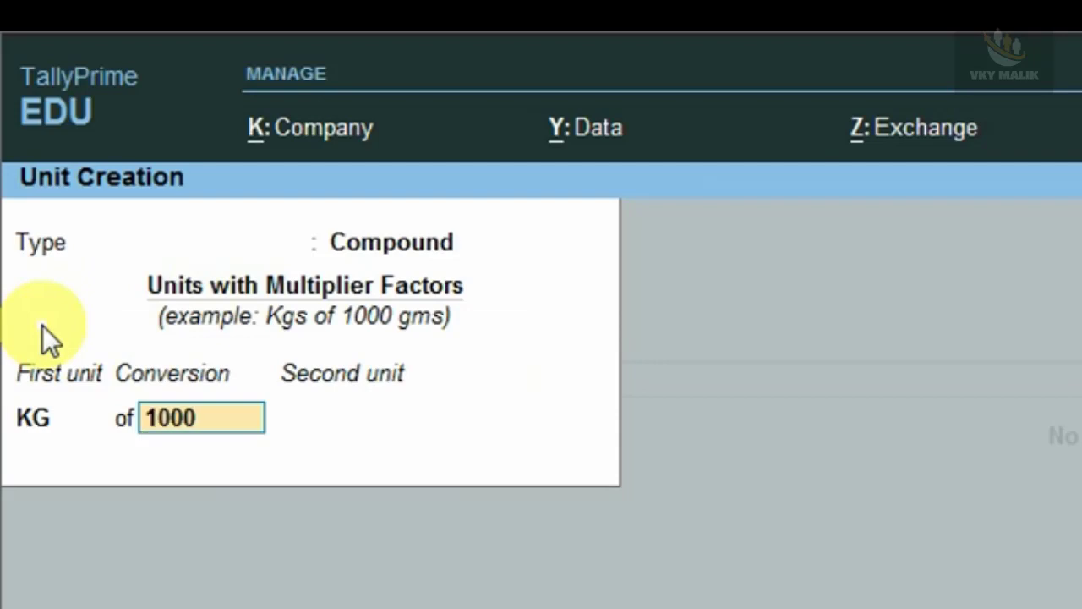
key("Return")
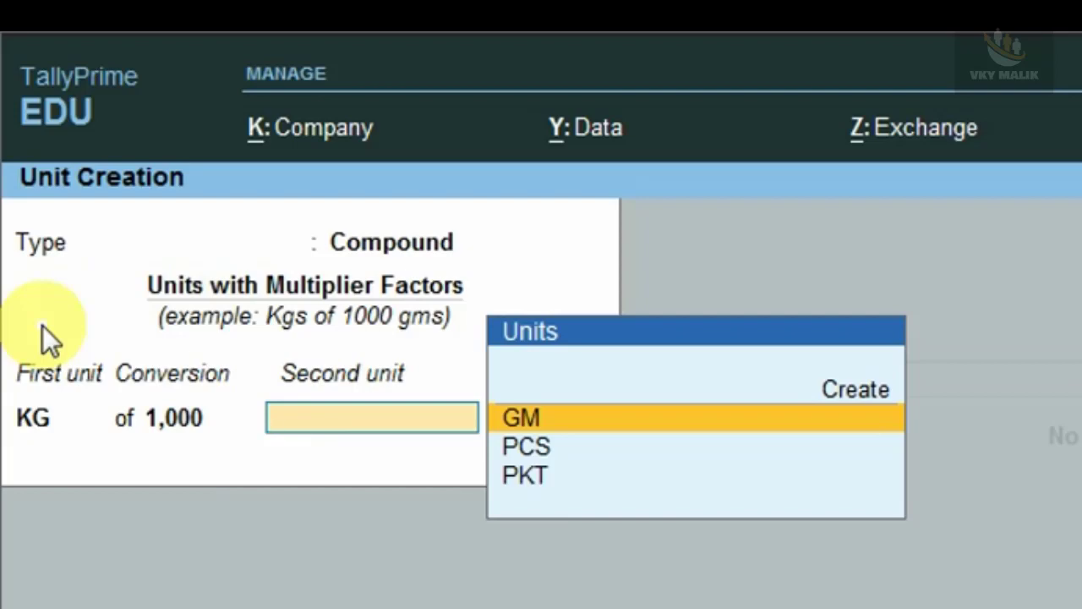
key("Return")
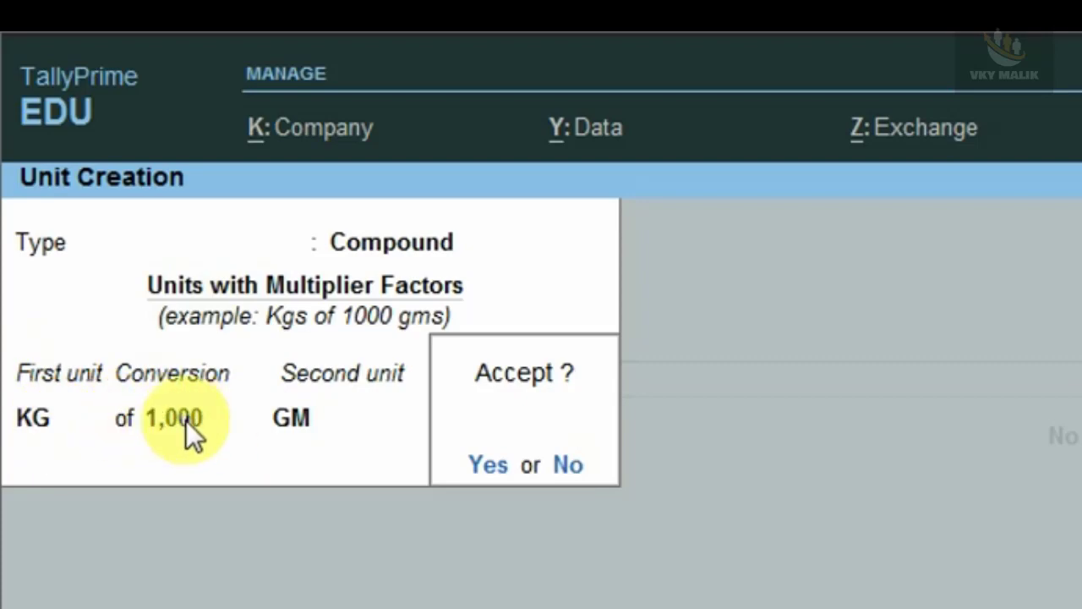
key("Return")
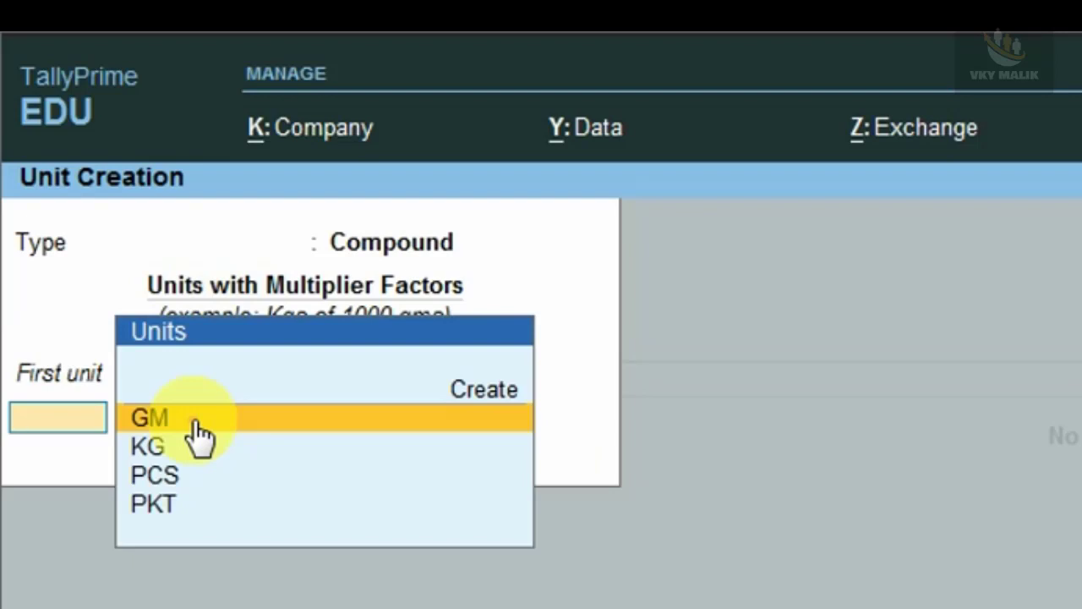
Create the compound unit PKT of 500 PCS and quit to the List of Masters.
key("Down")
key("Down")
key("Down")
key("Return")
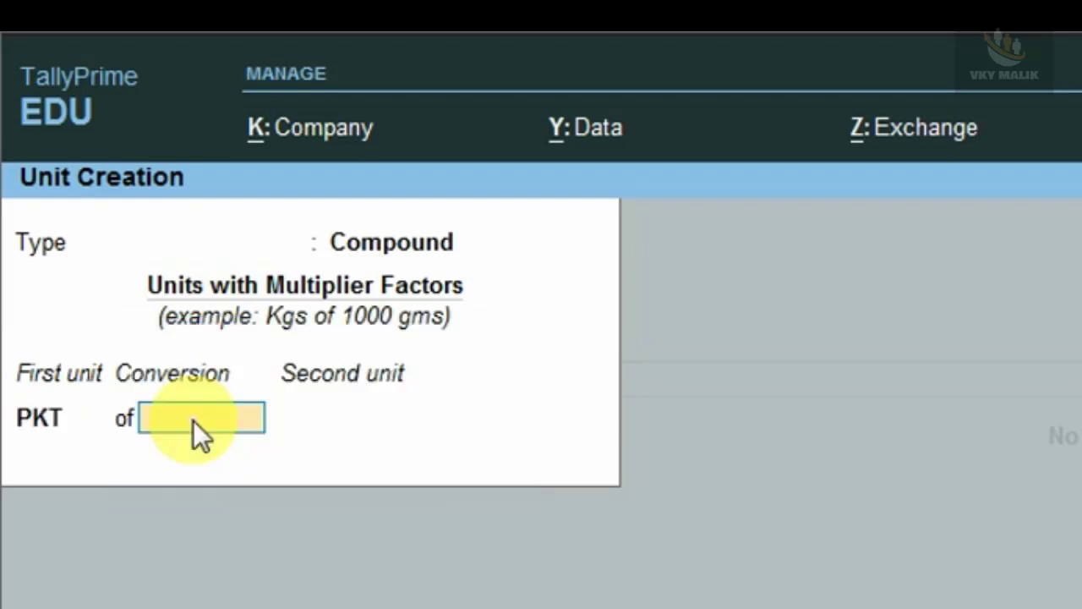
type("5")
key("Return")
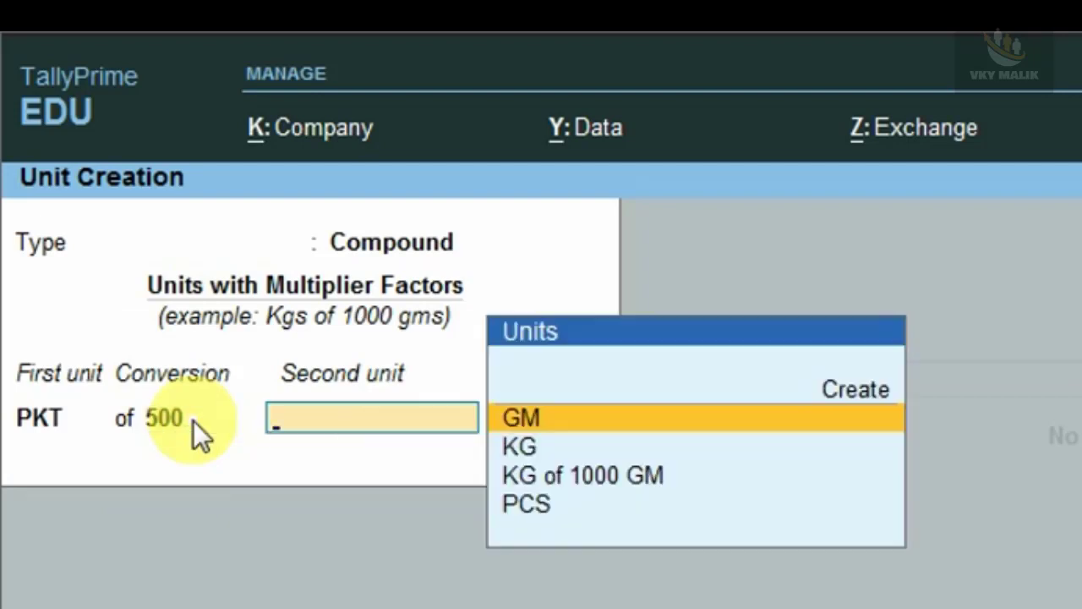
key("Down")
key("Down")
key("Down")
key("Return")
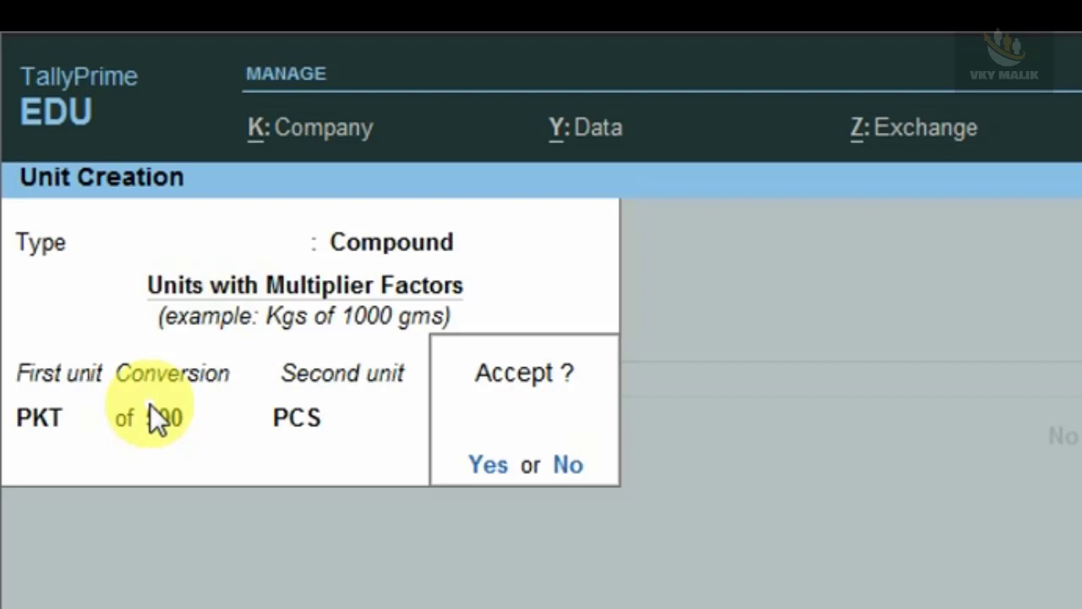
key("Return")
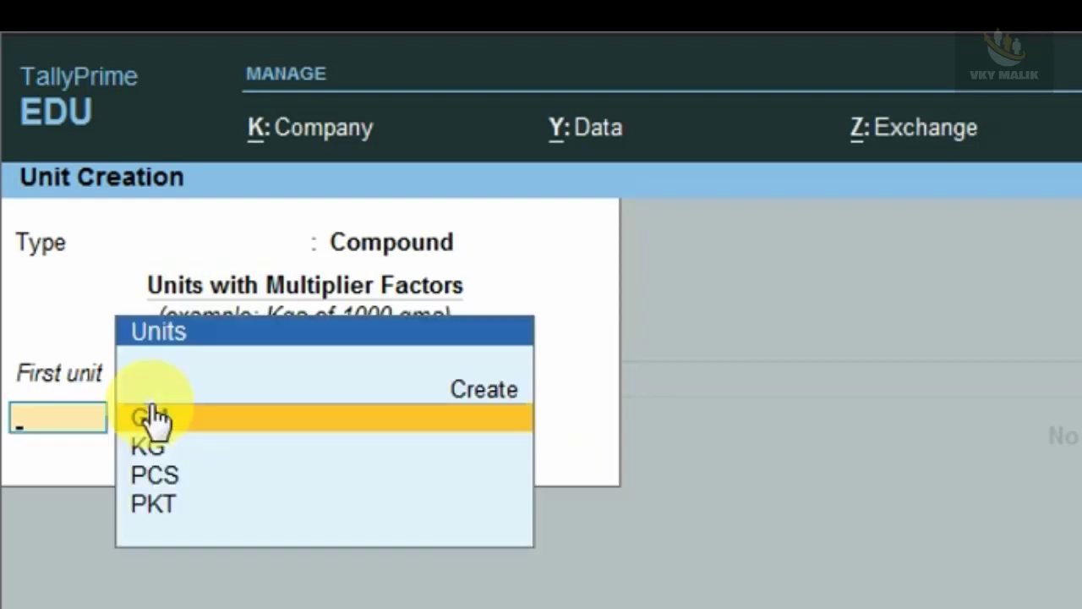
key("Escape")
key("y")
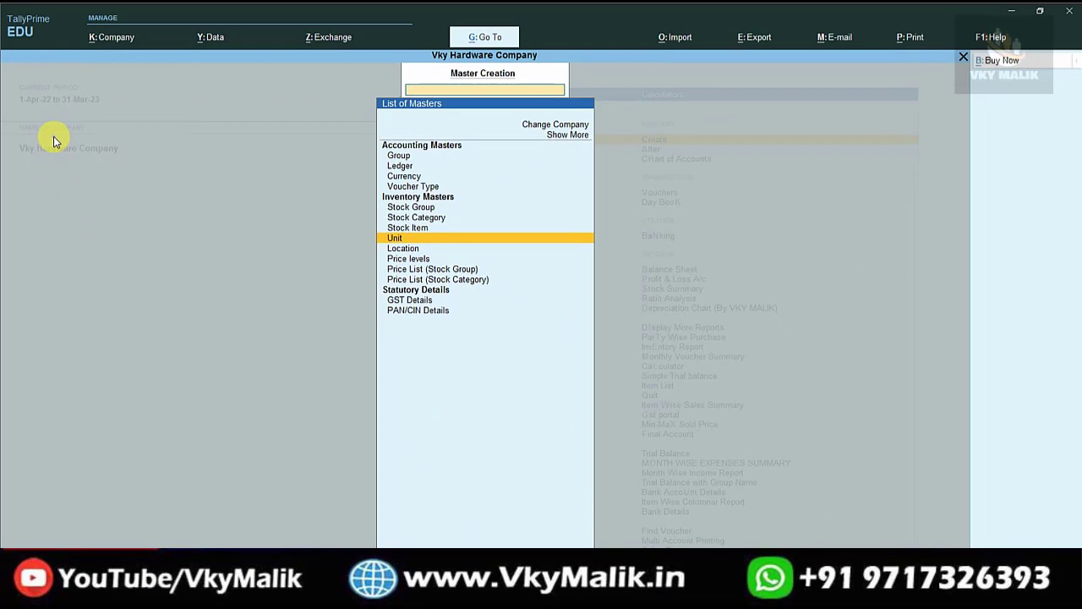
Start a new stock item named 'HARDWARE 1/5*3/5 S.S'.
key("Up")
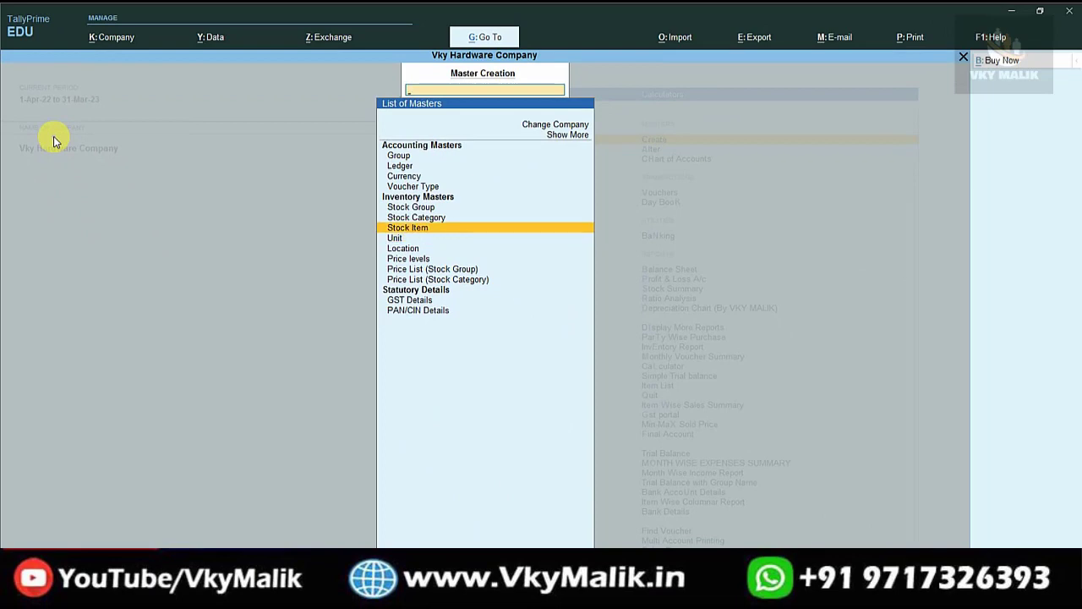
key("Return")
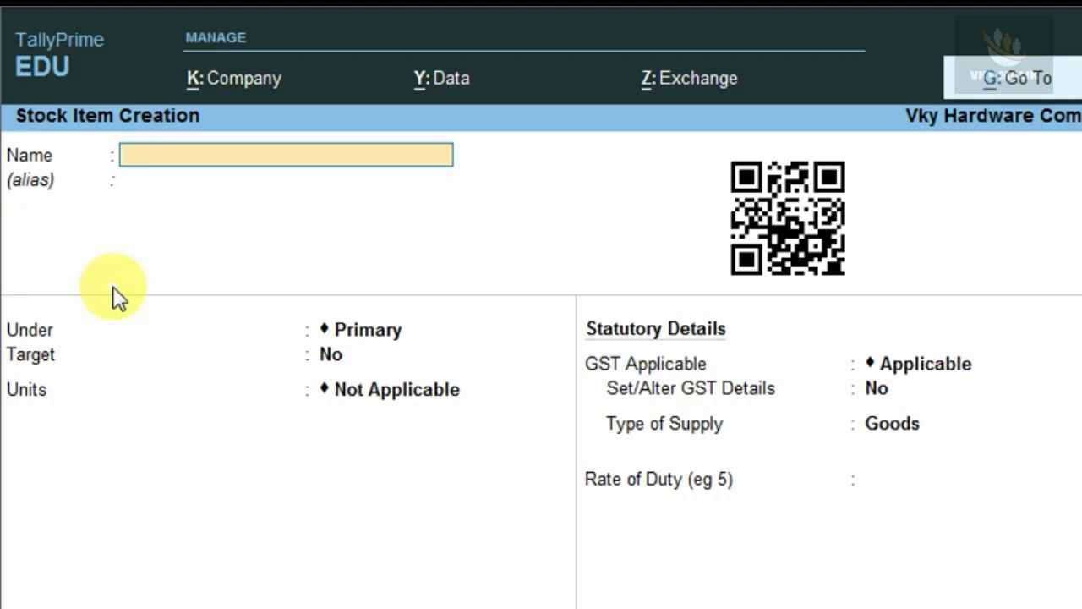
type("HARDW")
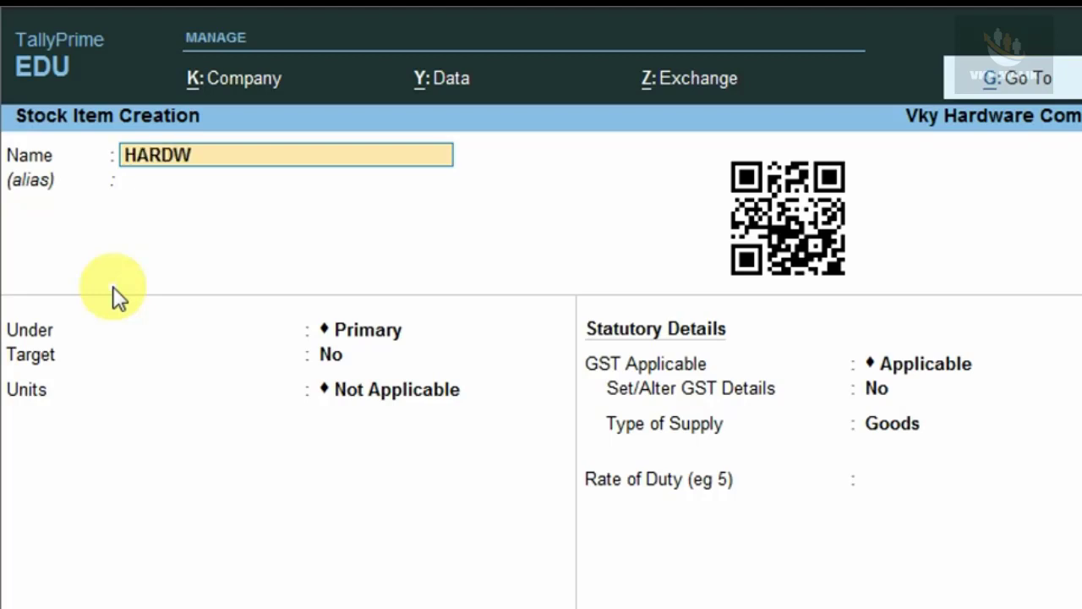
type("ARE 1/5*")
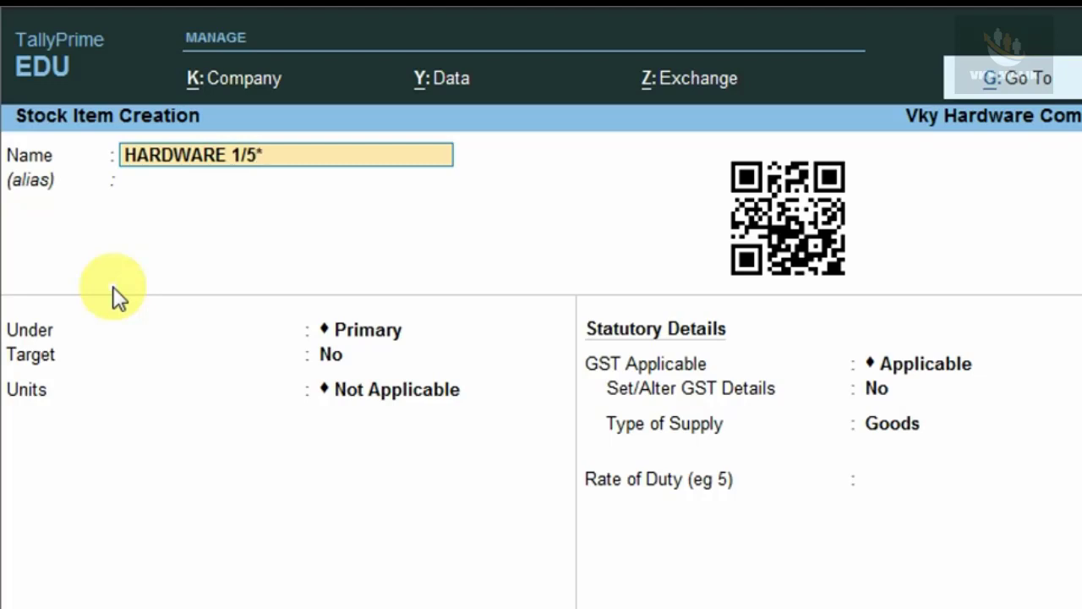
type("3/5 S.S")
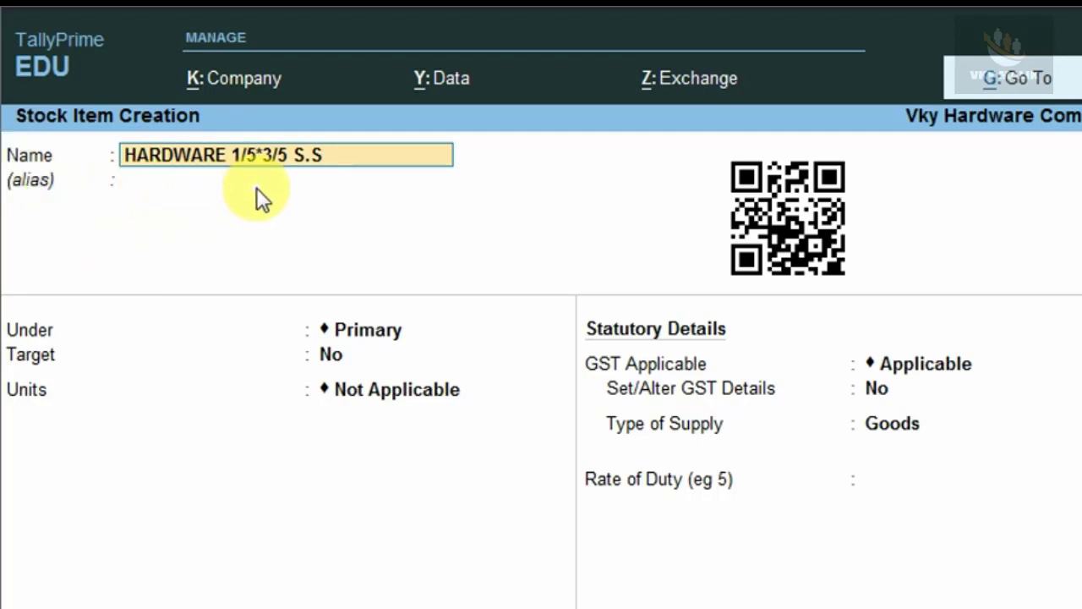
key("Return")
key("Return")
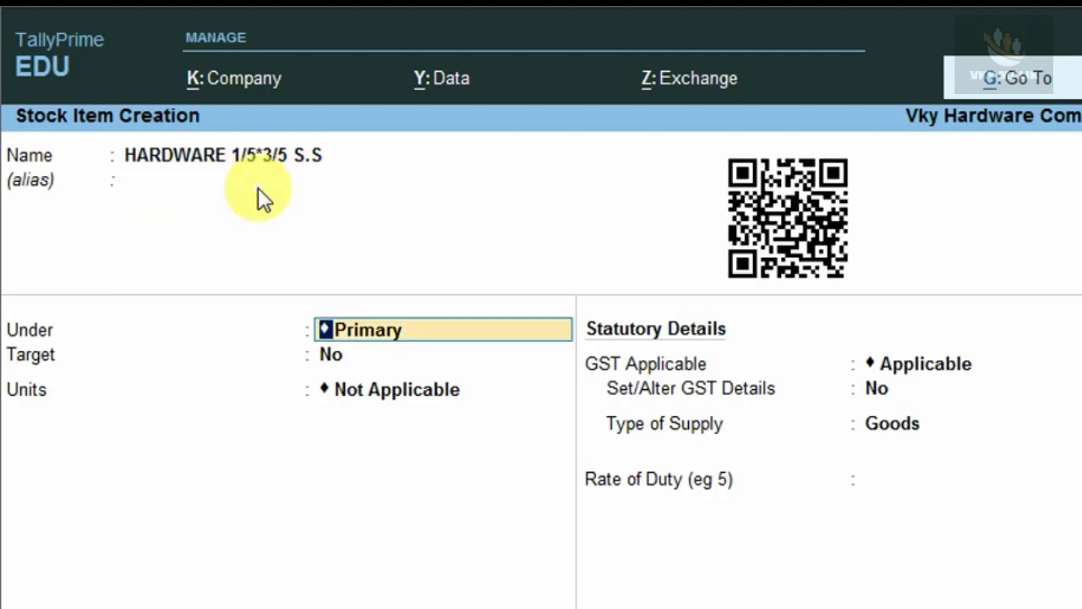
Place the item under a new STEEL stock group, then bring up F12 configuration.
key("alt+c")
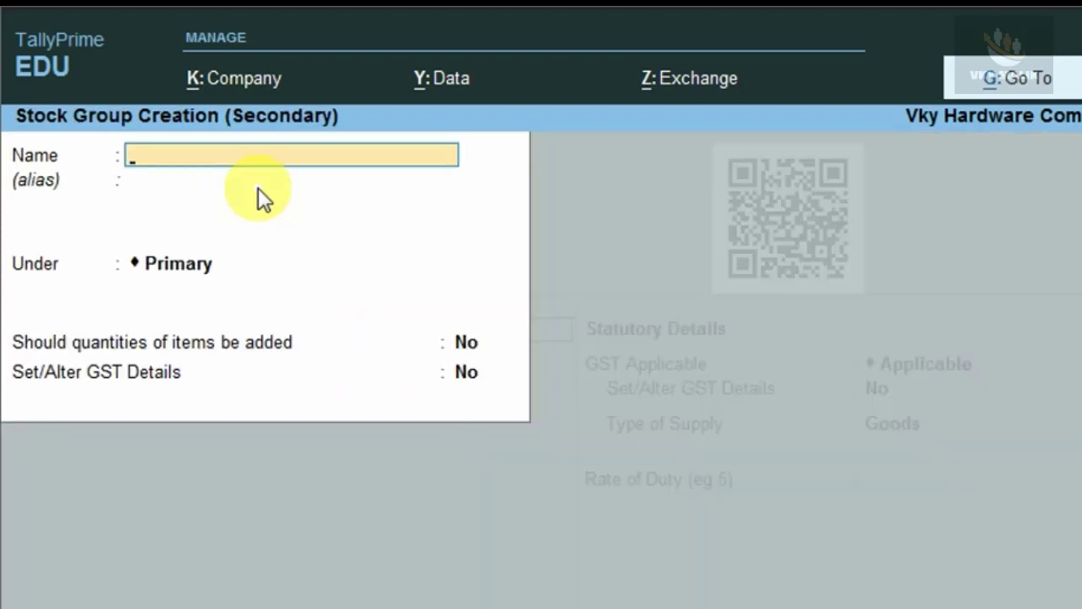
type("STEL")
key("BackSpace")
type("EL")
key("Return")
key("ctrl+a")
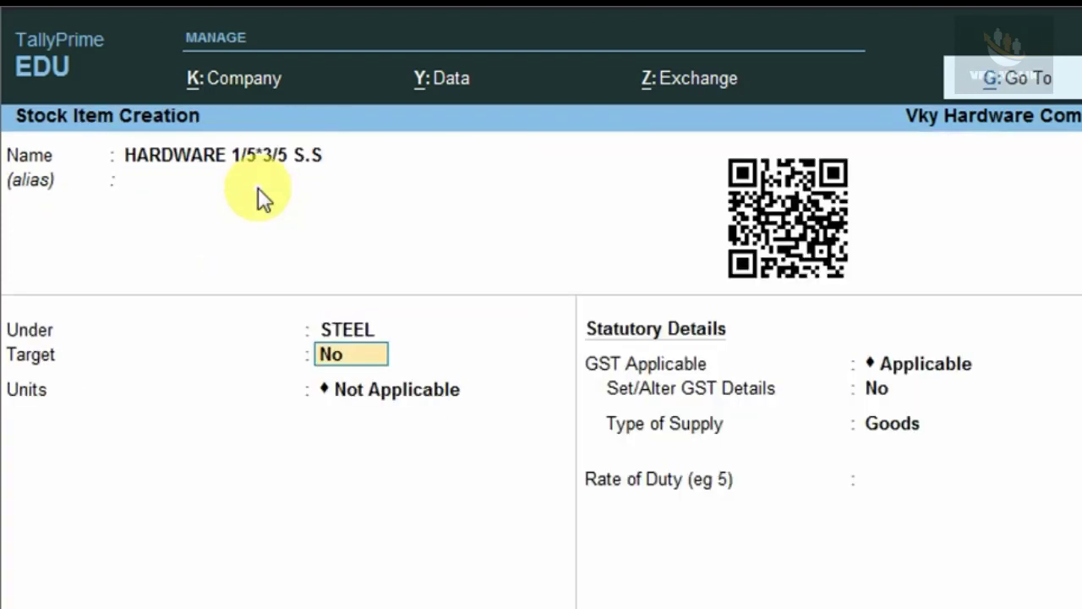
key("Return")
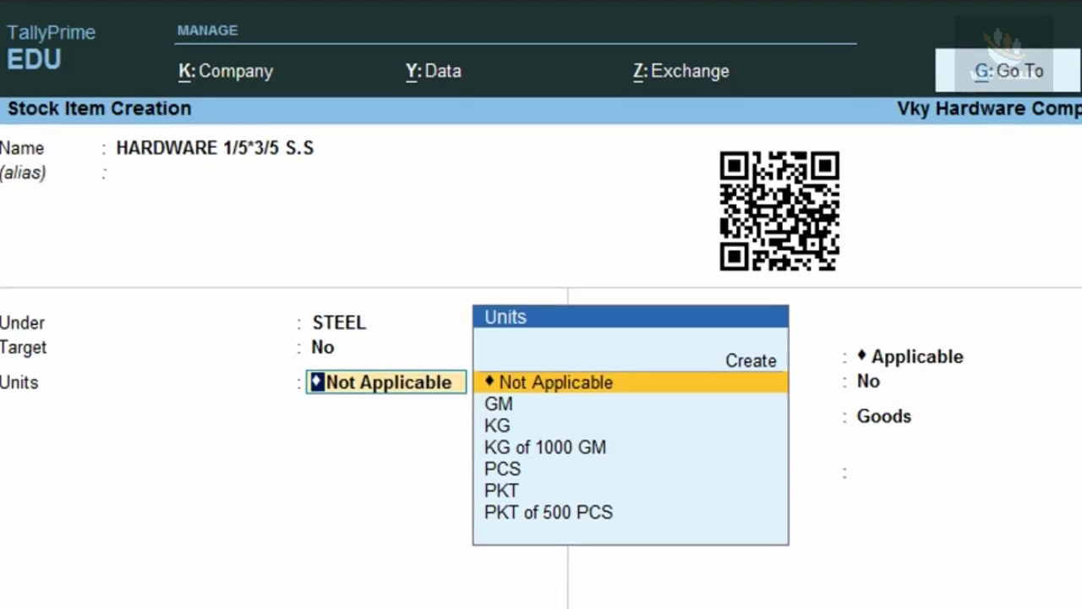
key("F12")
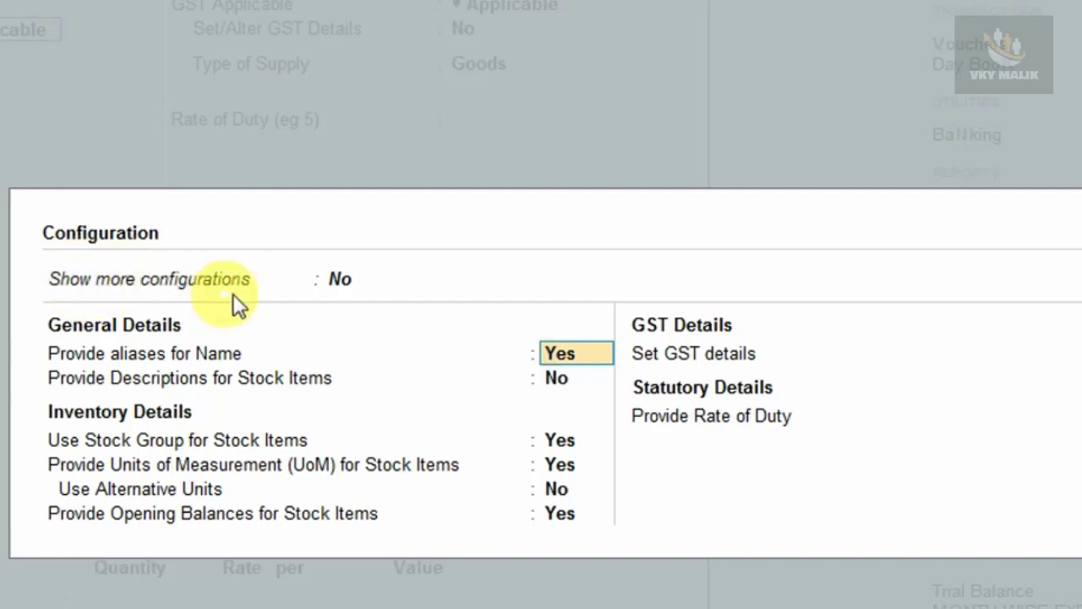
Set Show more, Show all configurations and Use Alternative Units to Yes, and save.
left_click(338, 287)
key("y")
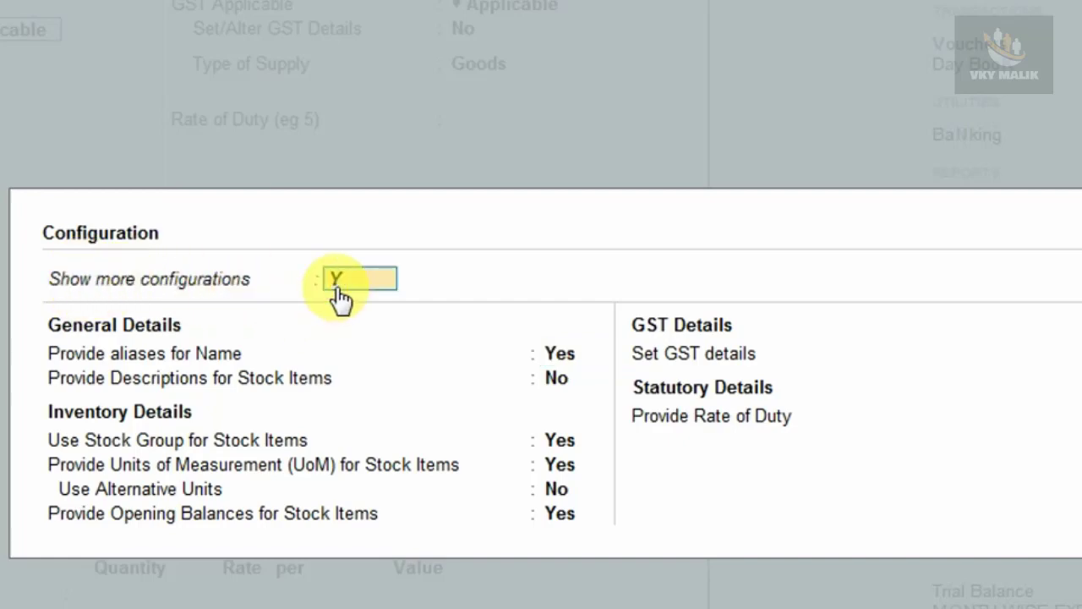
key("Return")
key("Up")
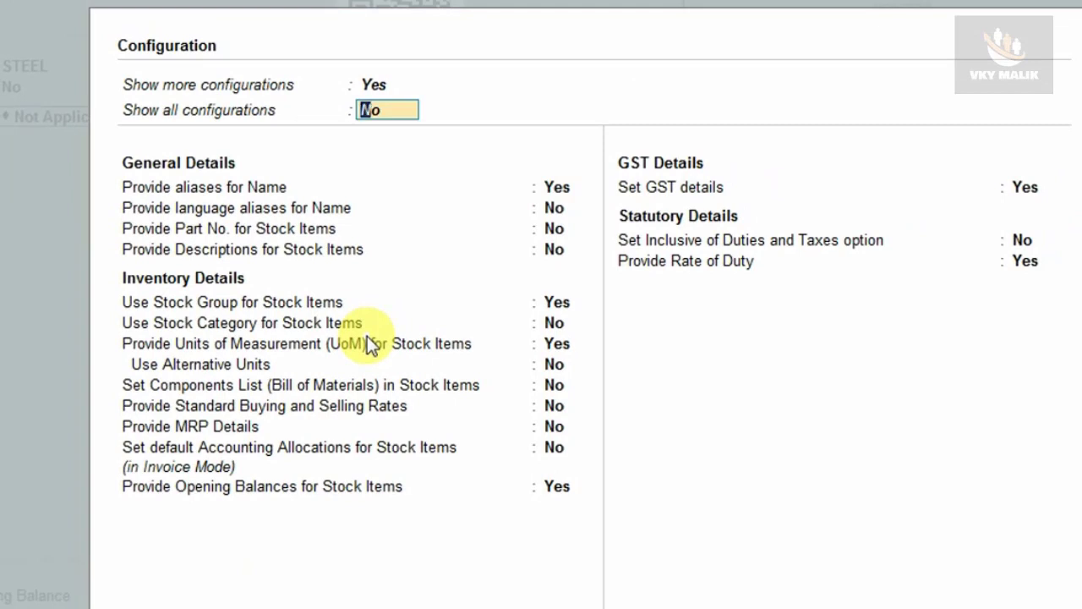
key("y")
key("Return")
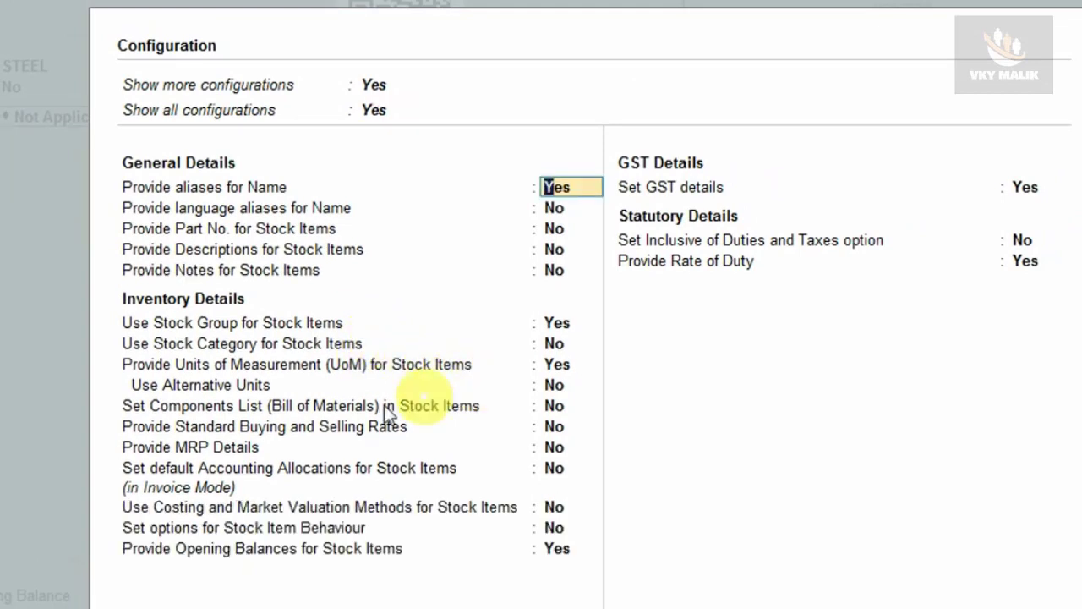
left_click(148, 389)
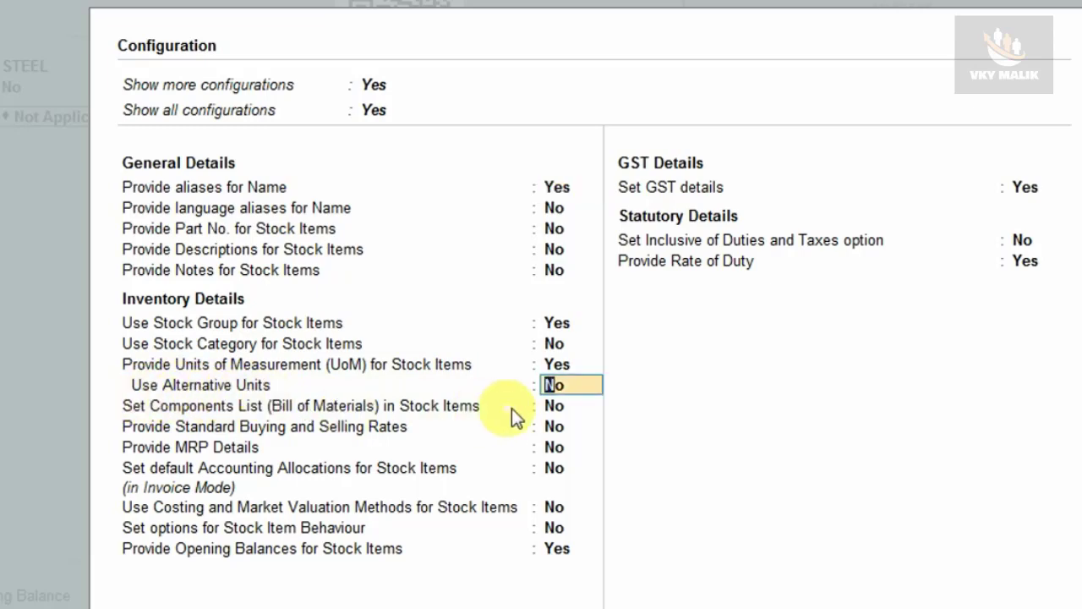
type("Y")
key("Return")
key("ctrl+a")
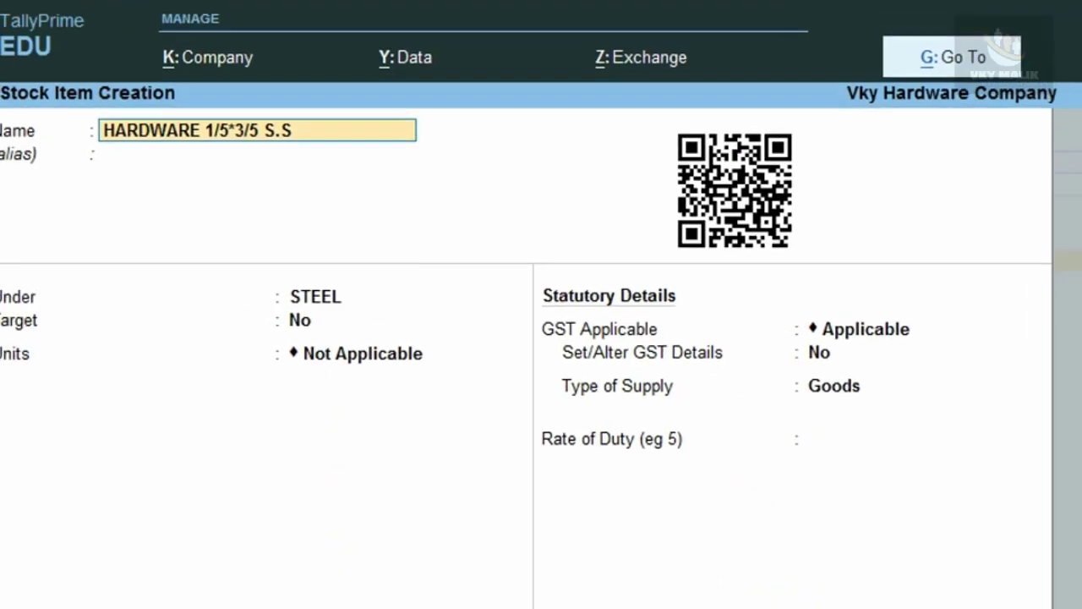
left_click(366, 369)
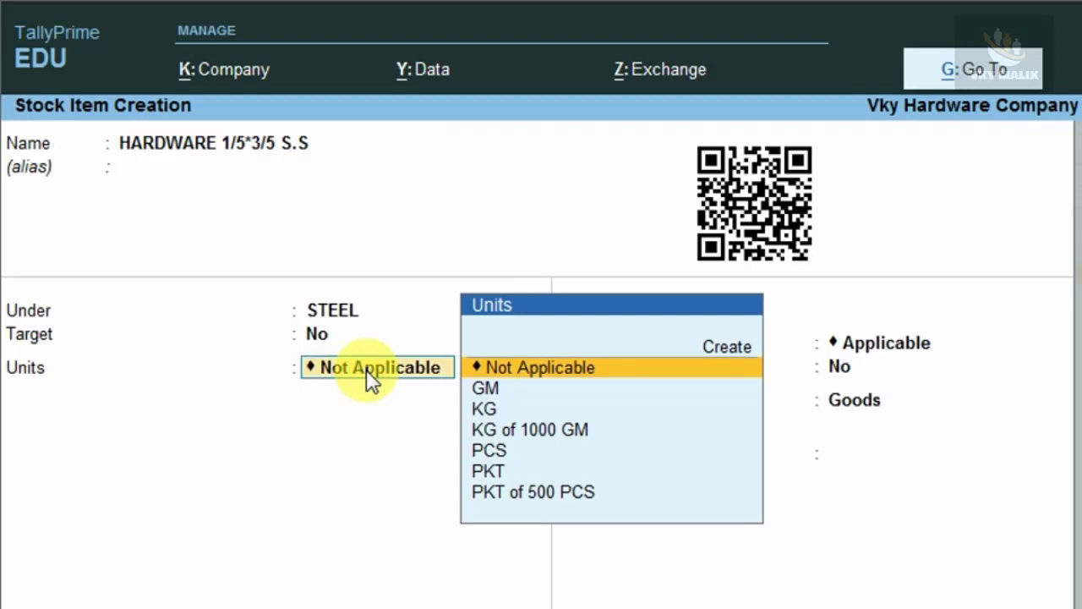
Set the item's unit to PKT with alternate unit PCS, where 1000 PCS = 1 PKT.
key("Down")
key("Down")
key("Down")
key("Down")
key("Down")
key("Return")
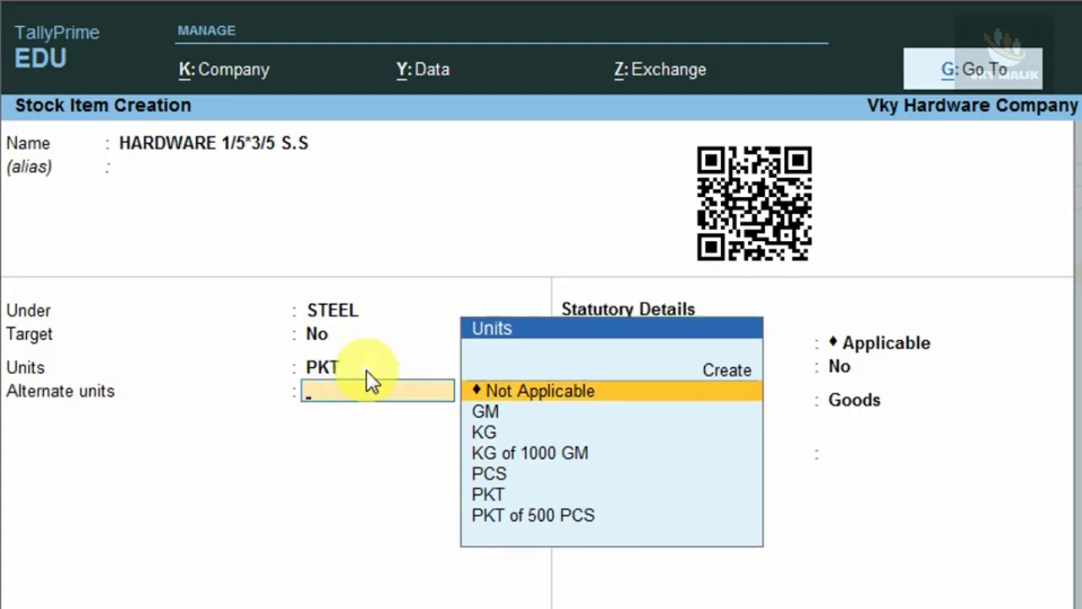
key("Down")
key("Down")
key("Down")
key("Down")
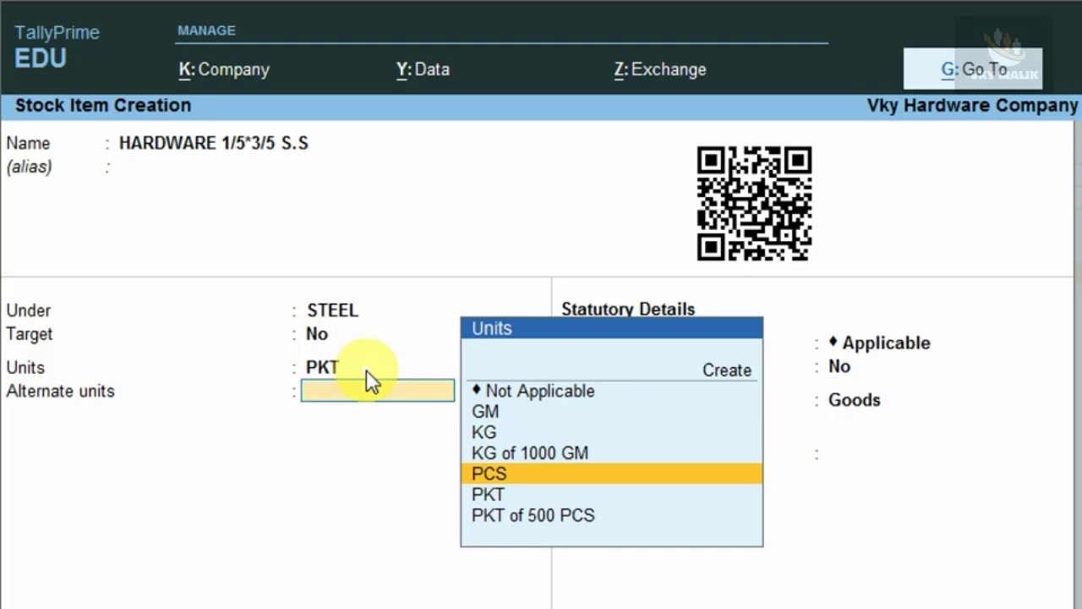
key("Return")
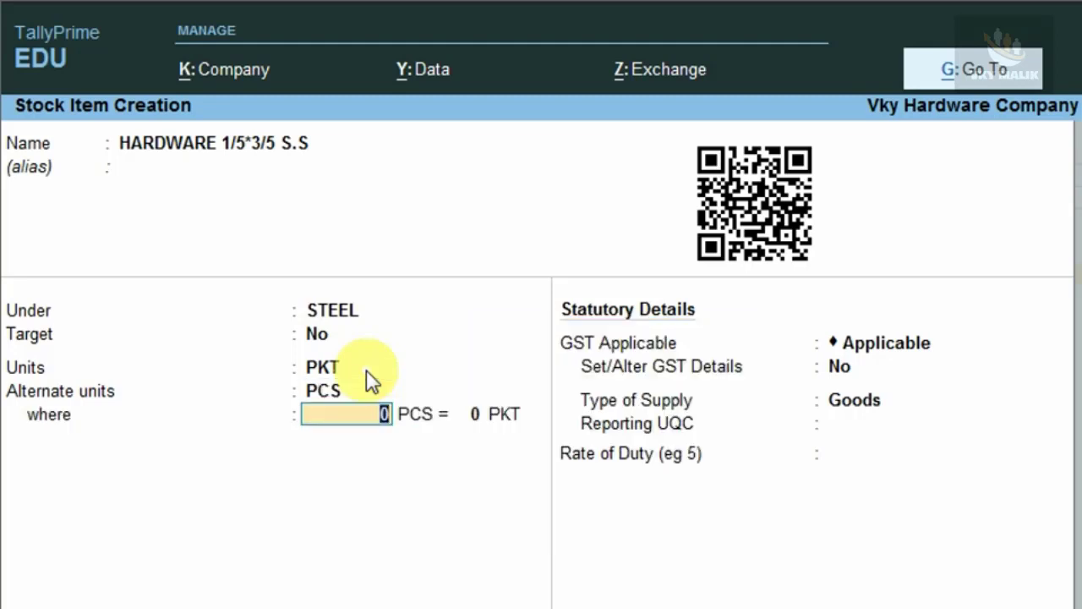
type("1000")
key("Return")
type("1")
key("Return")
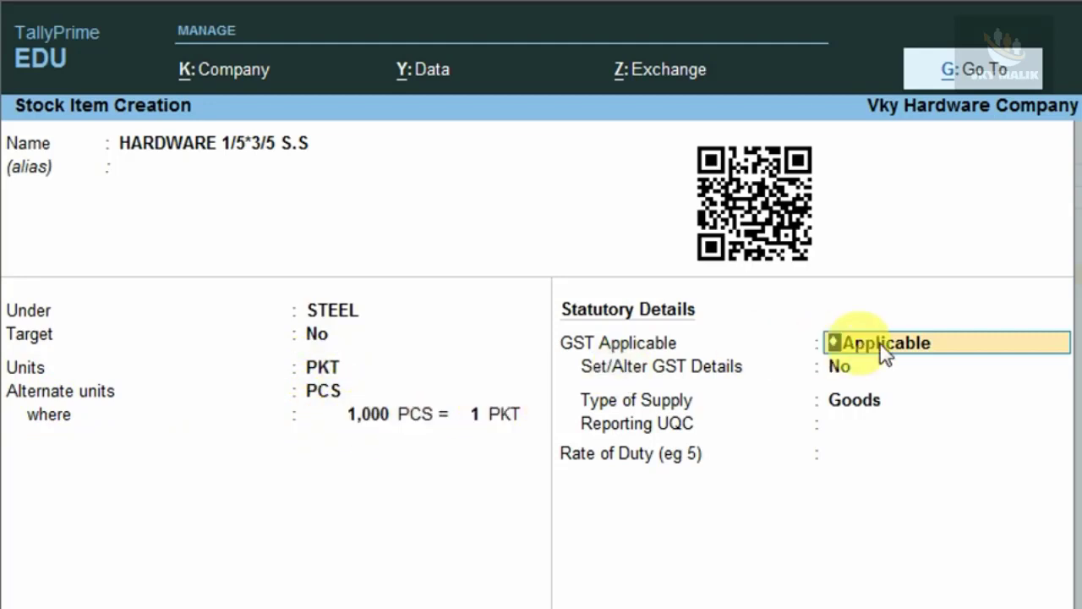
key("Return")
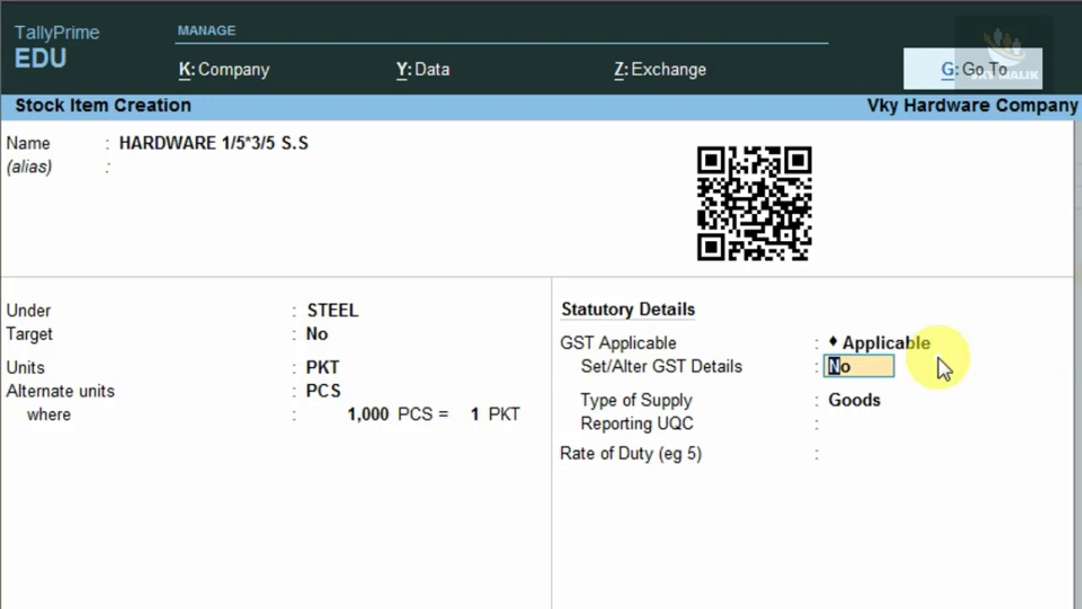
Enter GST details (description STEEL, HSN 8520, Taxable, 18% integrated tax) and save the item.
key("y")
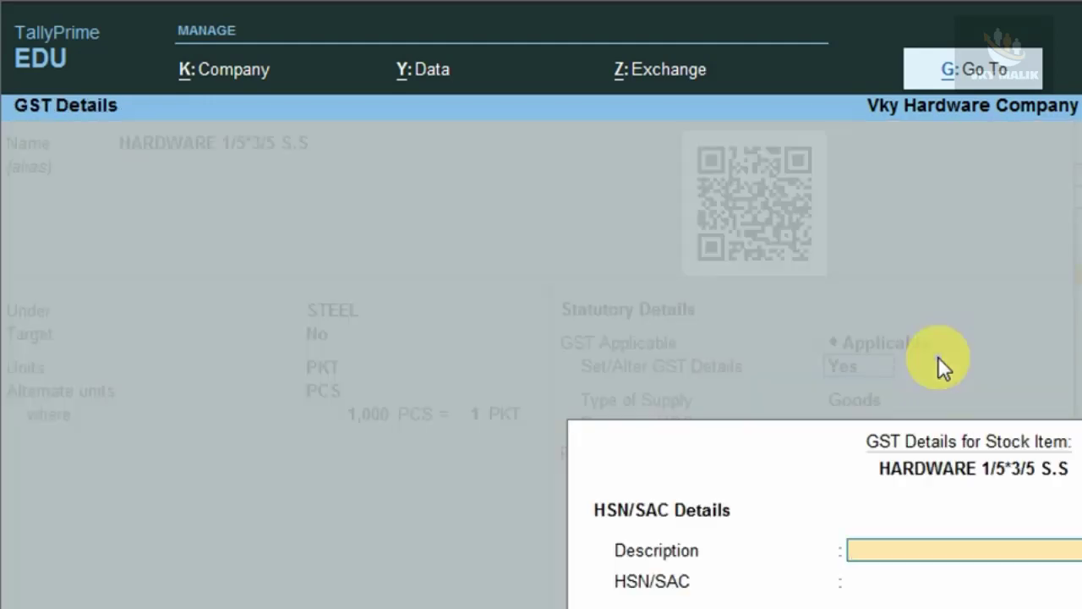
type("STEEL")
key("Return")
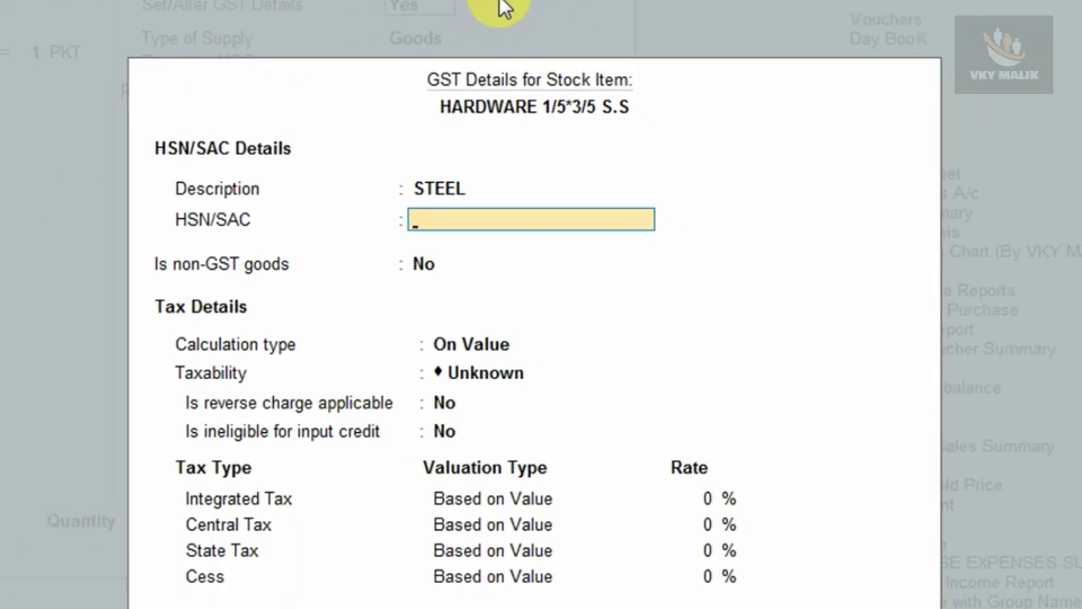
type("8520")
key("Return")
key("Return")
type("T")
key("Return")
key("Return")
key("Return")
type("18")
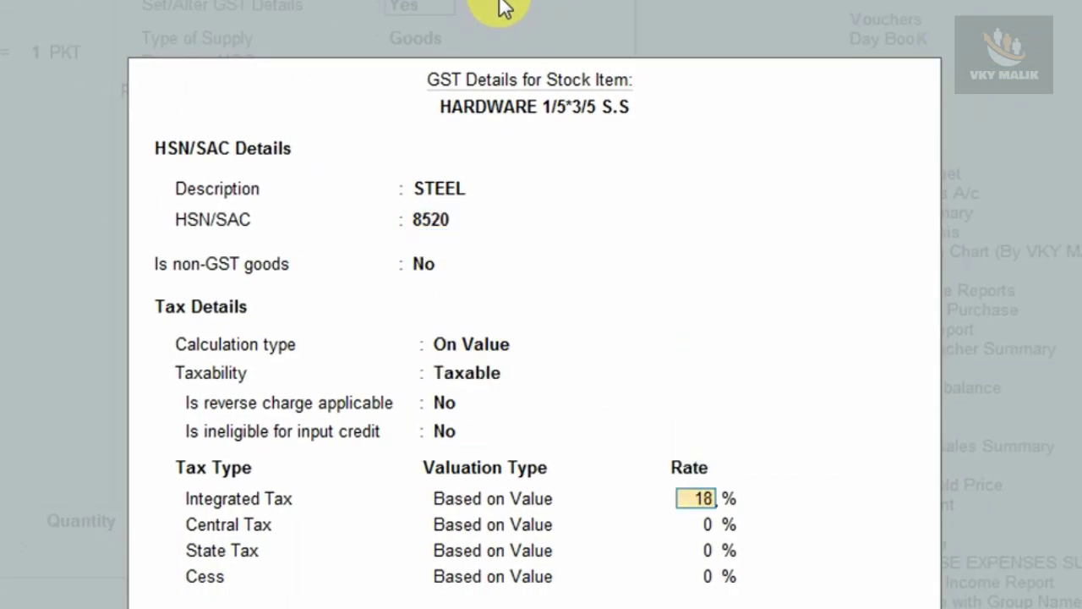
key("Return")
key("ctrl+a")
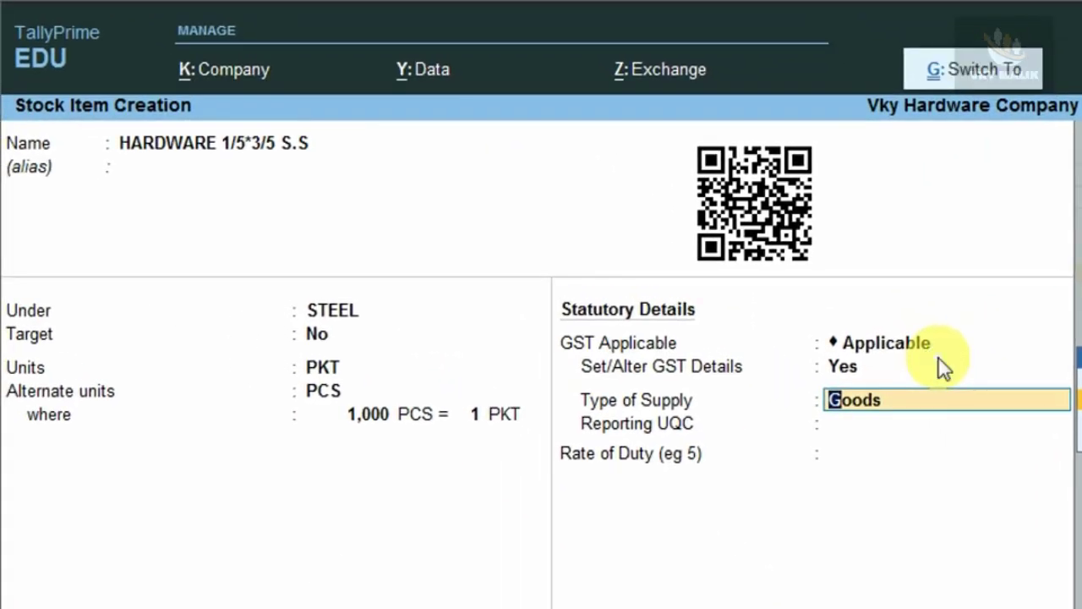
key("ctrl+a")
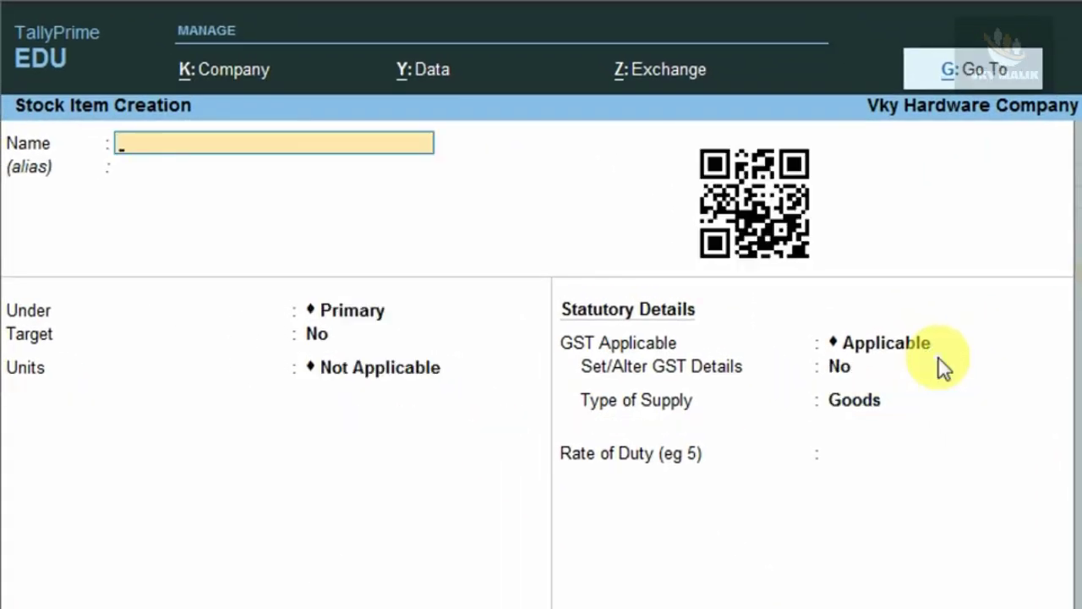
Name the new item 'HARDARE 1/5*2/5 M.S' and place it under a new LOHA group.
type("HARDA")
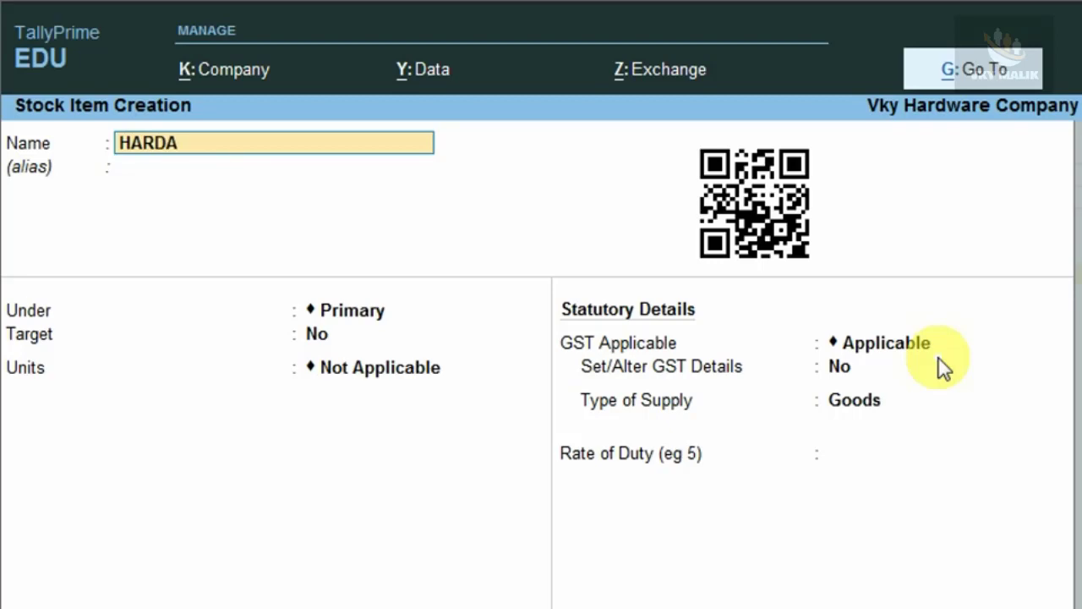
type("RE /")
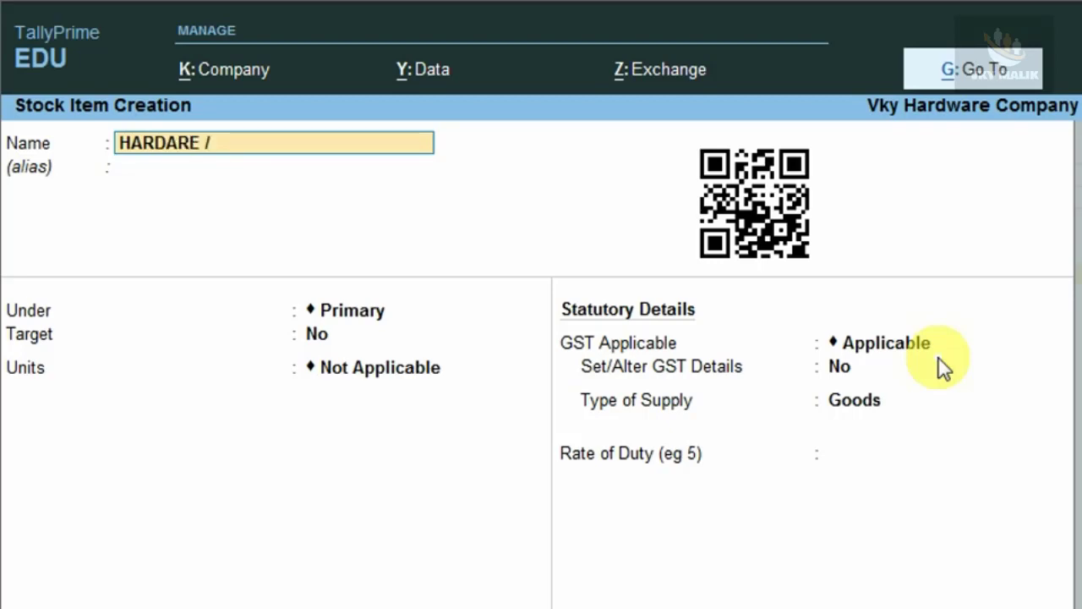
key("BackSpace")
type("1/5*2/5 M.S")
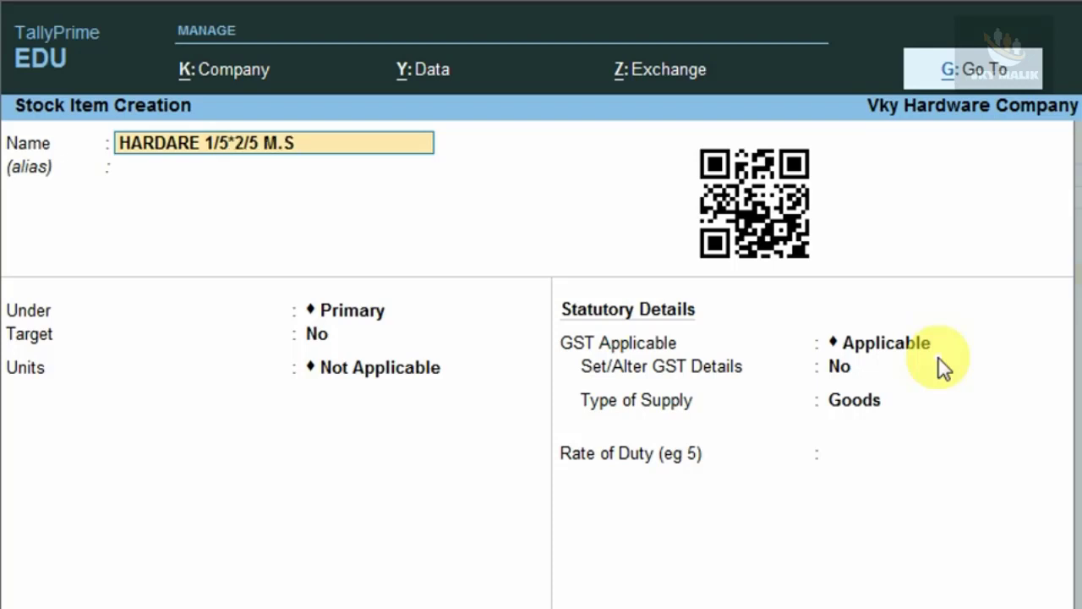
key("Return")
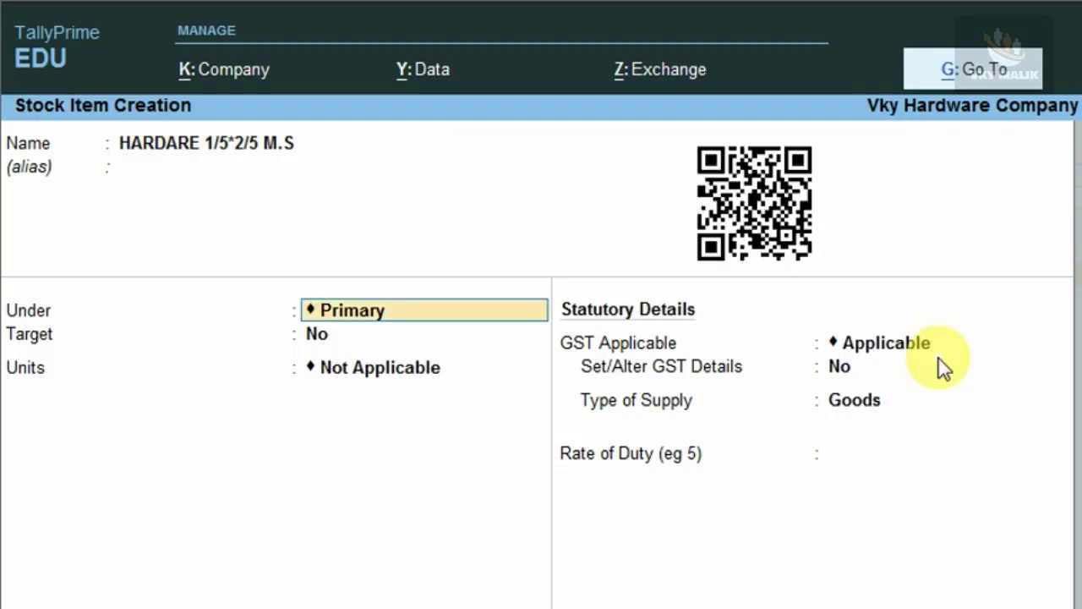
key("alt+c")
type("LOHA")
key("ctrl+a")
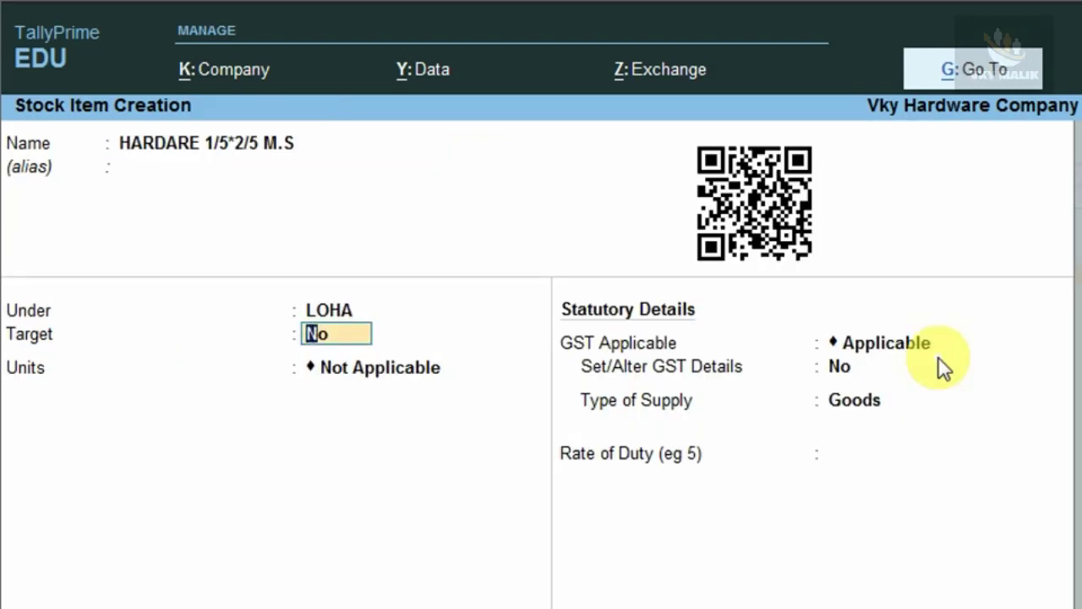
Set the item's unit to KG with alternate unit PCS, where 500 PCS = 1 KG.
key("Return")
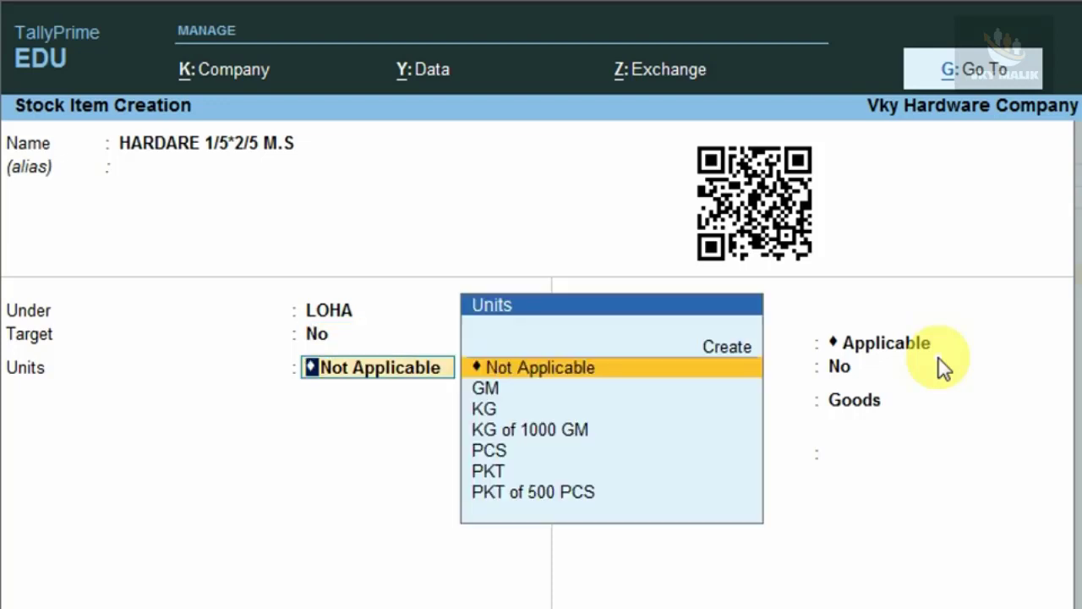
key("Down")
key("Down")
key("Return")
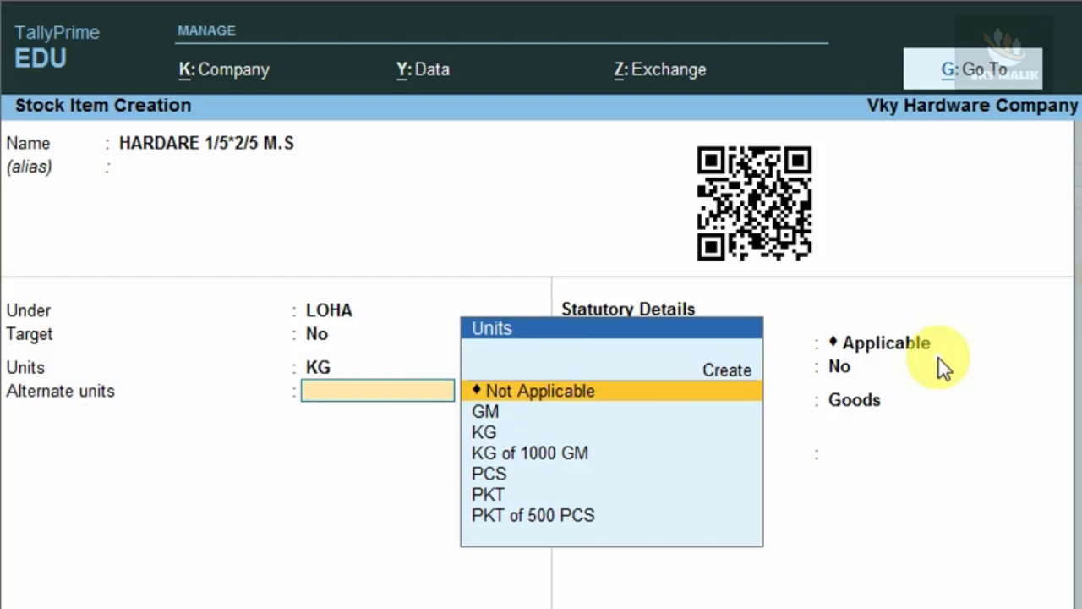
key("Down")
key("Down")
key("Down")
key("Down")
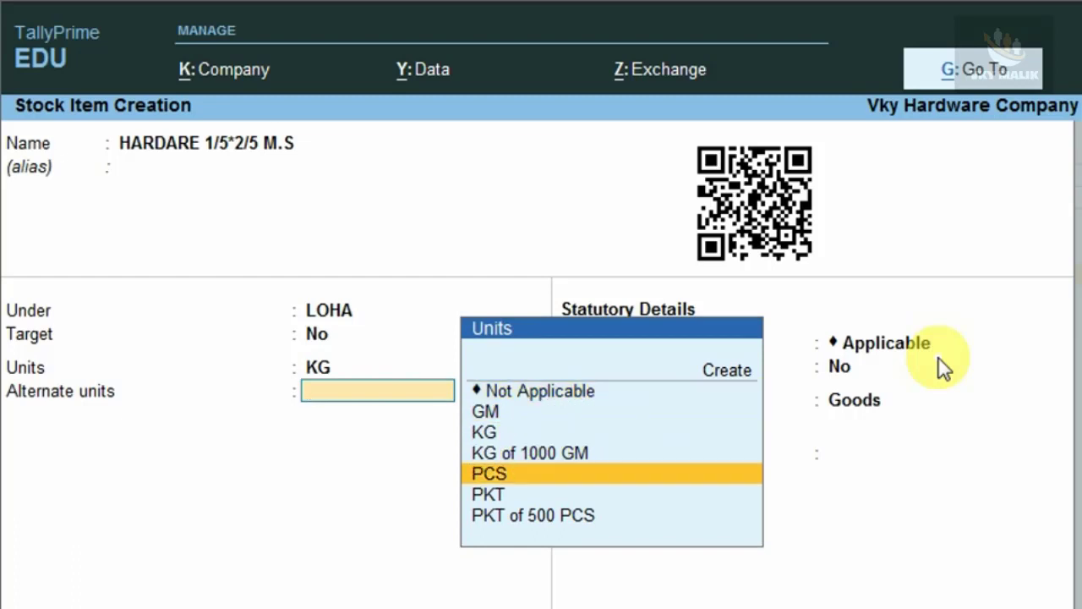
key("Return")
type("500")
key("Return")
type("1")
key("Return")
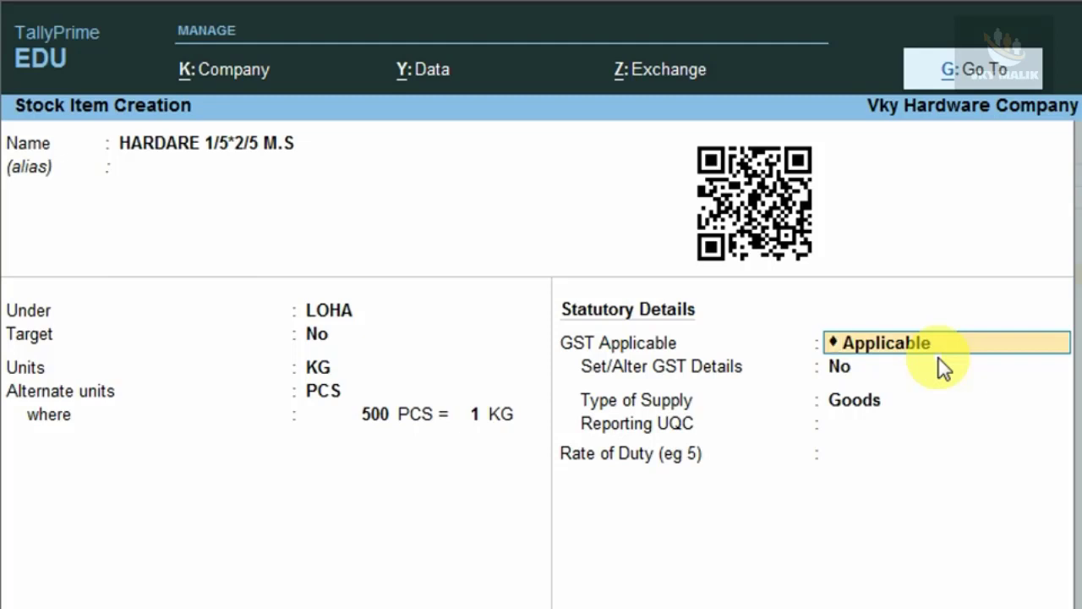
Turn on GST details for the item and enter the description HARWARE.
key("Return")
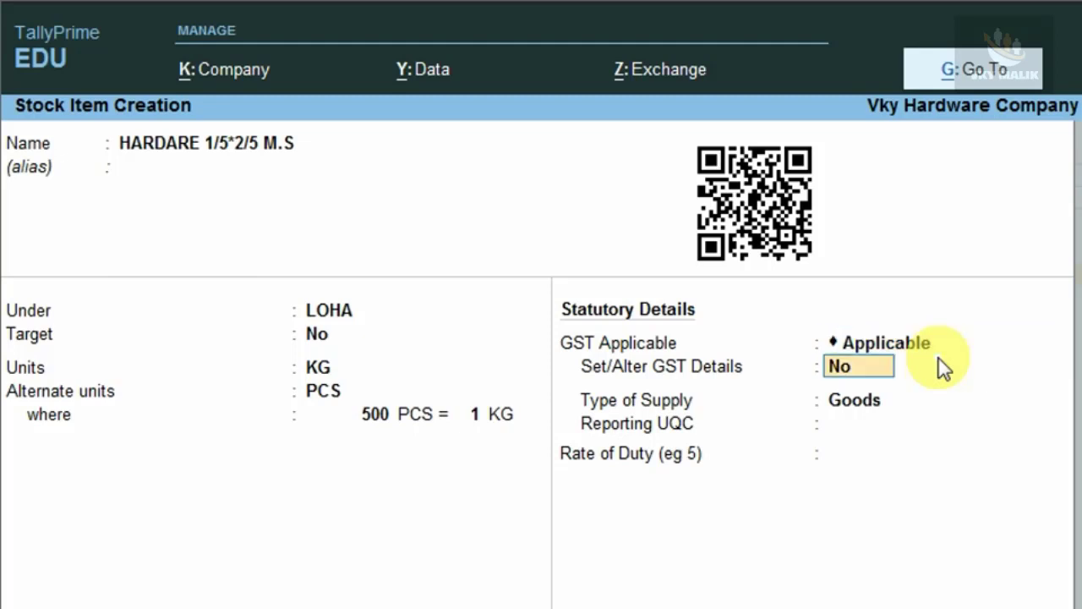
type("y")
key("Return")
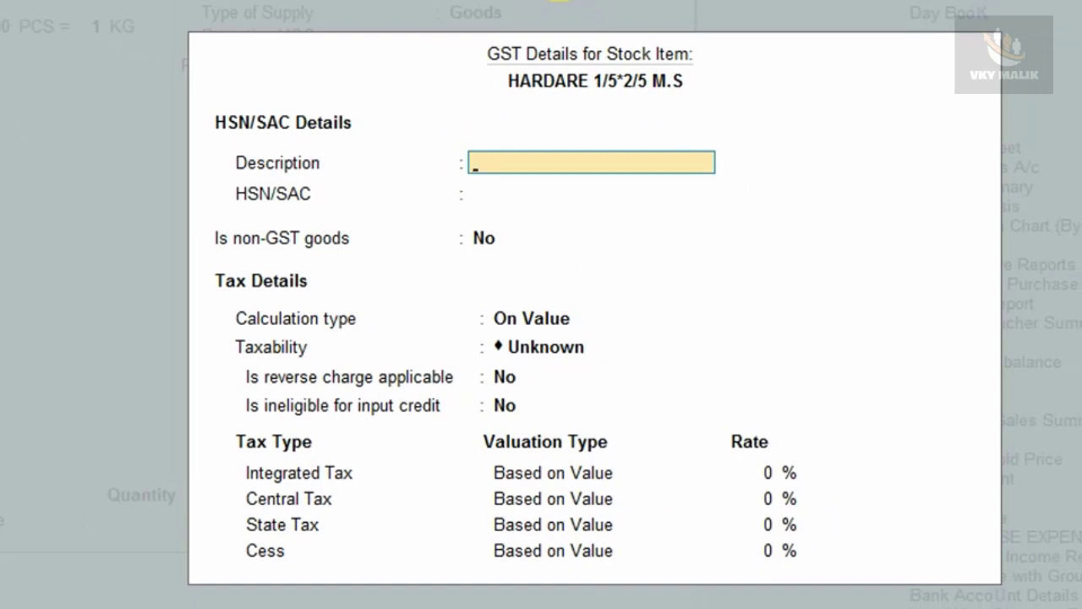
type("HARDARE")
key("BackSpace")
key("BackSpace")
key("BackSpace")
key("BackSpace")
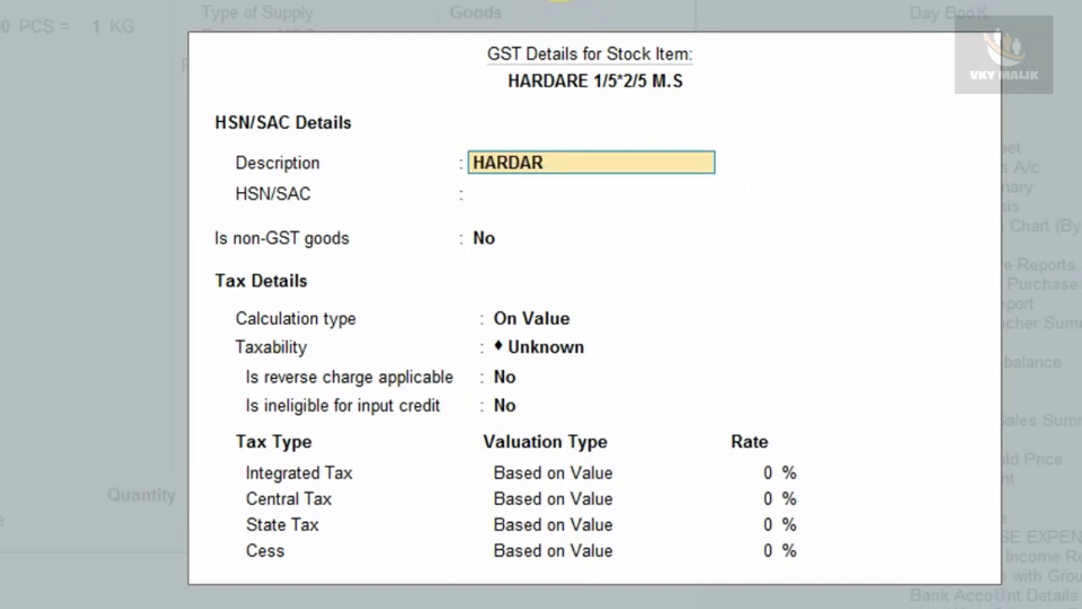
key("BackSpace")
type("RWARE")
key("Return")
Enter HSN/SAC 8520, Taxable, 18% integrated tax, then save the stock item.
type("8520")
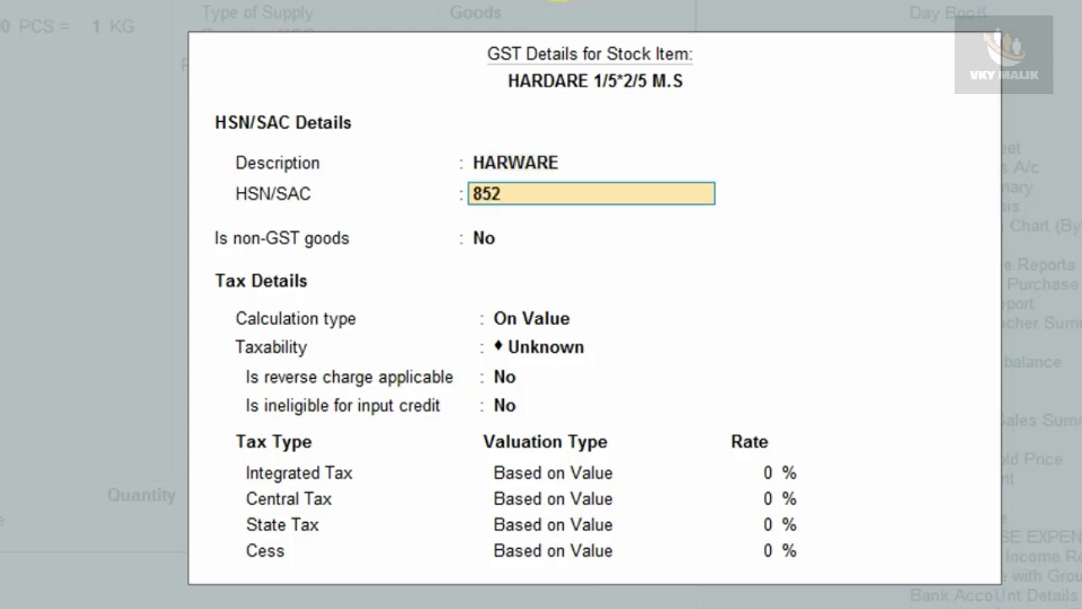
key("Return")
key("Return")
type("T")
key("Return")
key("Return")
key("Return")
type("18")
key("Return")
key("ctrl+a")
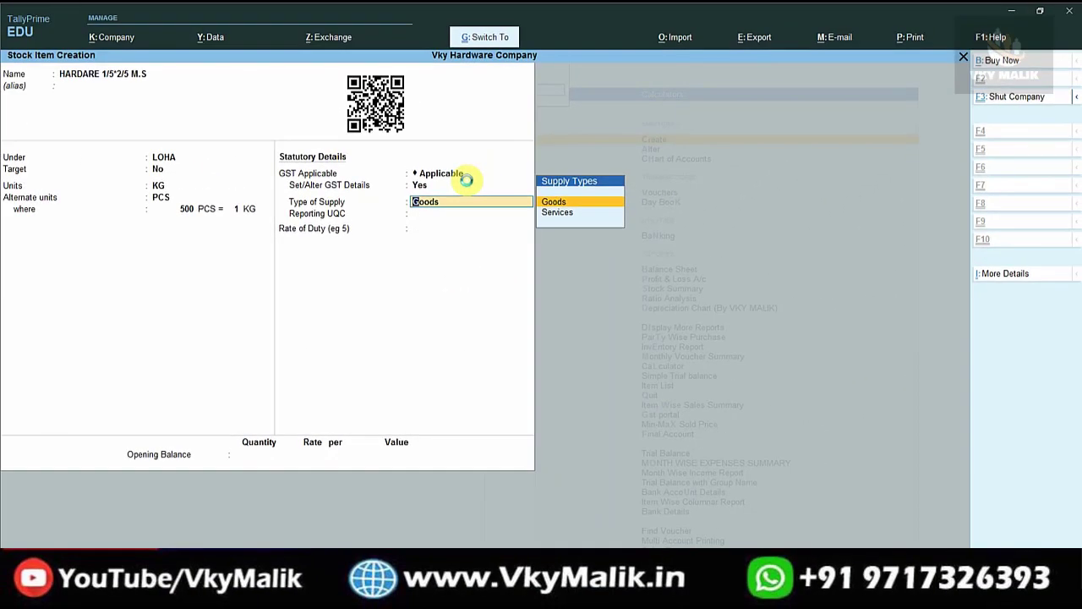
key("ctrl+a")
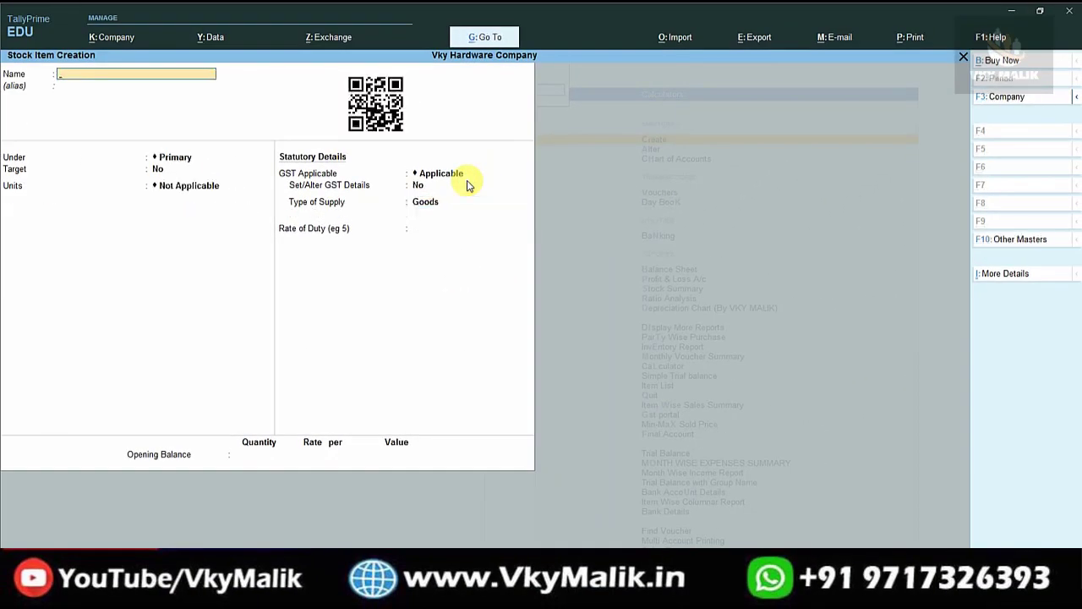
Name the new item HARWARE NUT BRASS 1/8 with KG as its unit and no alternate unit.
type("HARWARE NUT BRASS 1")
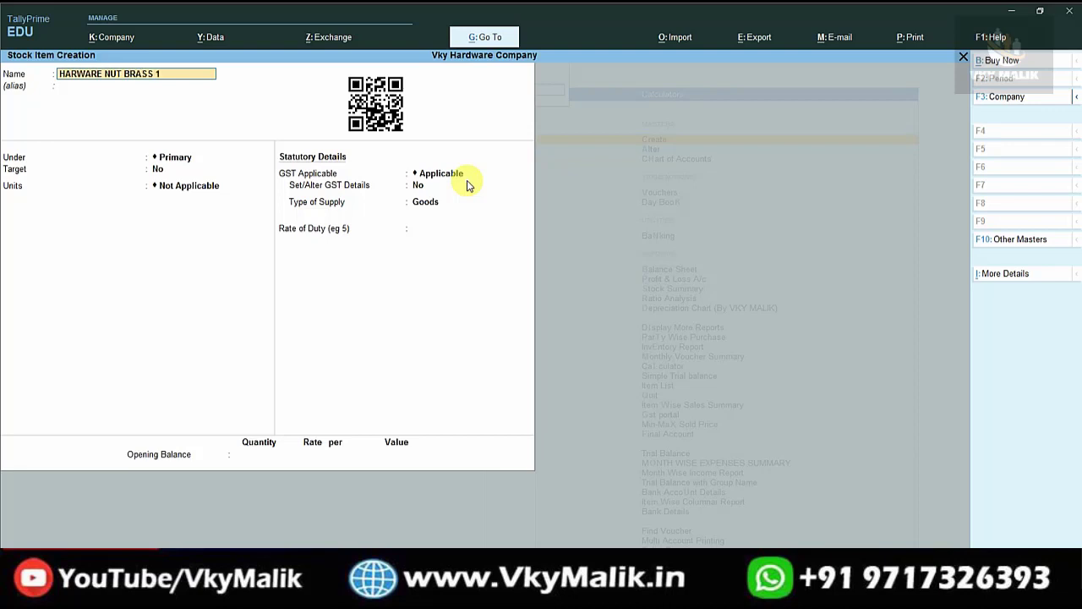
type("/8")
key("Return")
key("Return")
key("Return")
key("Return")
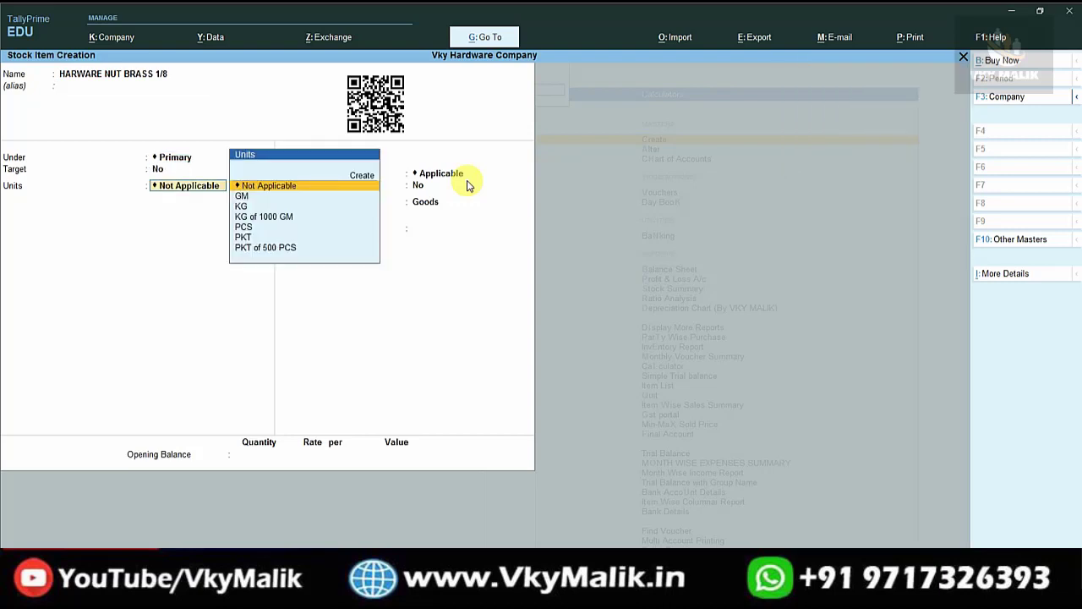
key("Down")
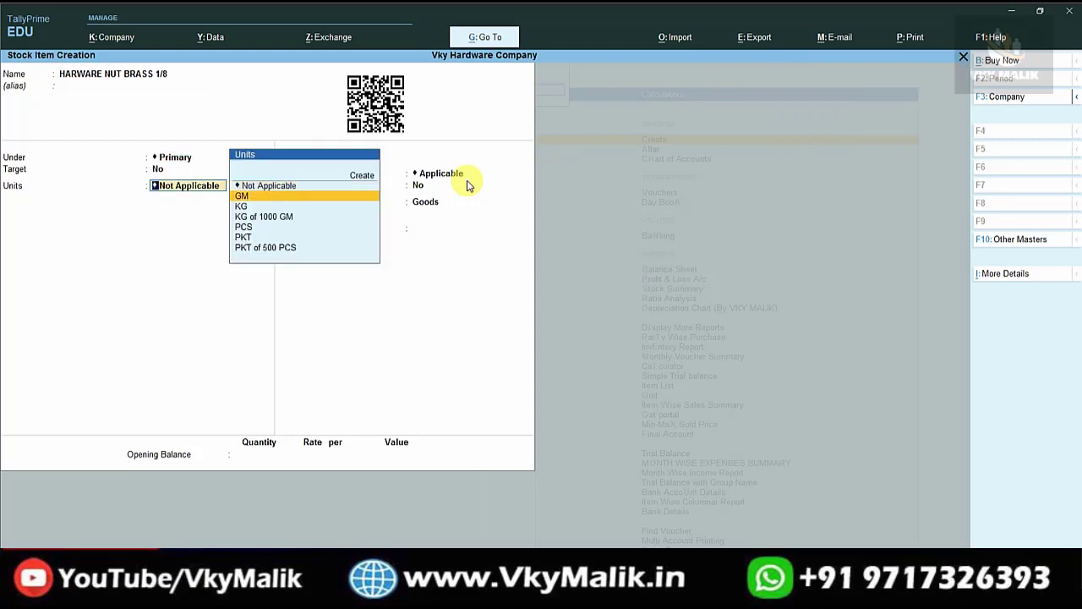
key("Down")
key("Return")
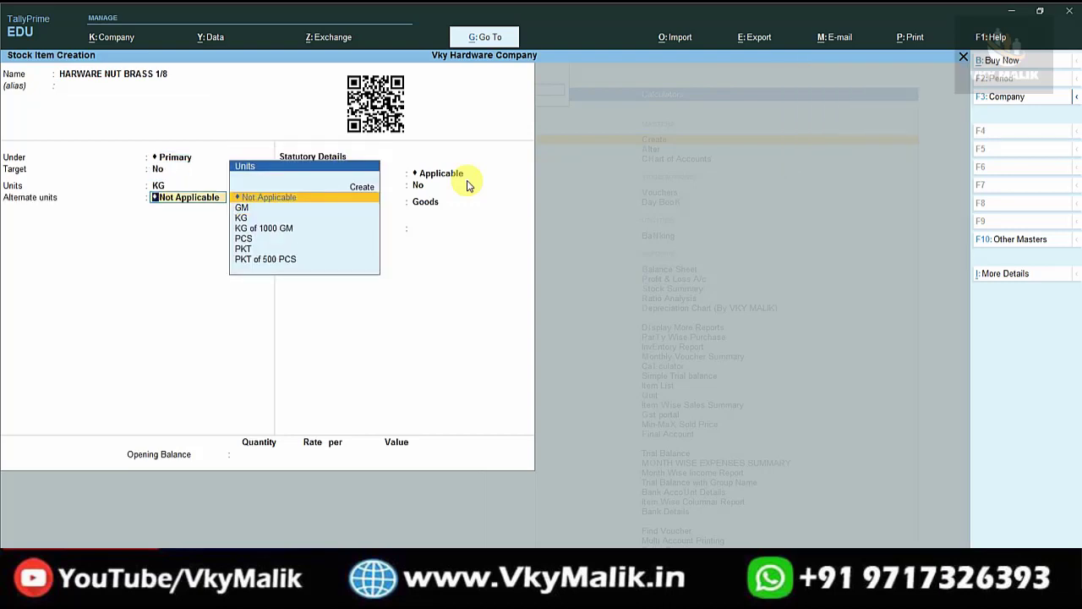
key("Return")
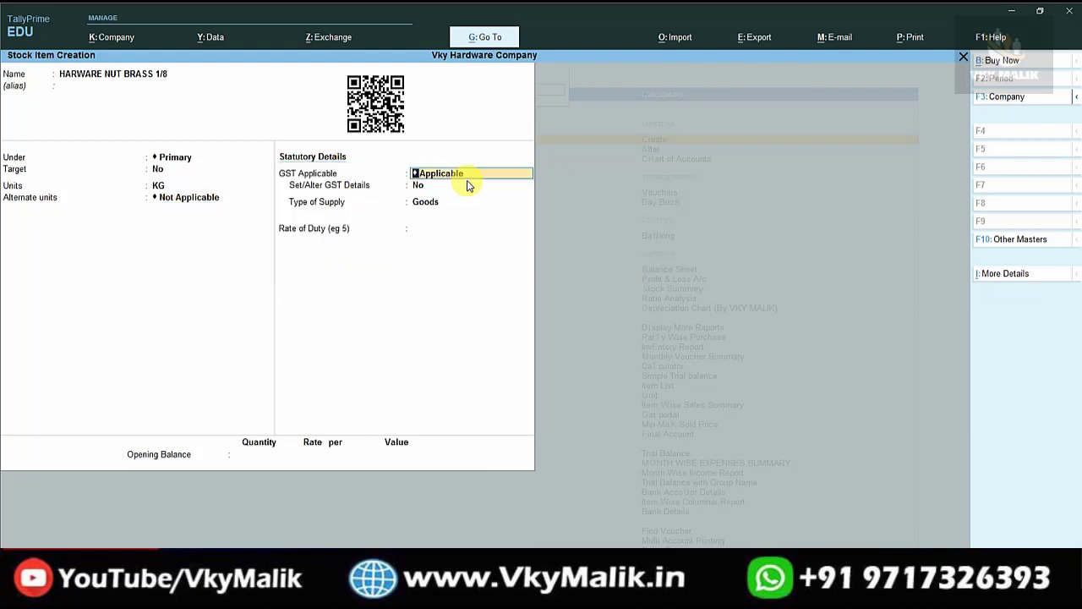
Keep GST applicable, choose to set GST details, and enter NUT as the description.
key("Return")
key("y")
type("NUT")
key("Return")
Enter HSN 8520, mark the nut as Taxable, and set Integrated Tax to 18%.
type("8520")
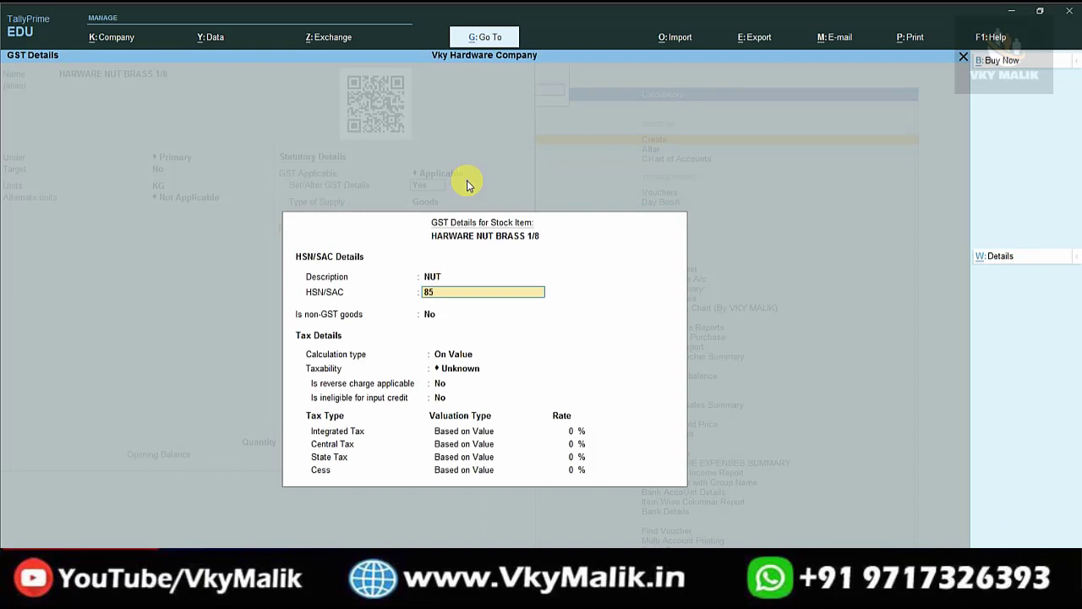
key("Return")
key("Return")
key("Return")
type("t")
key("Return")
key("Return")
key("Return")
type("18")
key("Return")
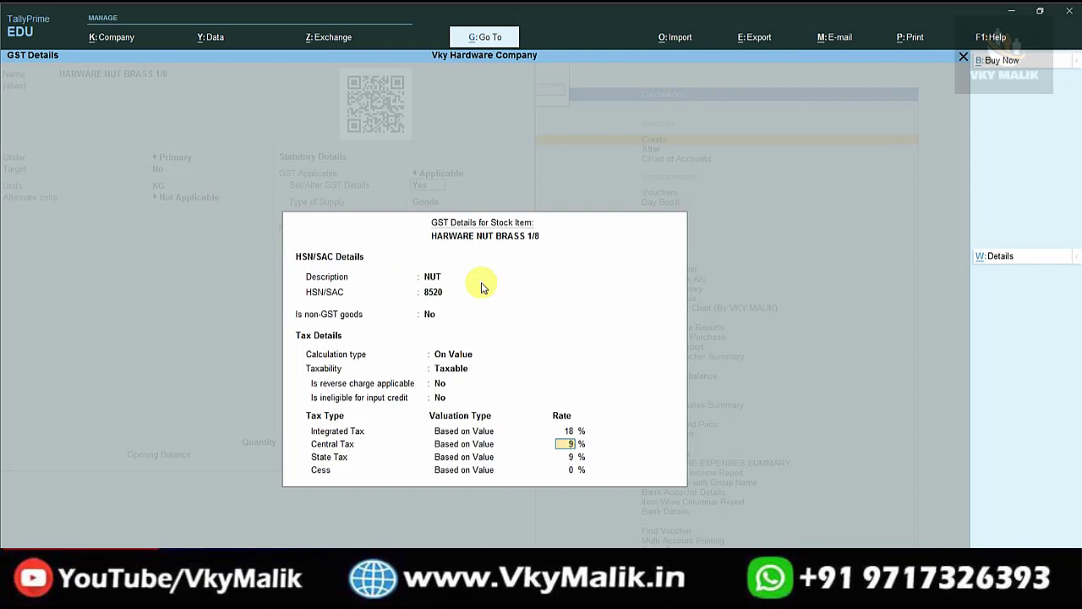
Review and accept the GST details, save the nut item, and return to Gateway of Tally.
key("ctrl+a")
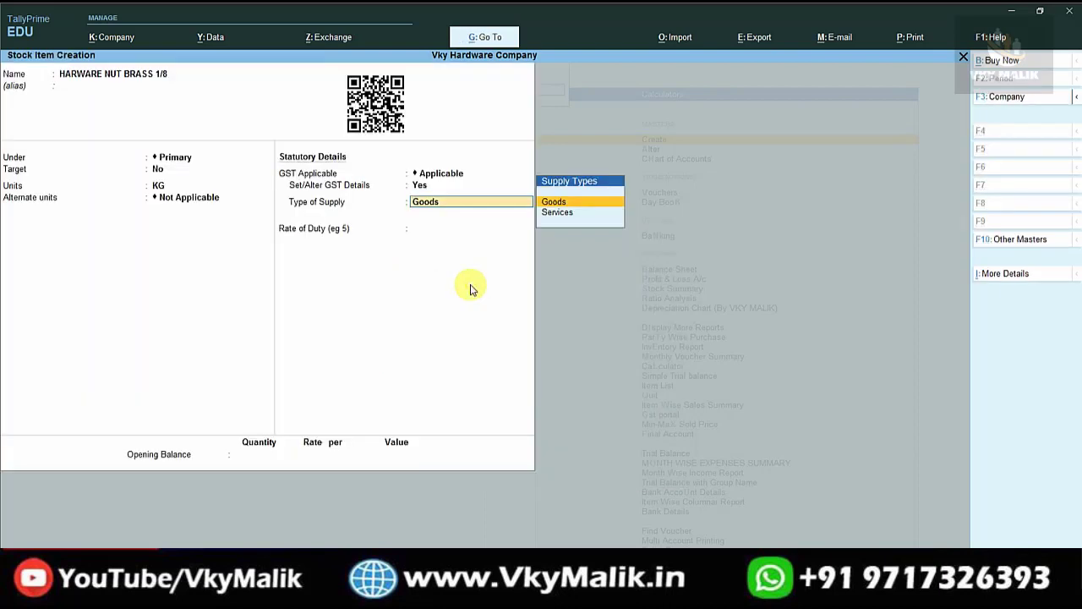
key("BackSpace")
key("Return")
key("ctrl+a")
key("ctrl+a")
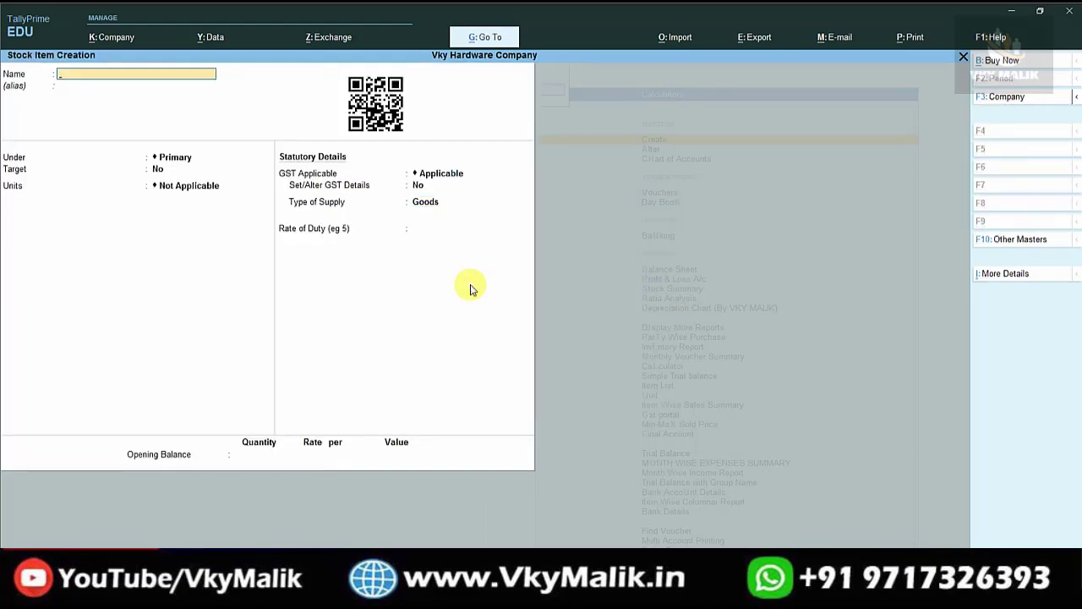
key("Escape")
key("Escape")
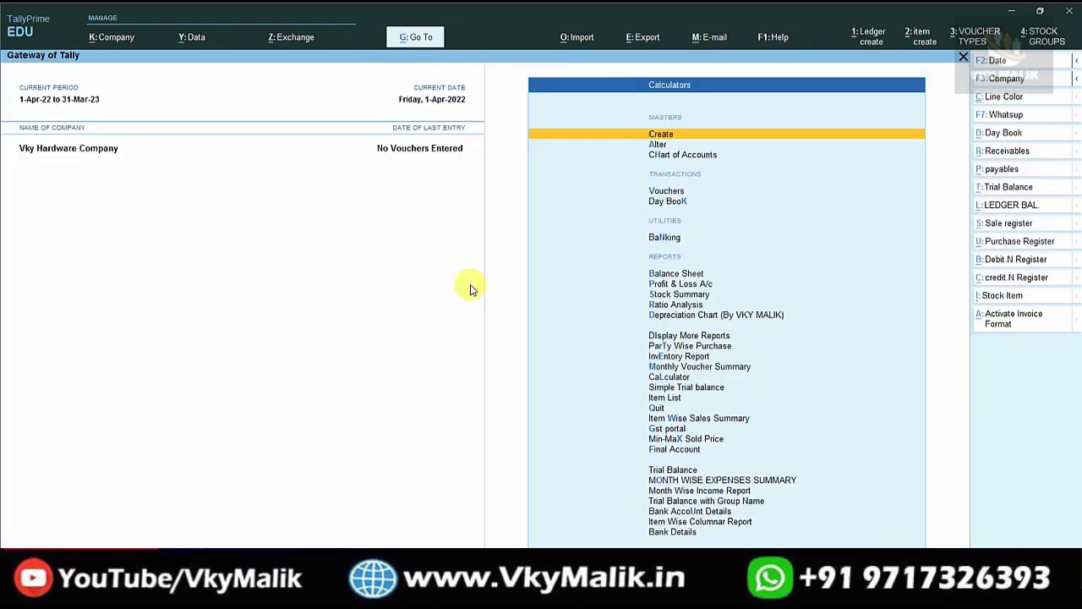
key("Down")
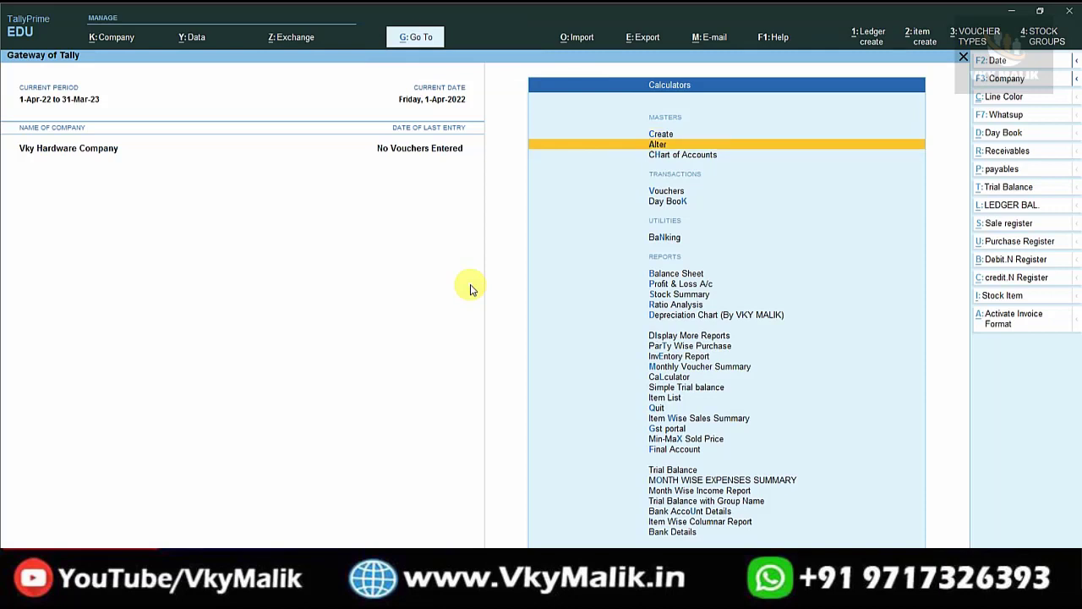
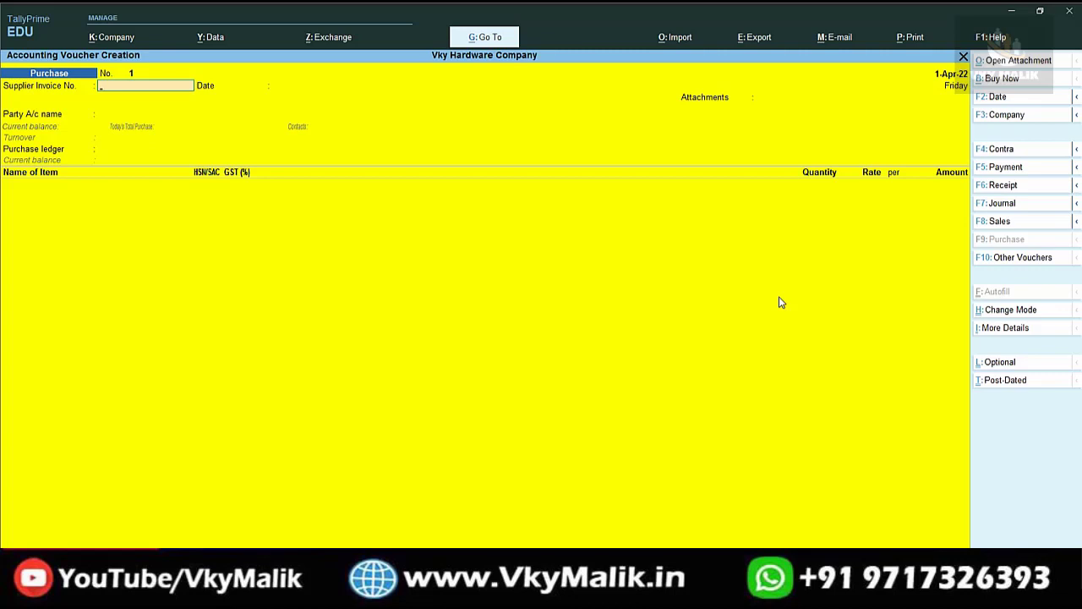
Enter supplier invoice number 100, accept the date, and start creating a new party ledger.
type("00")
key("Return")
key("Return")
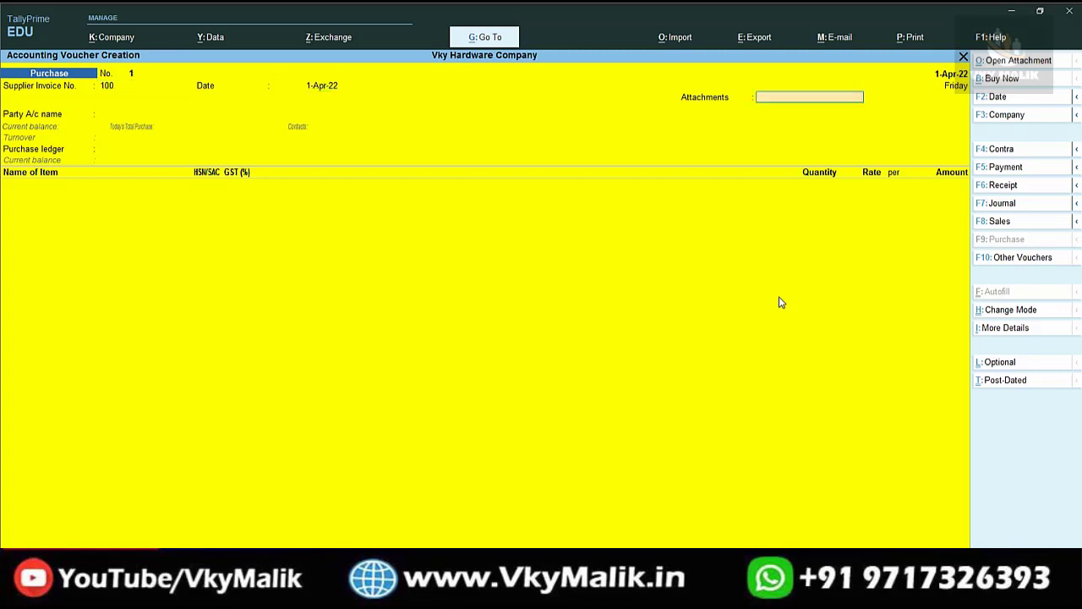
key("Return")
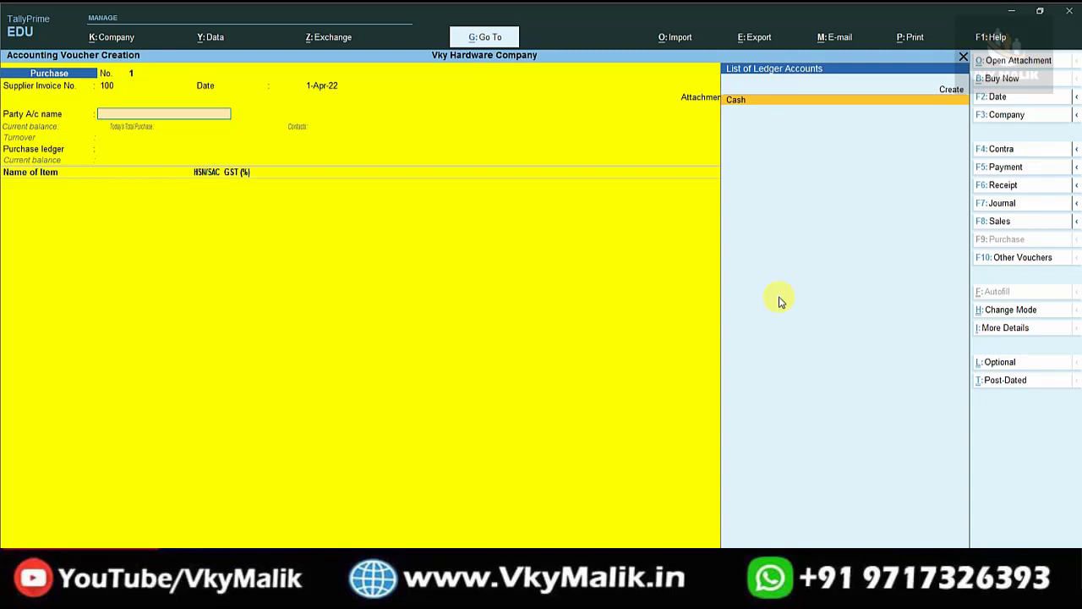
key("Up")
key("Return")
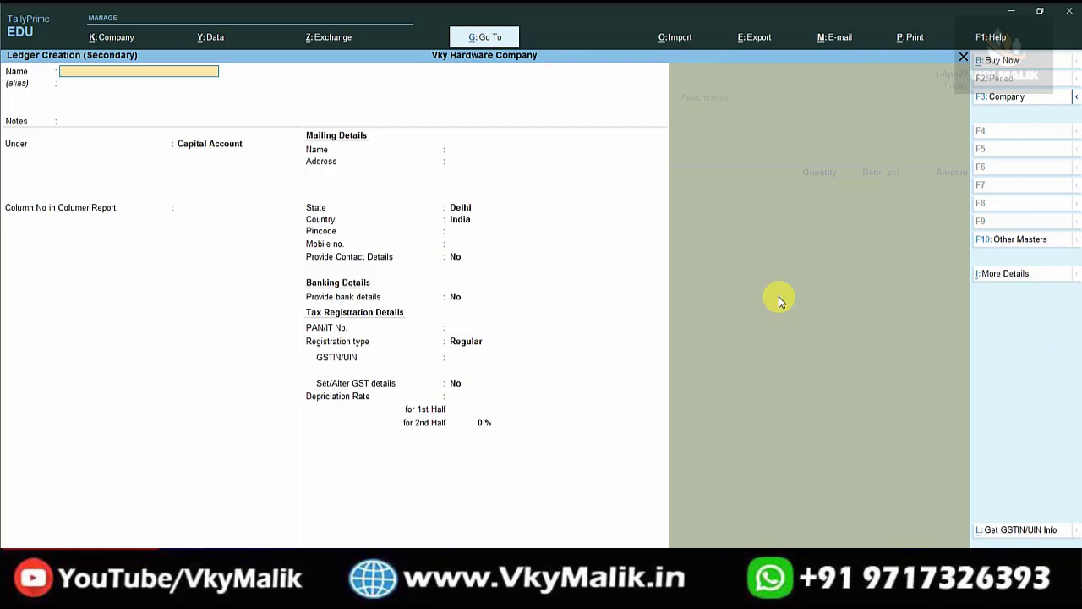
Name the new ledger with the supplier's hardware business name, correcting typos.
type("MOHAN HARWARE (SUPPLIER")
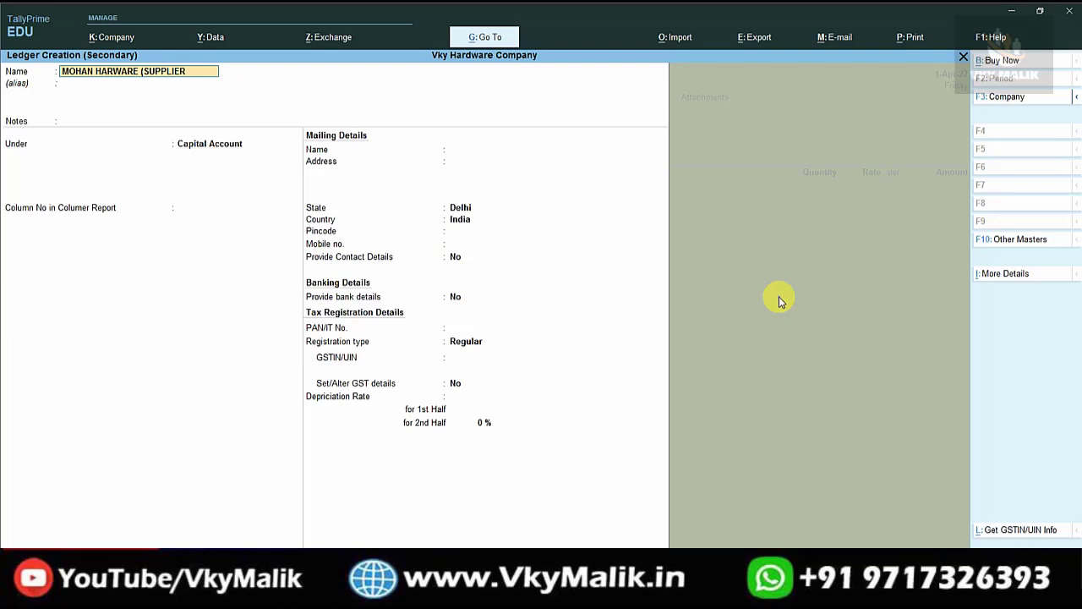
type(")")
key("Return")
key("Return")
key("Return")
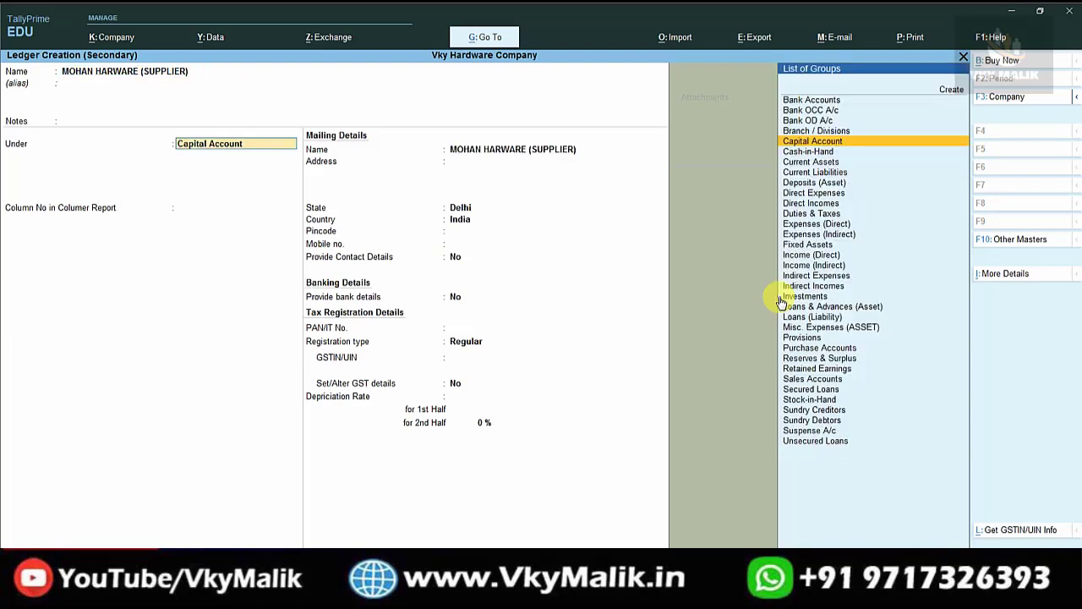
Put the ledger under Sundry Creditors with state Delhi, its pincode and GSTIN, and save it.
type("SUN")
key("Down")
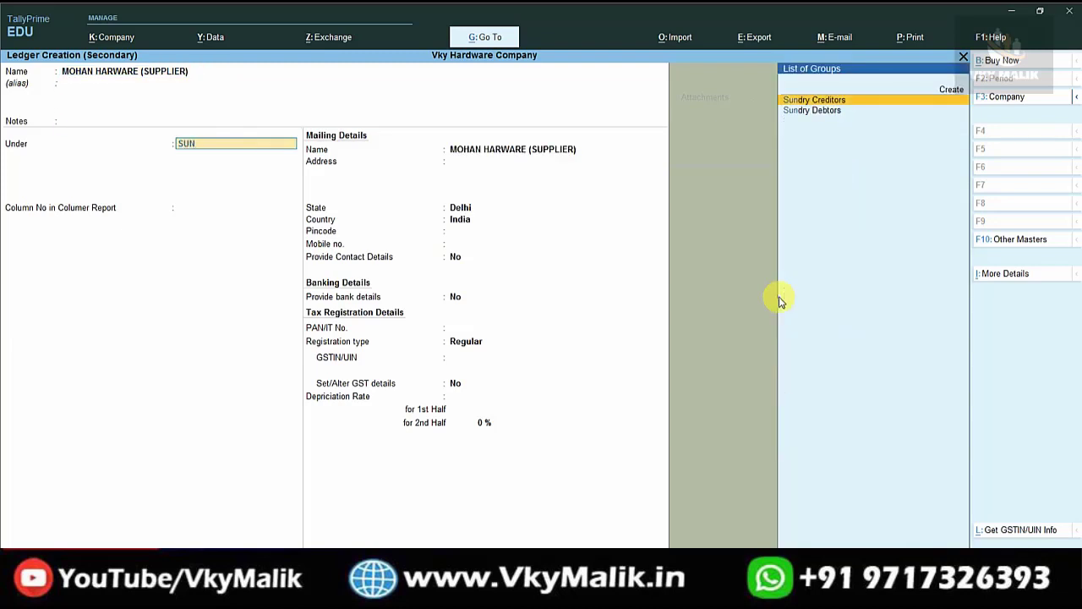
key("Return")
key("Return")
key("Return")
key("Return")
key("Return")
key("Return")
key("Return")
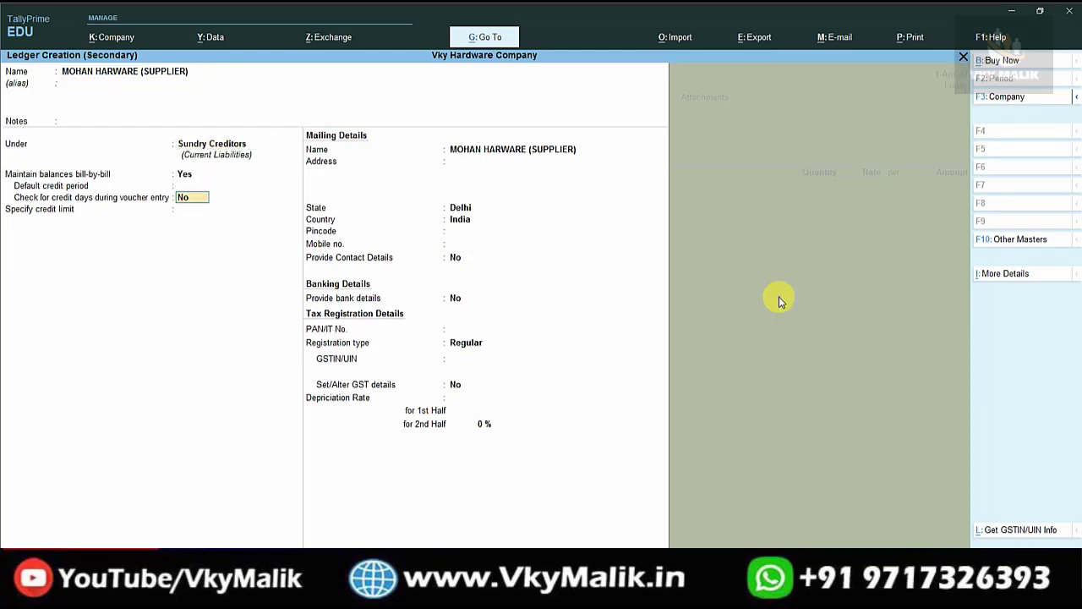
key("Return")
key("Return")
key("Return")
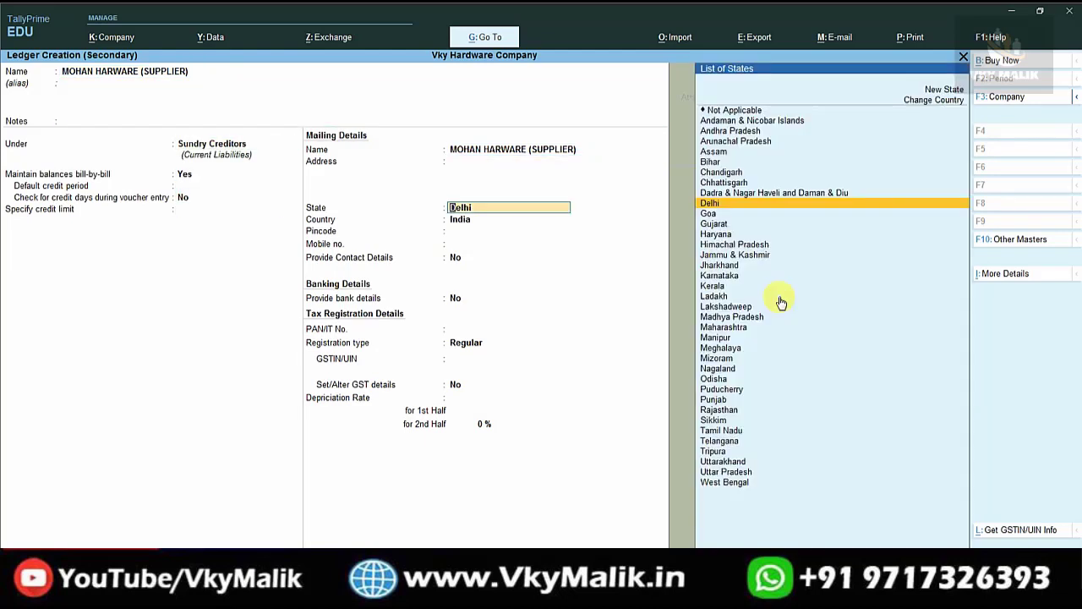
key("Return")
type("110")
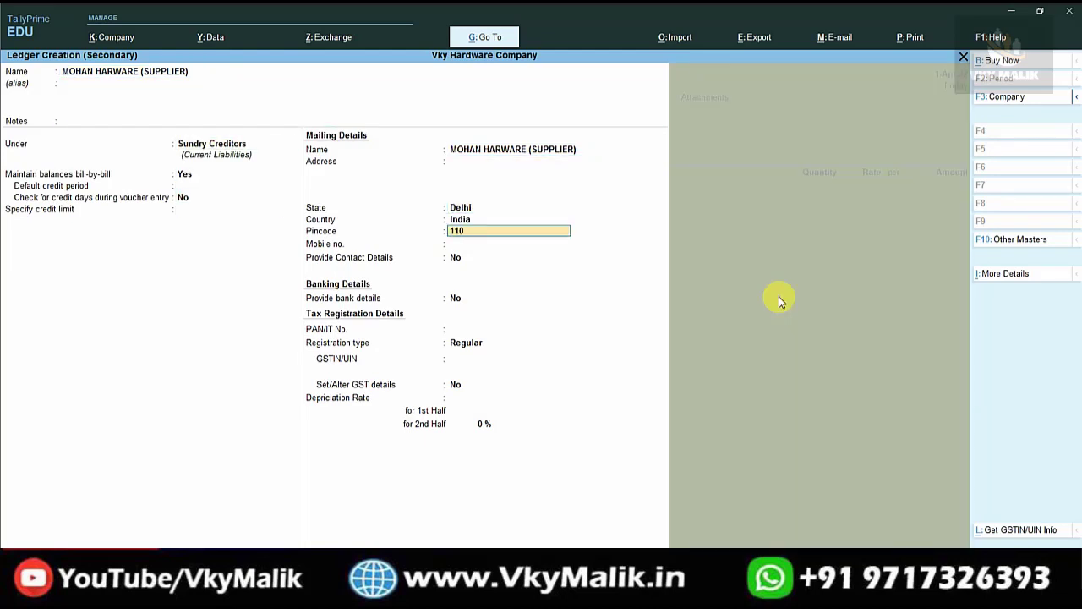
type("008")
key("Return")
key("Return")
key("Return")
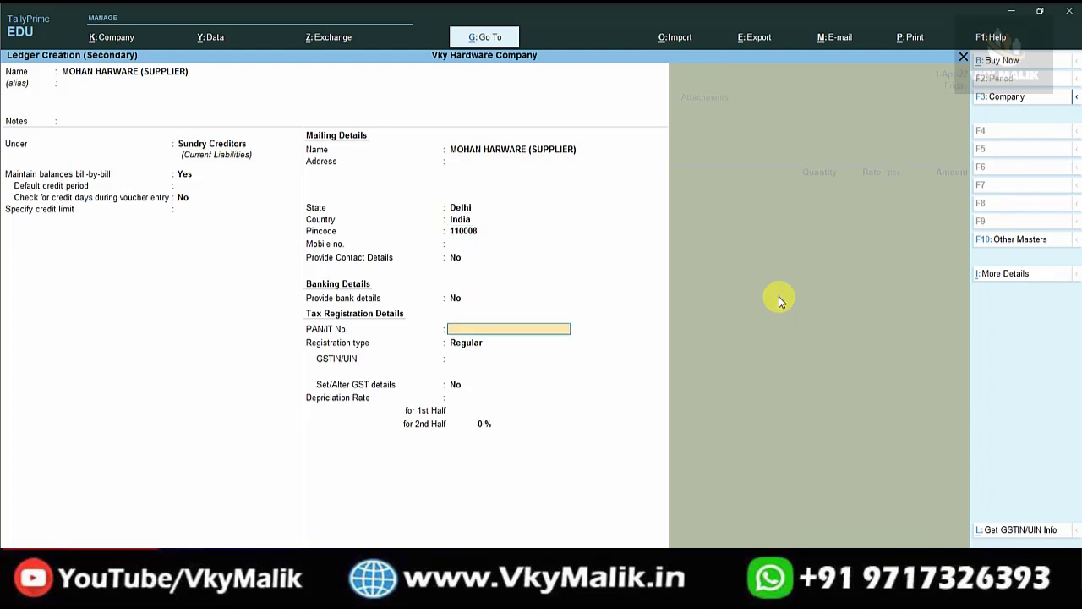
key("Return")
key("Return")
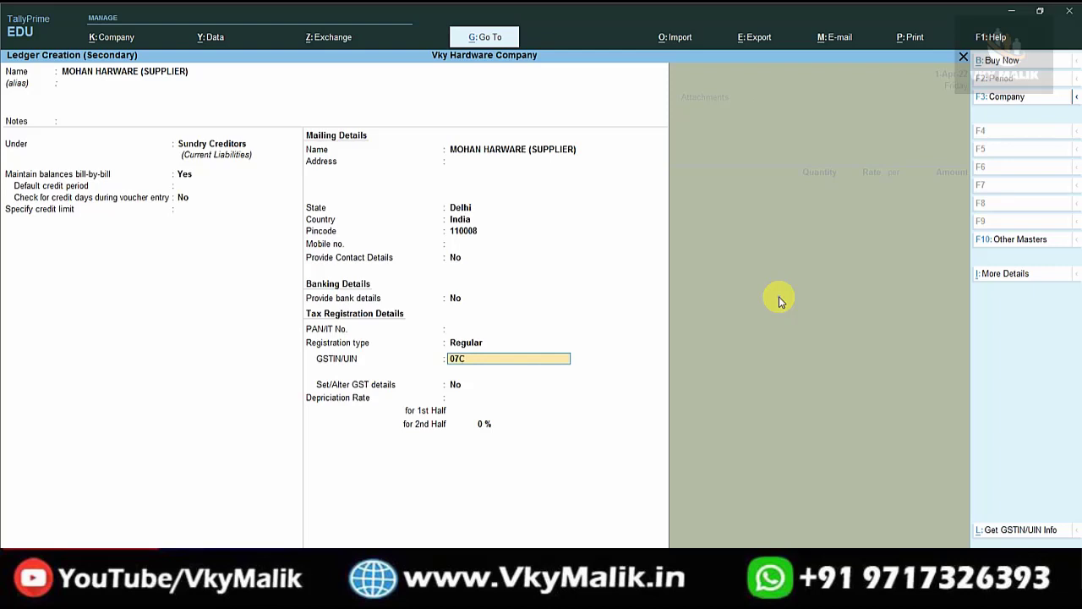
key("Return")
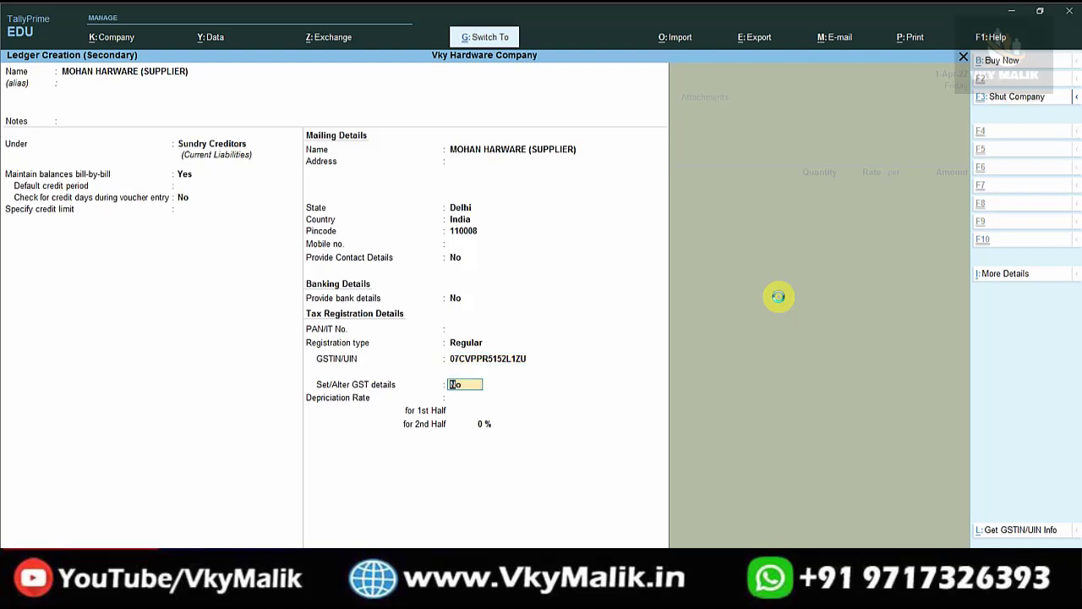
key("ctrl+a")
Accept the party details, then create the PURCHASE@ 18% ledger under Purchase Accounts.
key("ctrl+a")
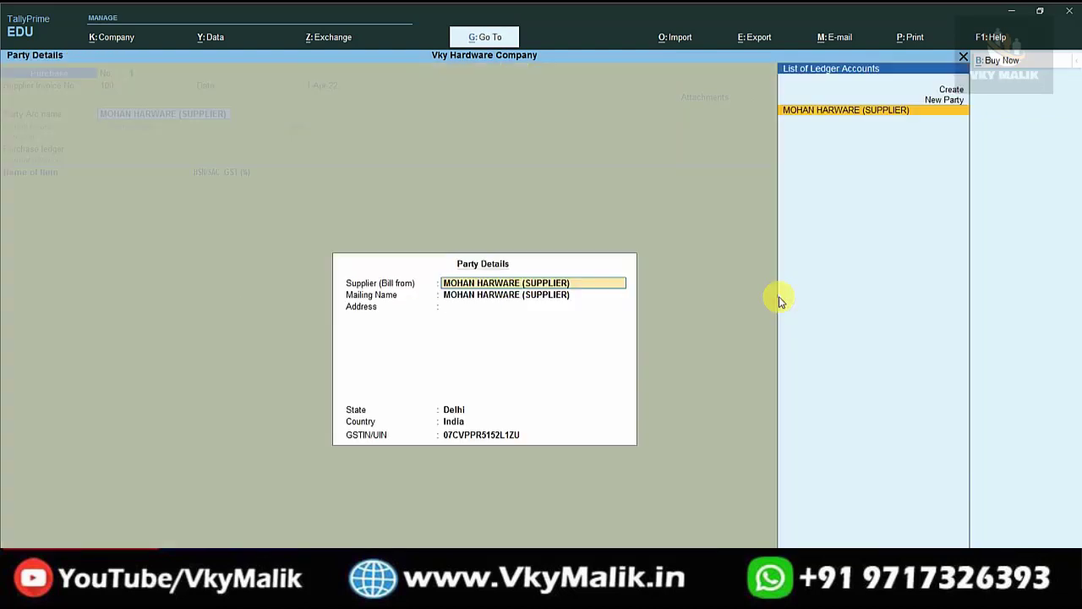
key("ctrl+a")
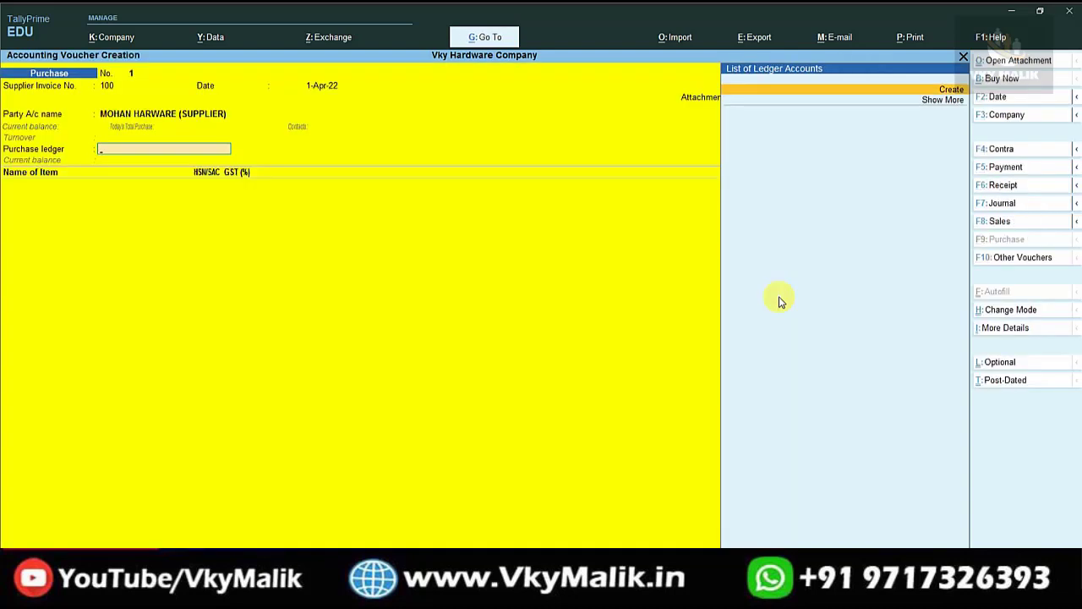
key("alt+c")
type("PURCHA")
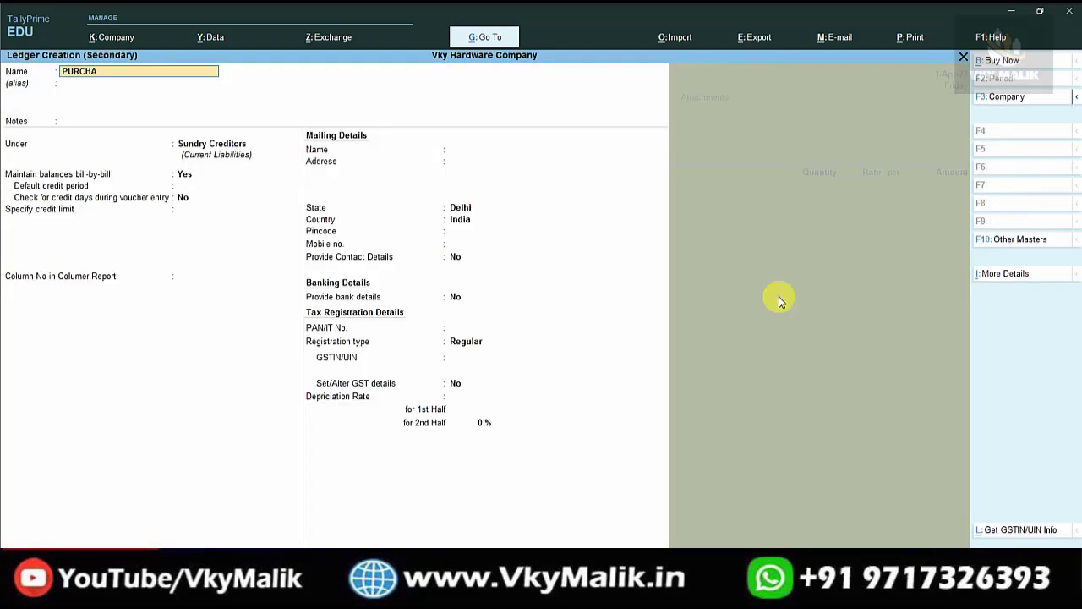
type("SE@ 18%")
key("Return")
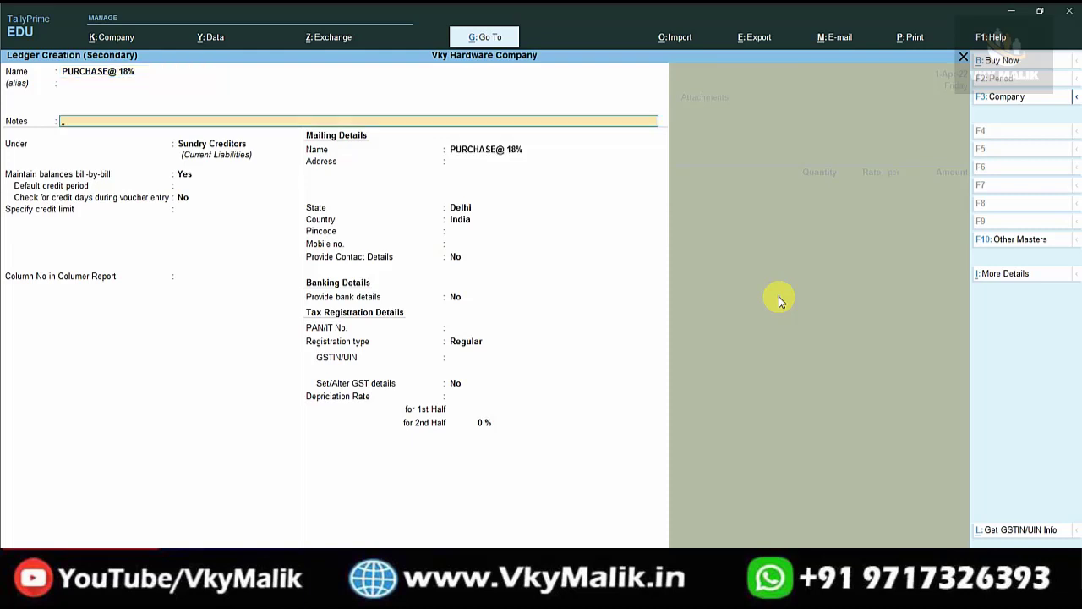
key("Return")
type("purc")
key("Return")
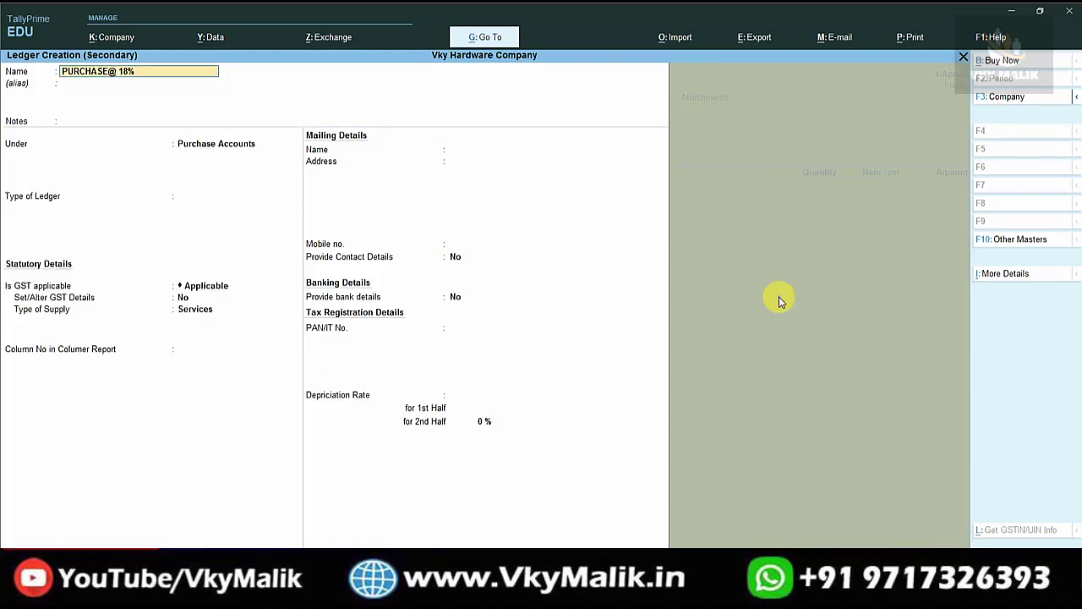
key("ctrl+a")
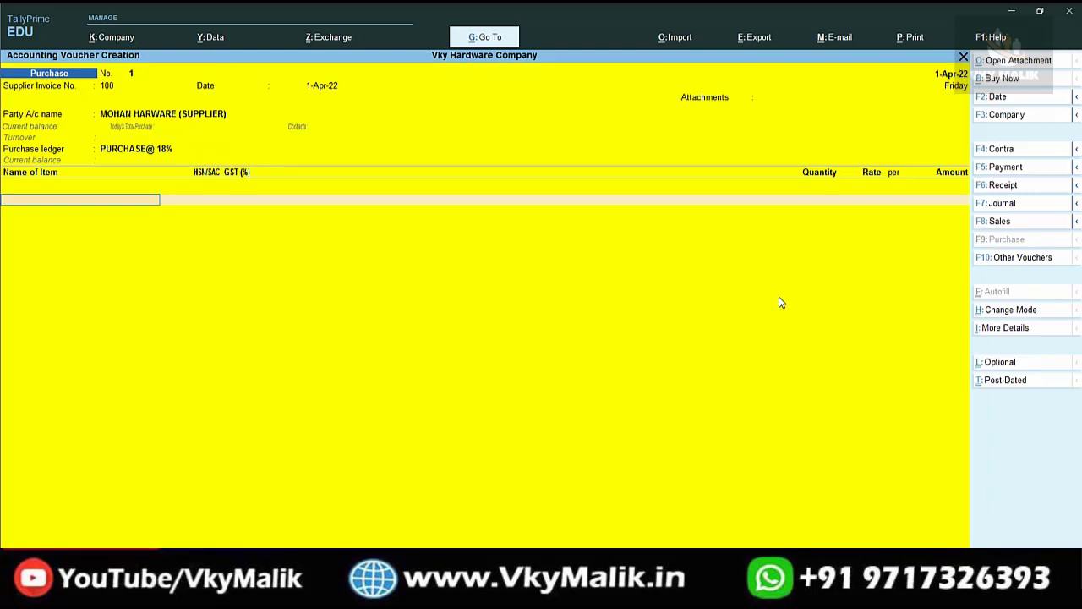
Add HARDARE 1/5*2/5 M.S at 15 KG and 1,000.00 per KG for 15,000.00.
left_click(779, 300)
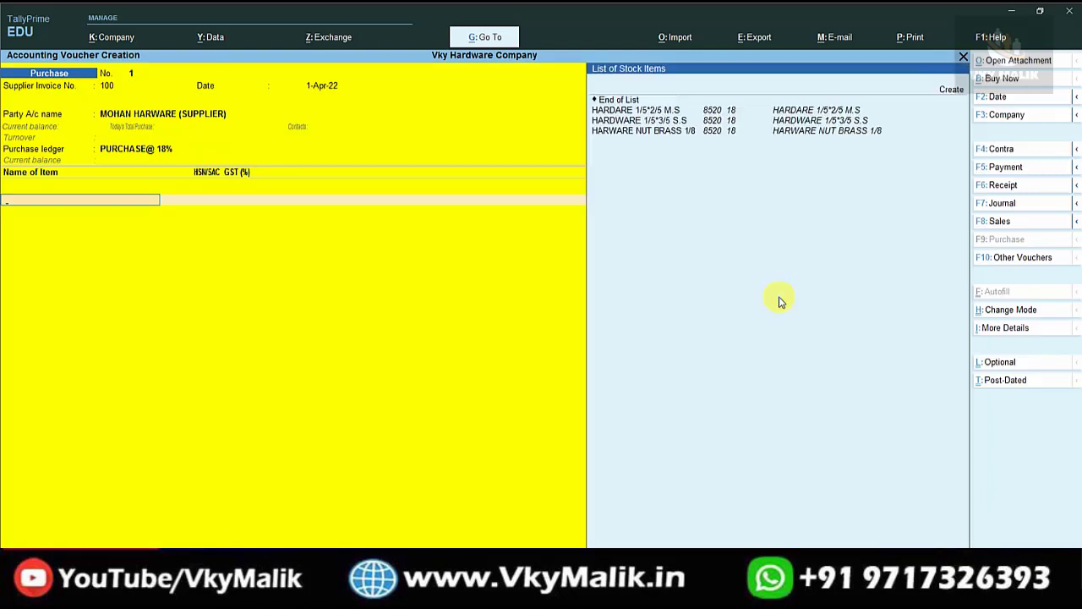
key("Down")
key("Down")
key("Down")
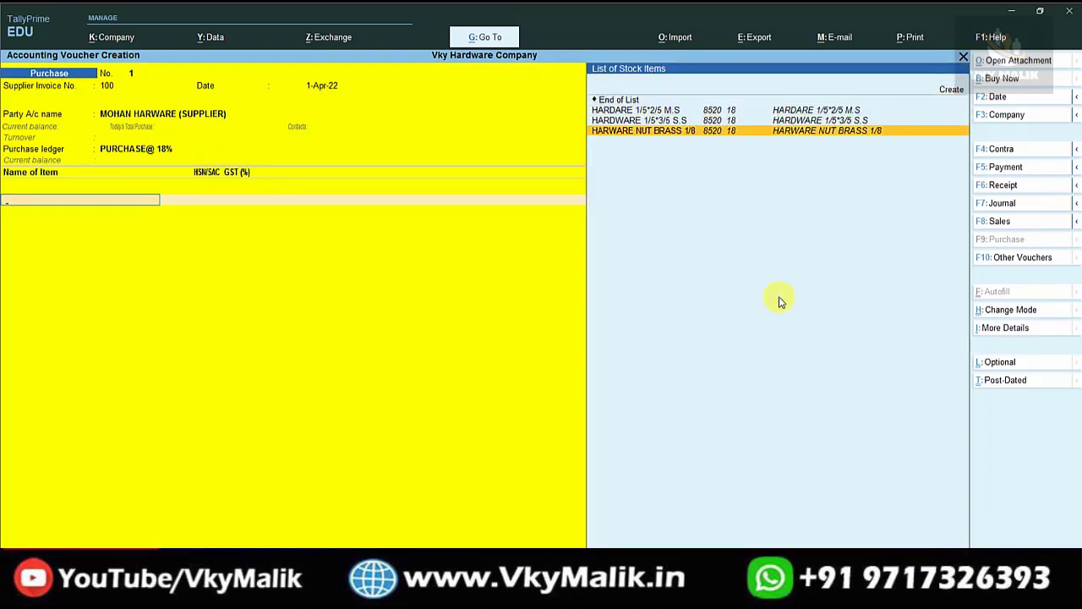
key("Up")
key("Up")
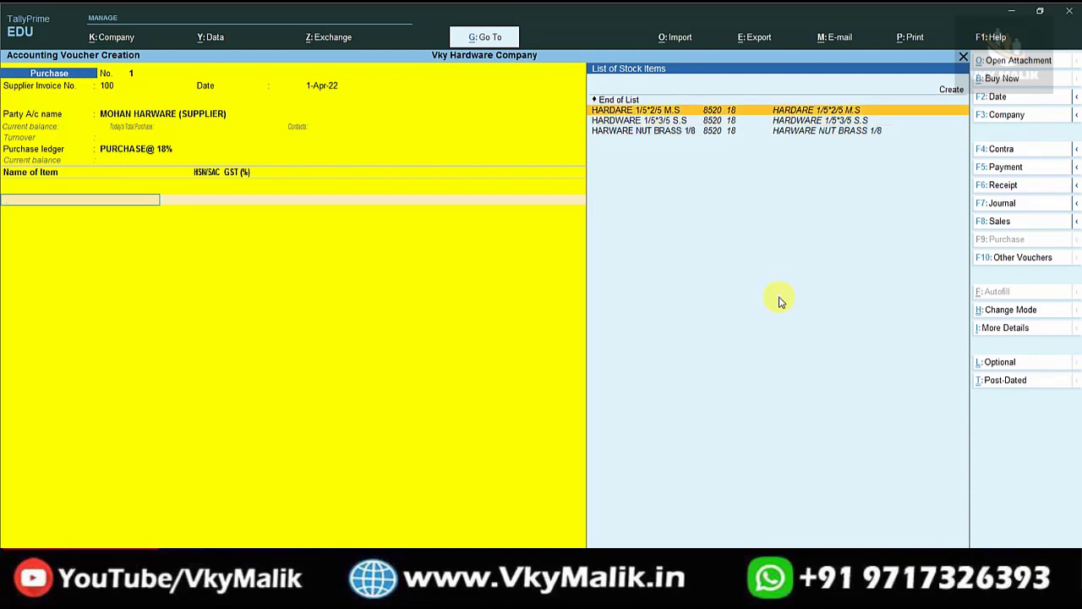
key("Return")
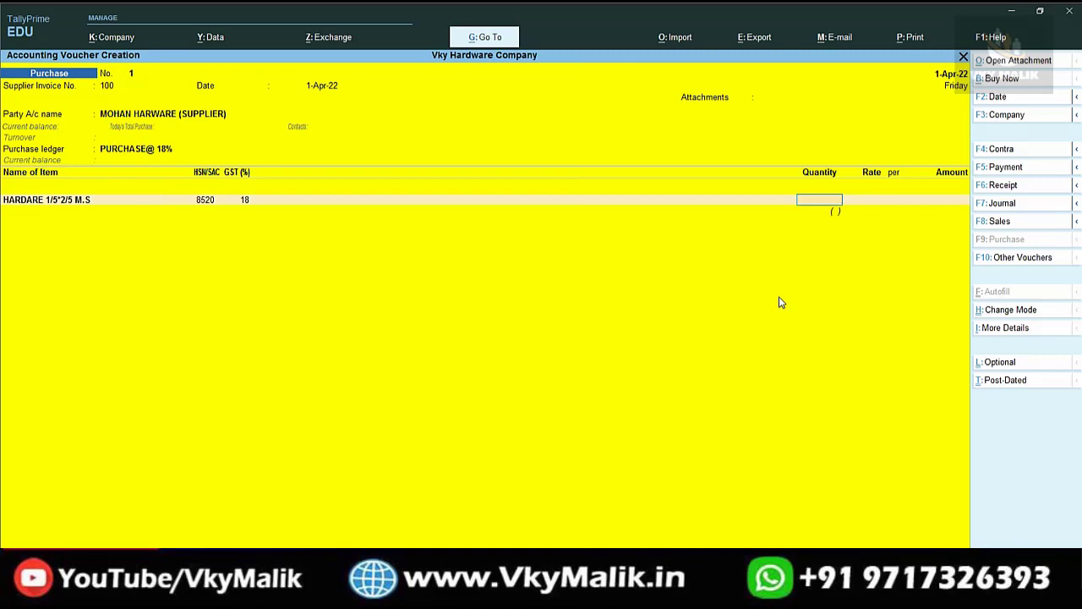
type("10")
key("Return")
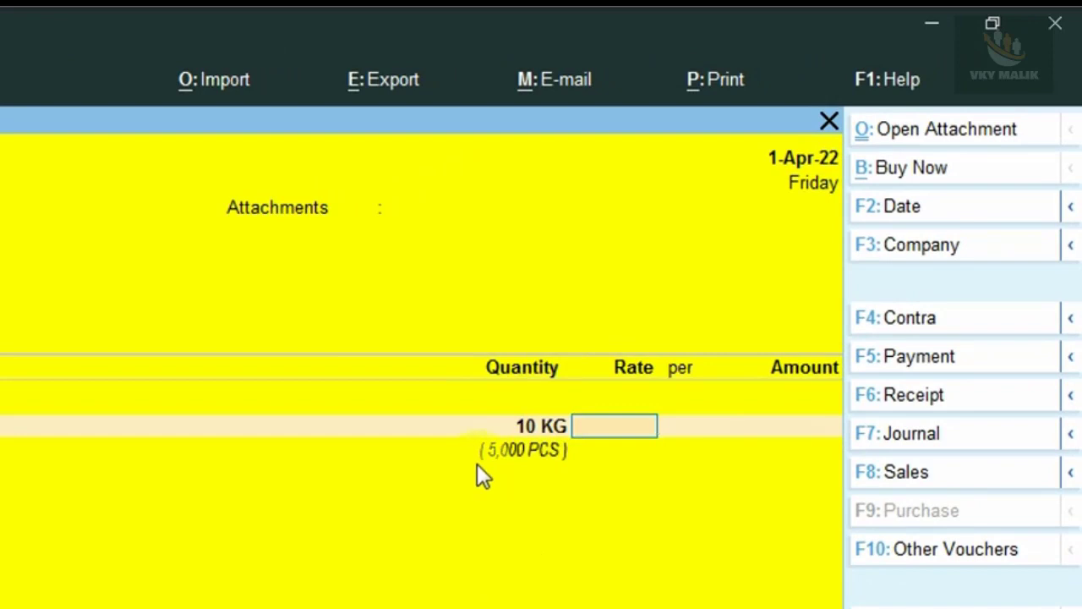
key("BackSpace")
type("1")
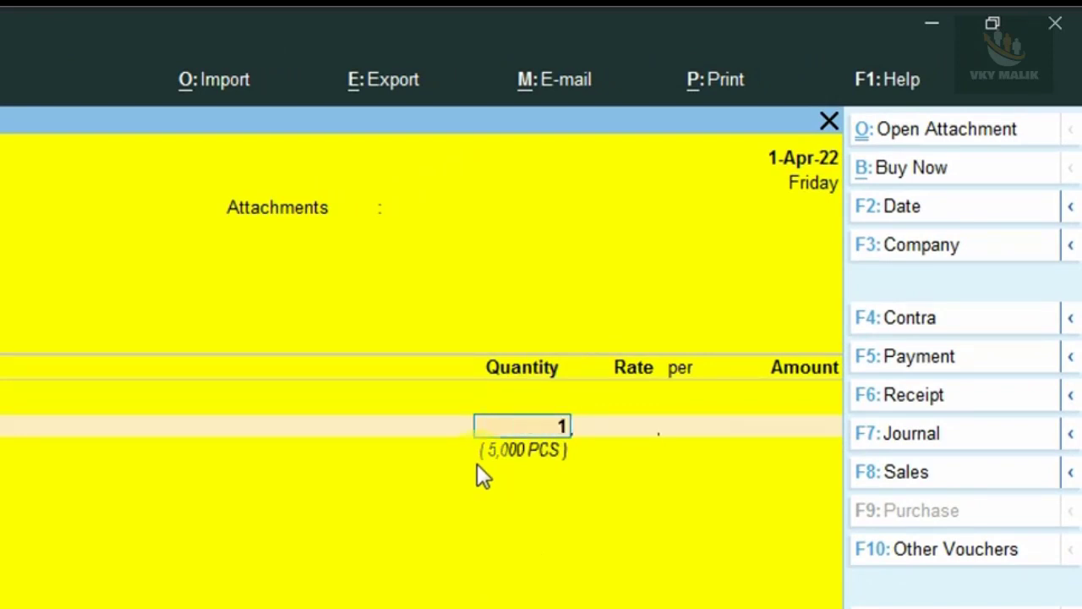
type("5")
key("Return")
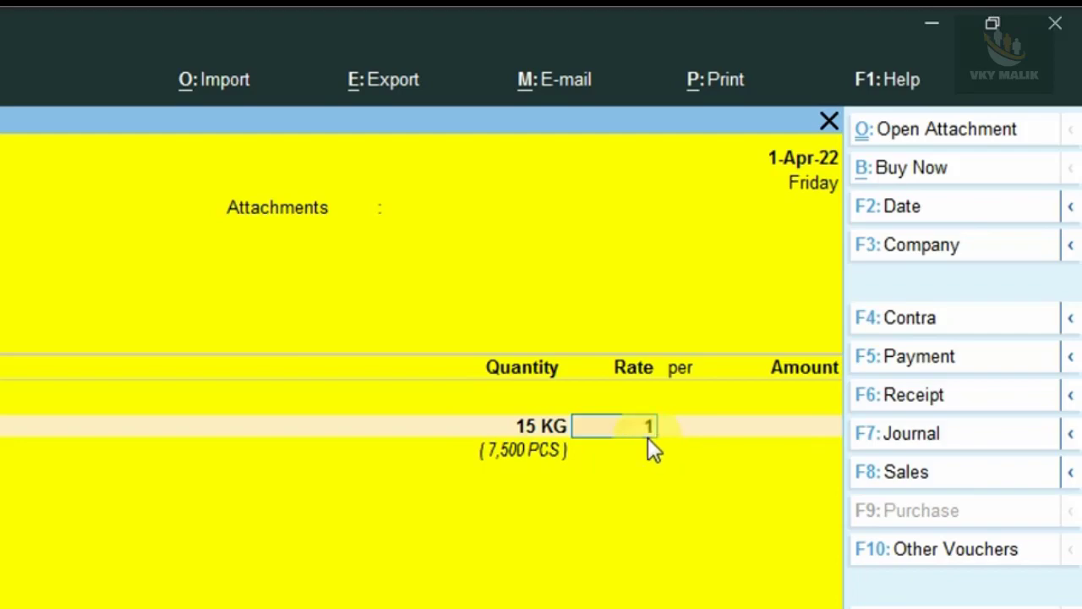
type("000")
key("Return")
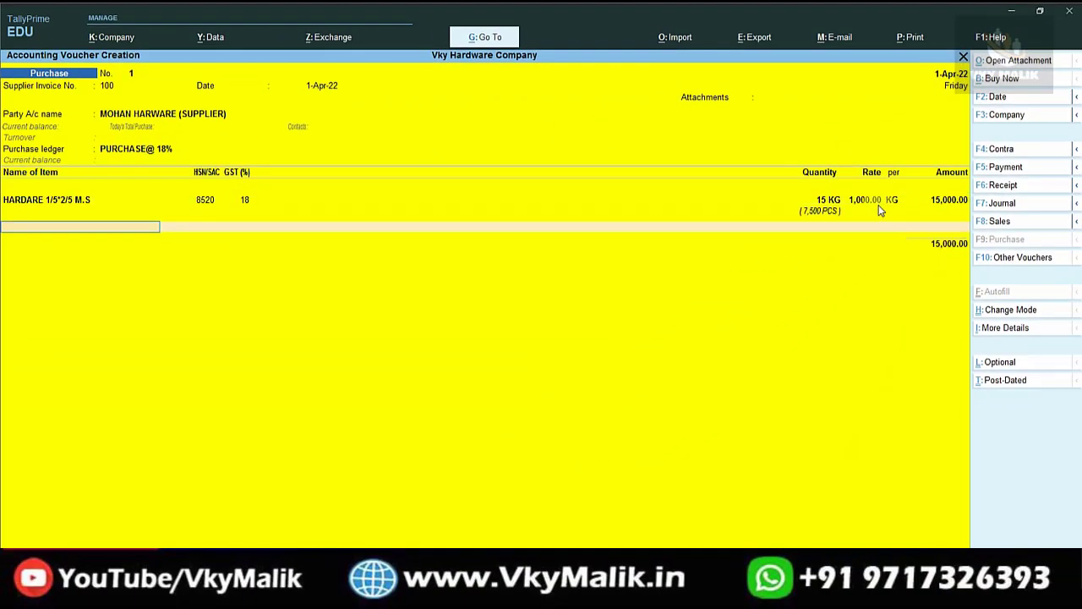
key("Down")
key("Down")
key("Down")
key("Down")
key("Down")
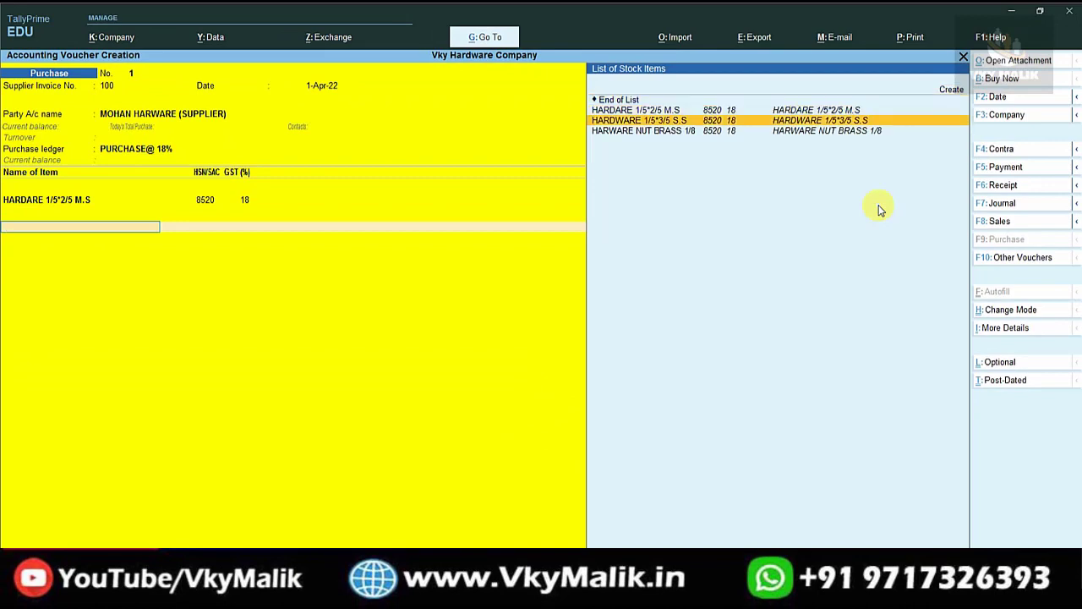
Add HARDWARE 1/5*3/5 S.S at 25 PKT and 500.00 per PKT, totalling 12,500.00.
key("Return")
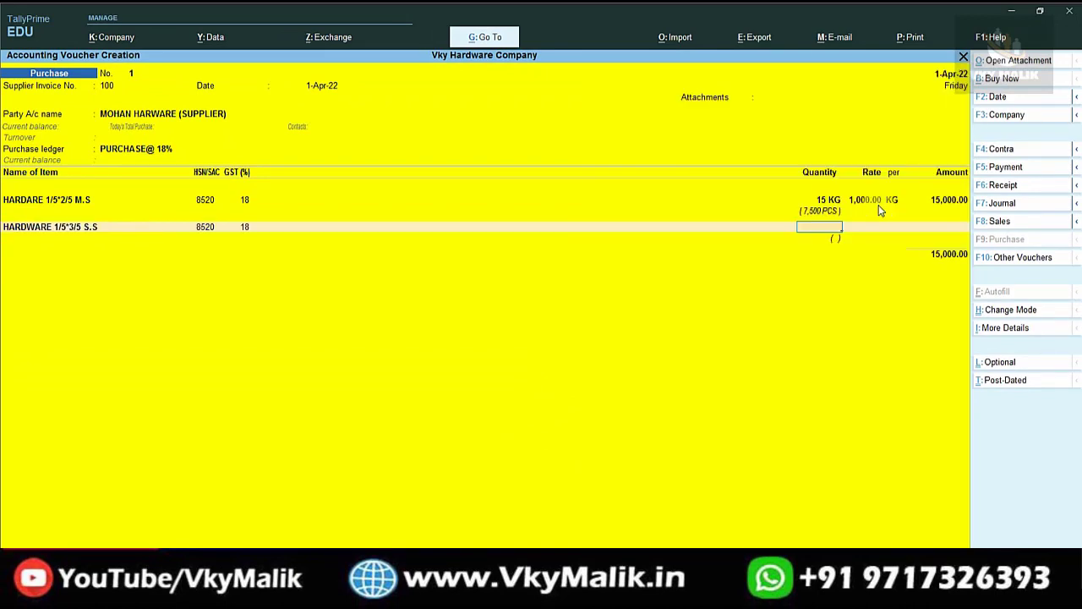
type("50")
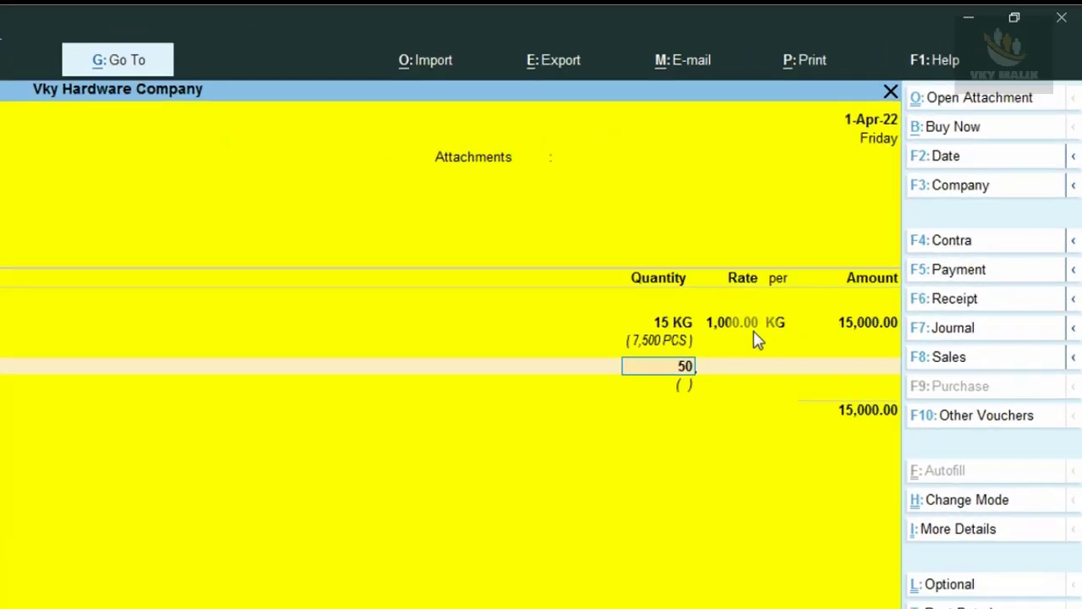
key("Return")
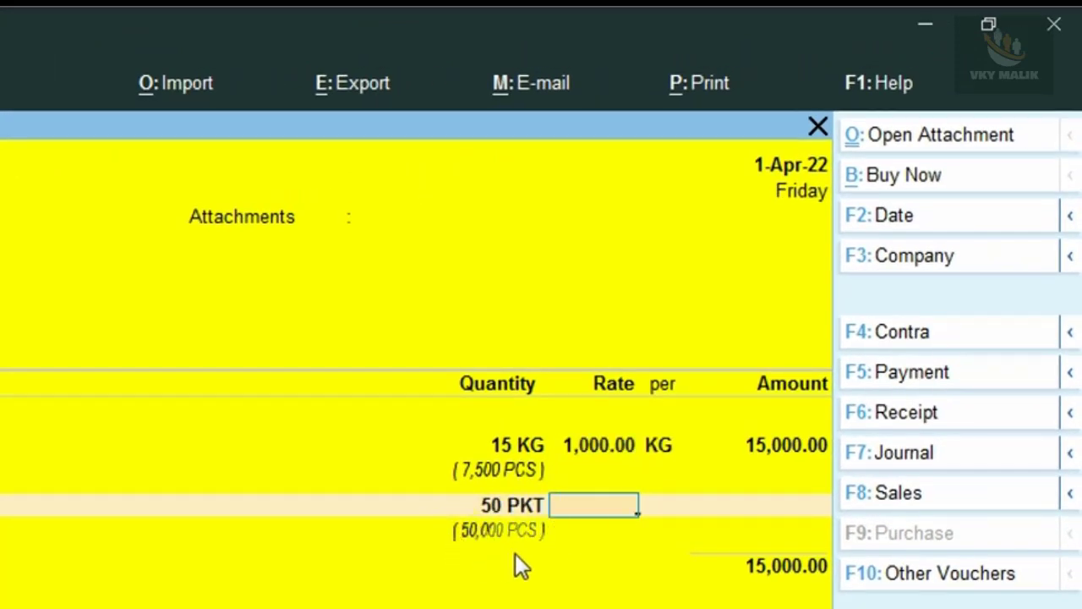
key("BackSpace")
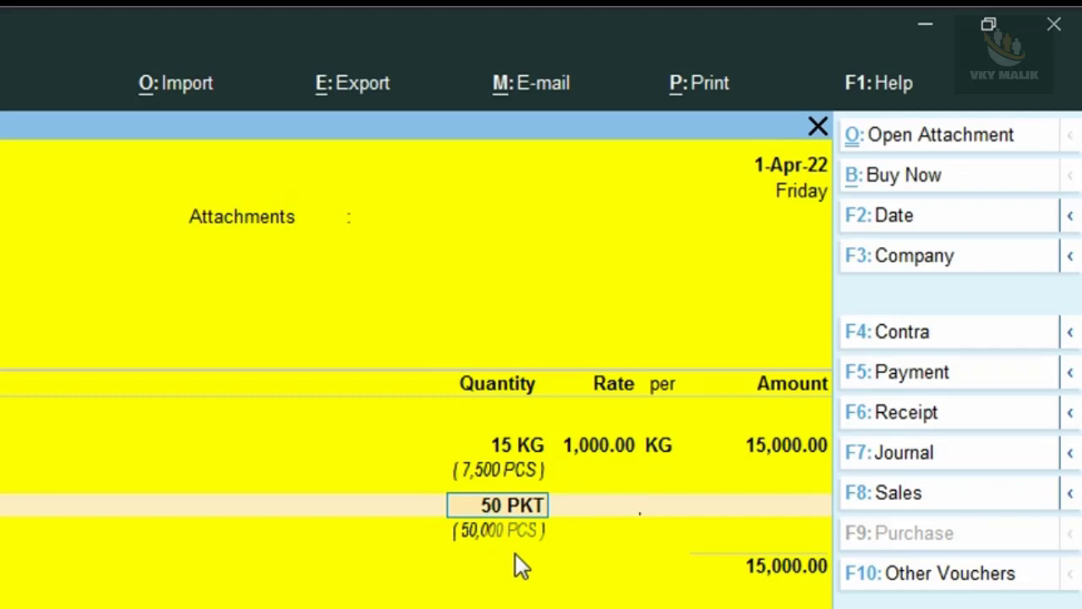
type("25")
key("Return")
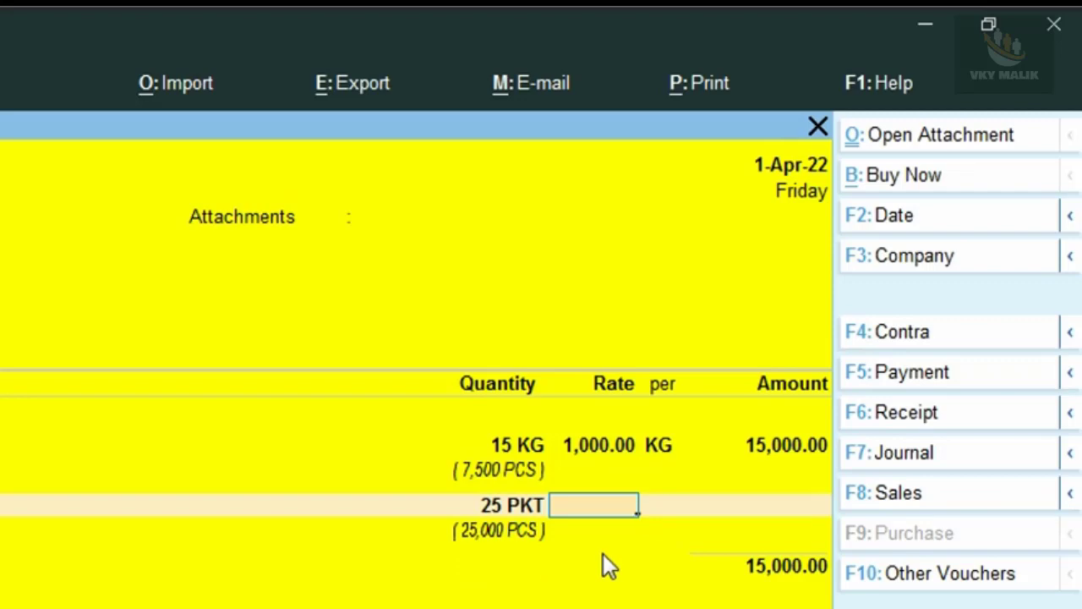
type("500")
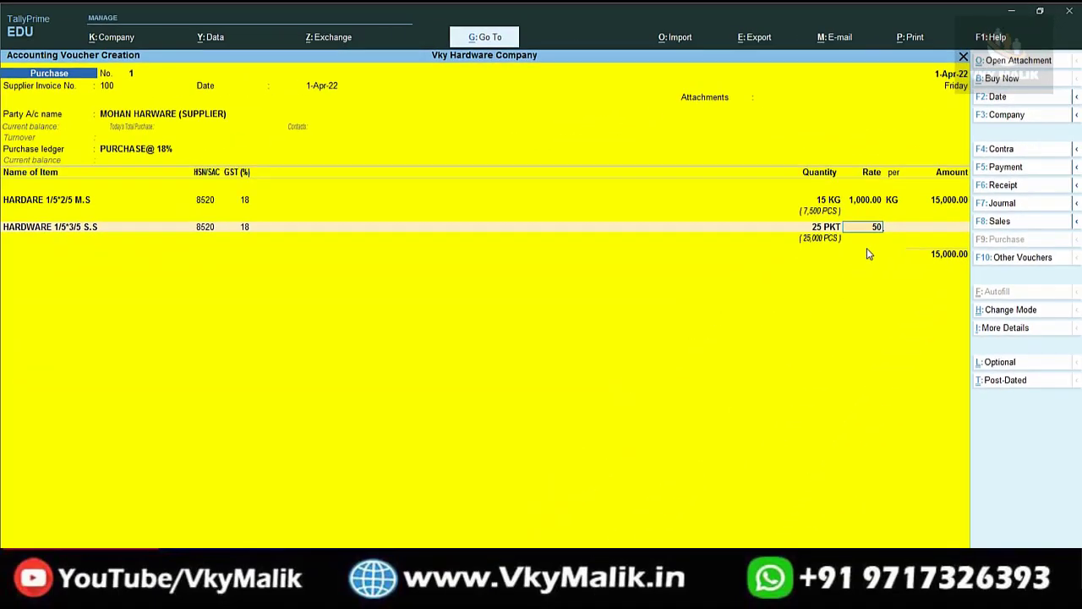
key("Return")
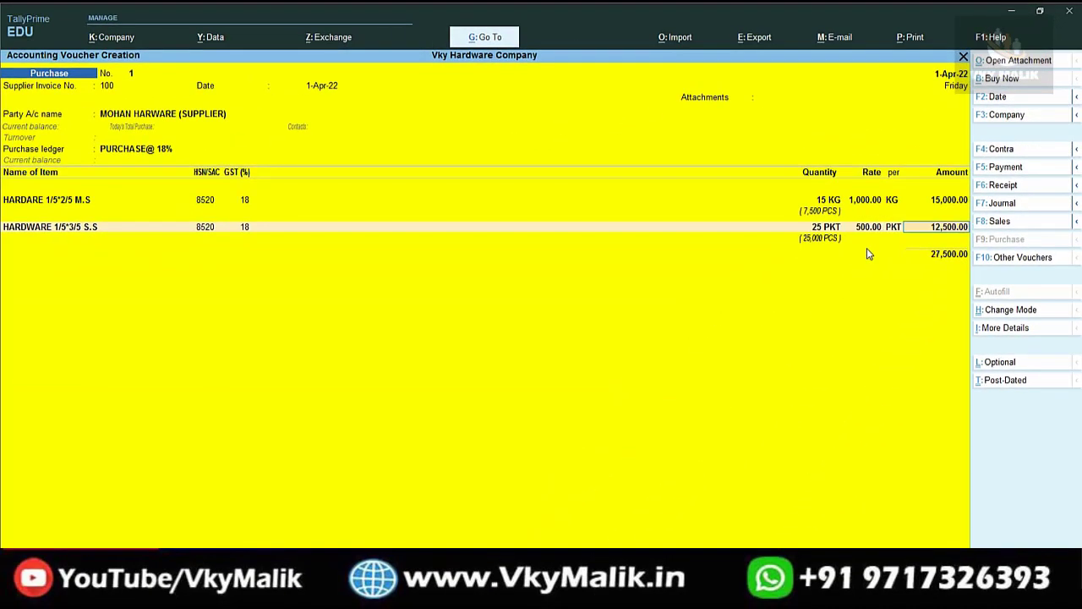
key("Return")
key("Down")
key("Down")
key("Down")
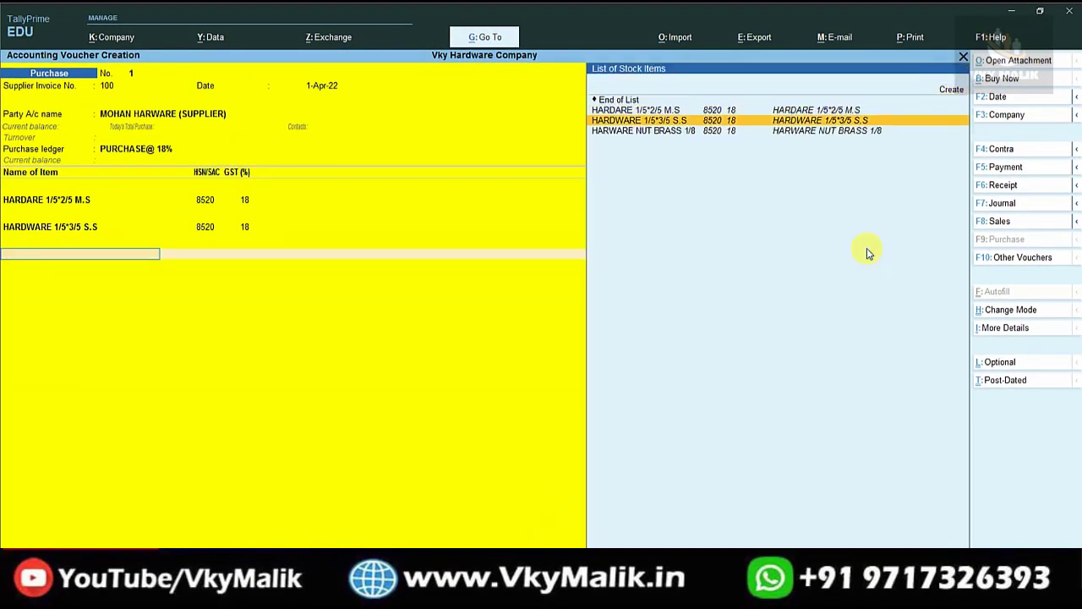
Add HARWARE NUT BRASS 1/8 at 50 KG and 350.00 per KG for 17,500.00.
key("Return")
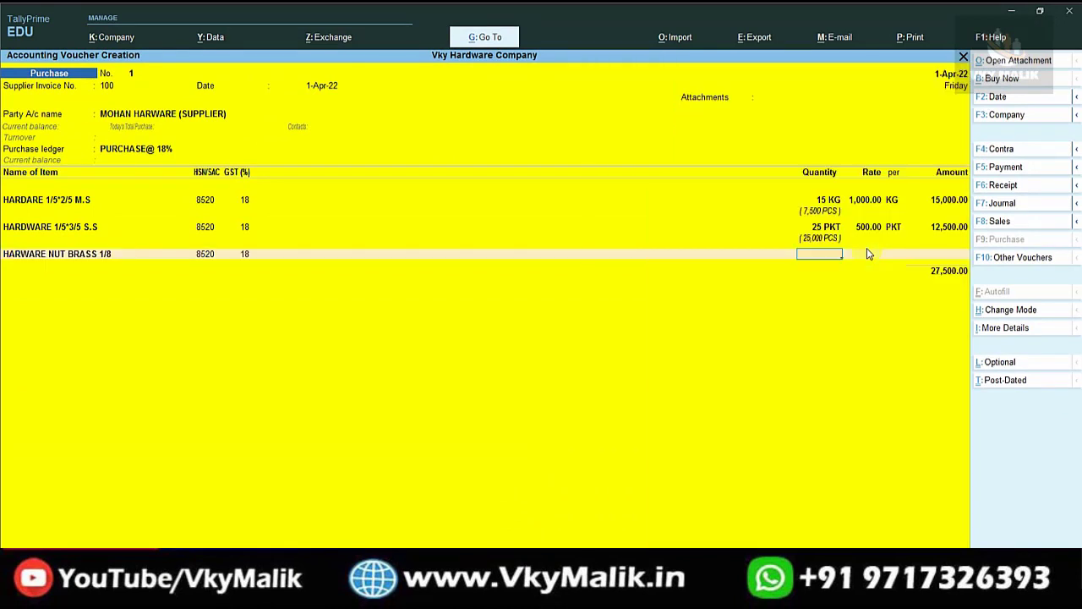
type("50")
key("Return")
type("350")
key("Return")
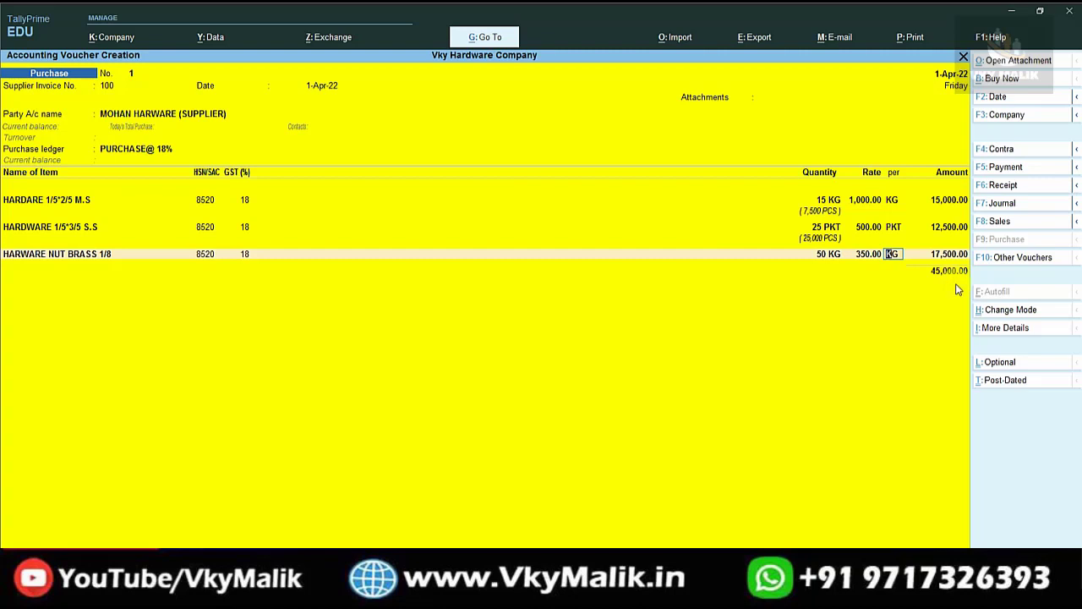
key("Return")
key("Return")
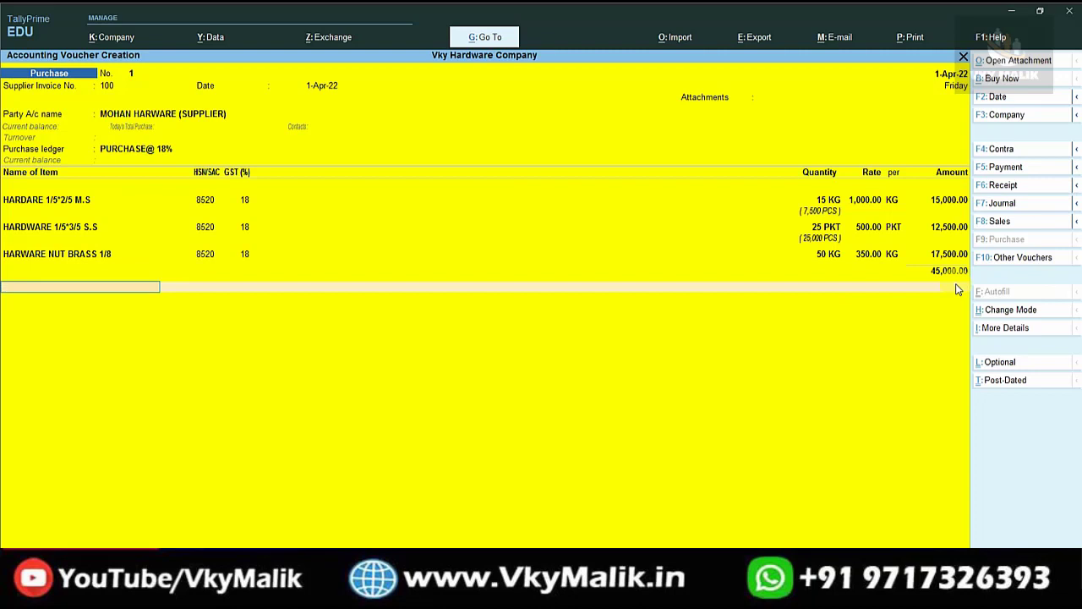
Create a CGST ledger under Duties & Taxes.
key("alt+c")
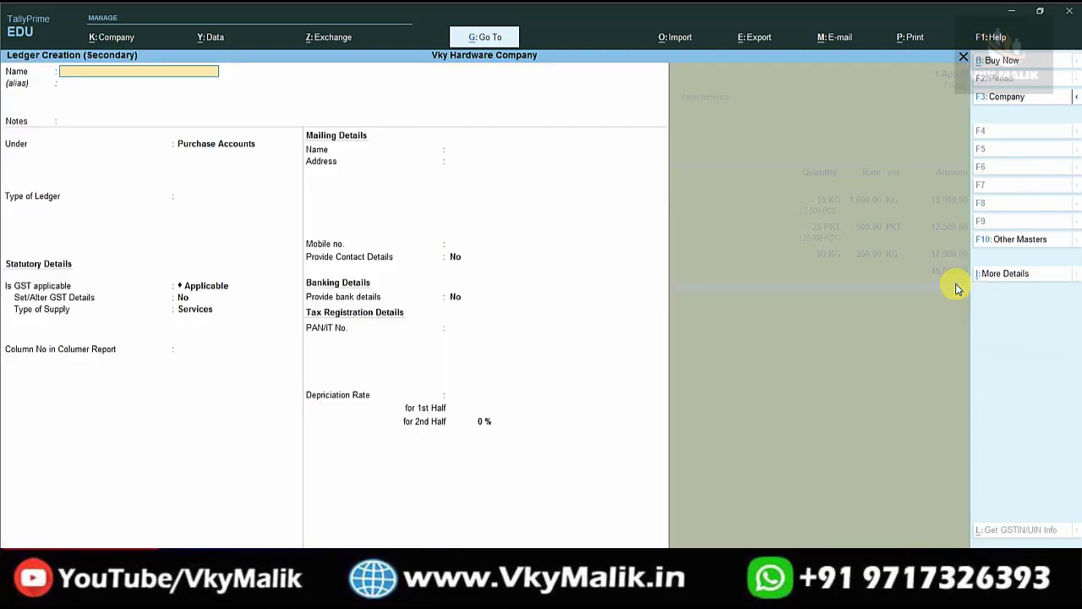
type("CGST")
key("Return")
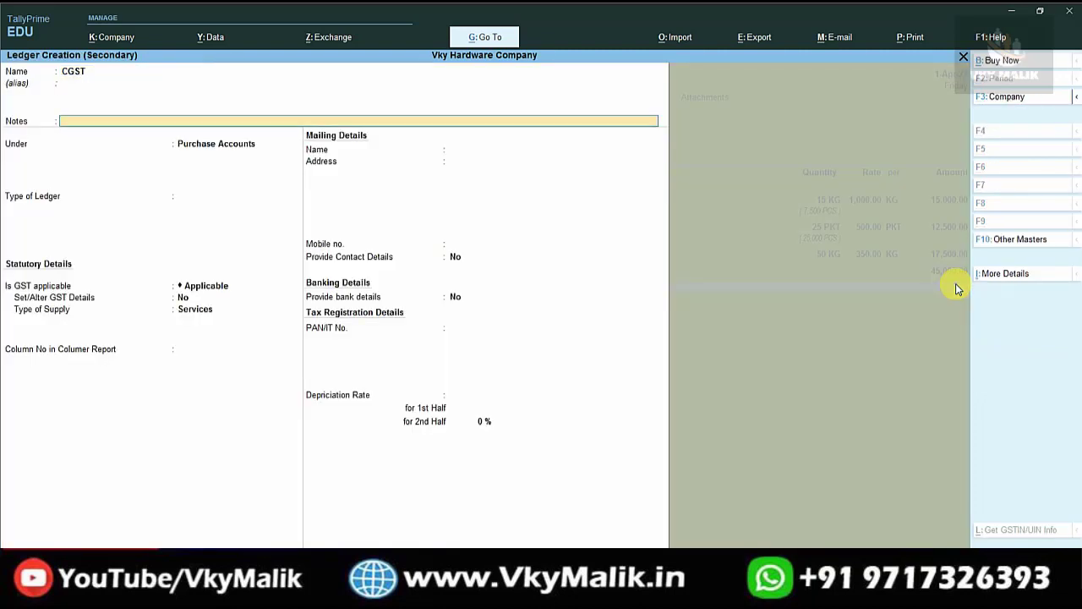
key("Return")
type("du")
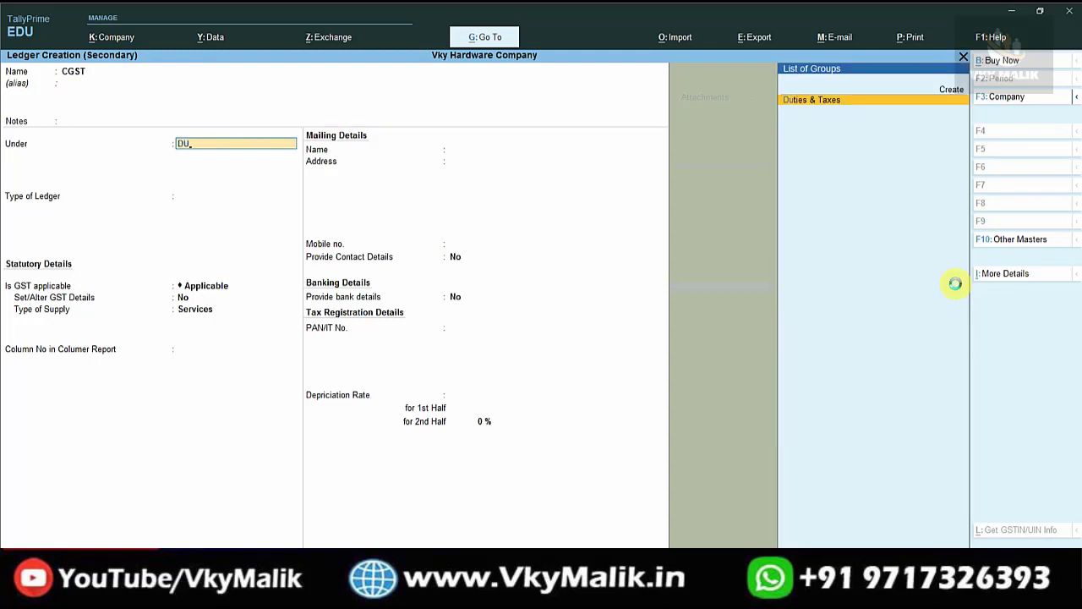
key("Return")
Set CGST's duty type to GST with Central Tax and save it into the voucher.
key("BackSpace")
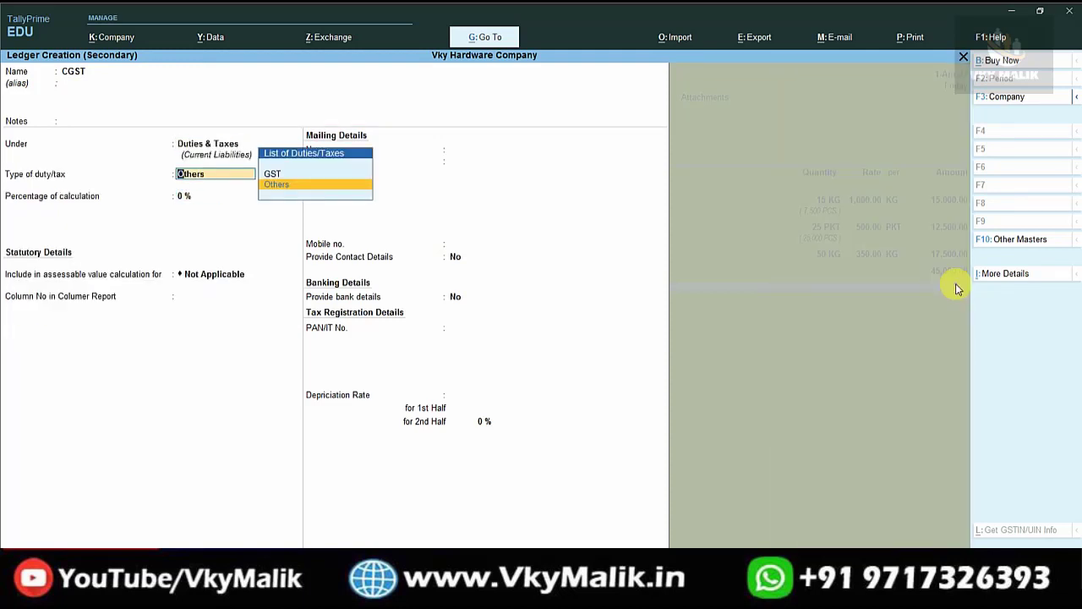
key("Up")
key("Return")
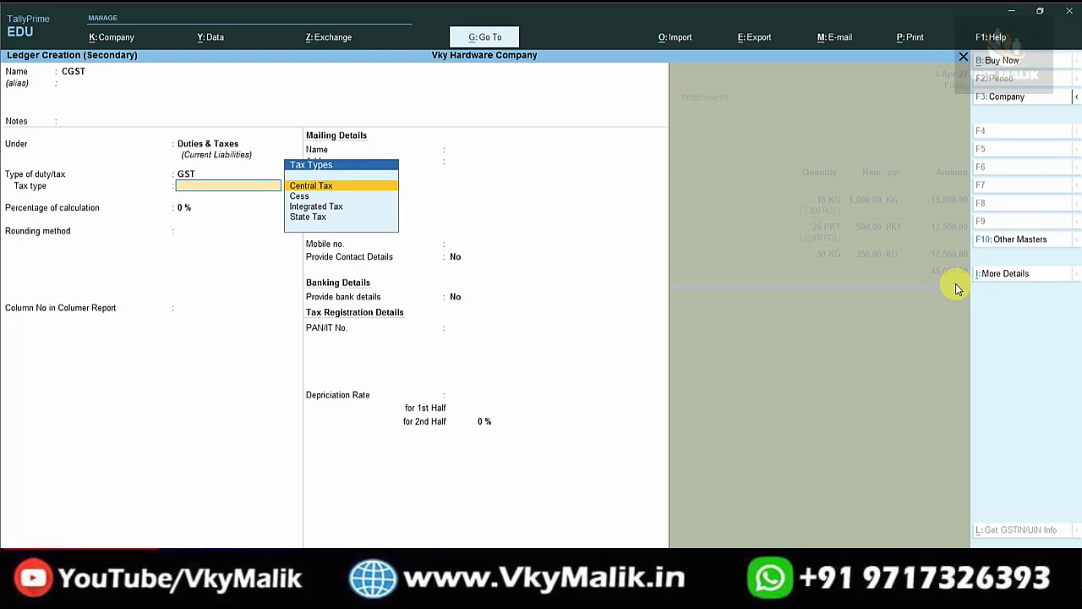
type("CEN")
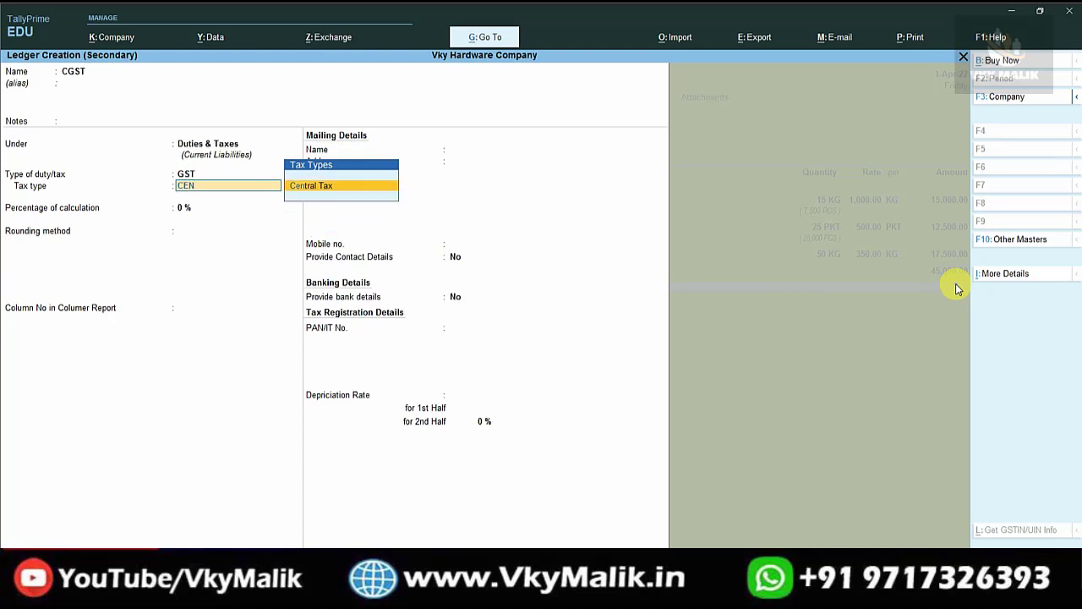
key("Return")
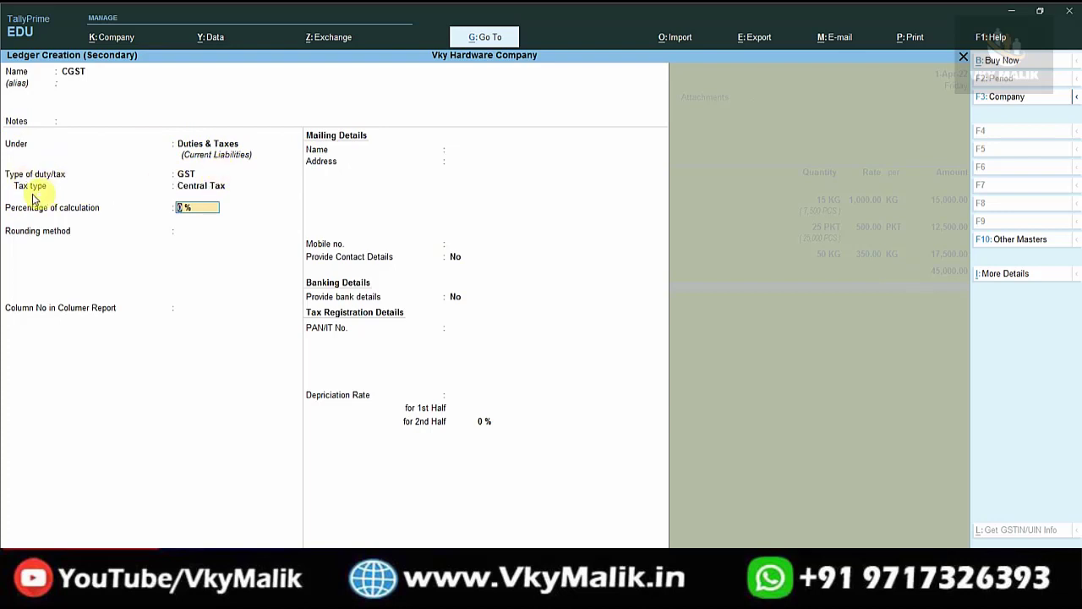
key("ctrl")
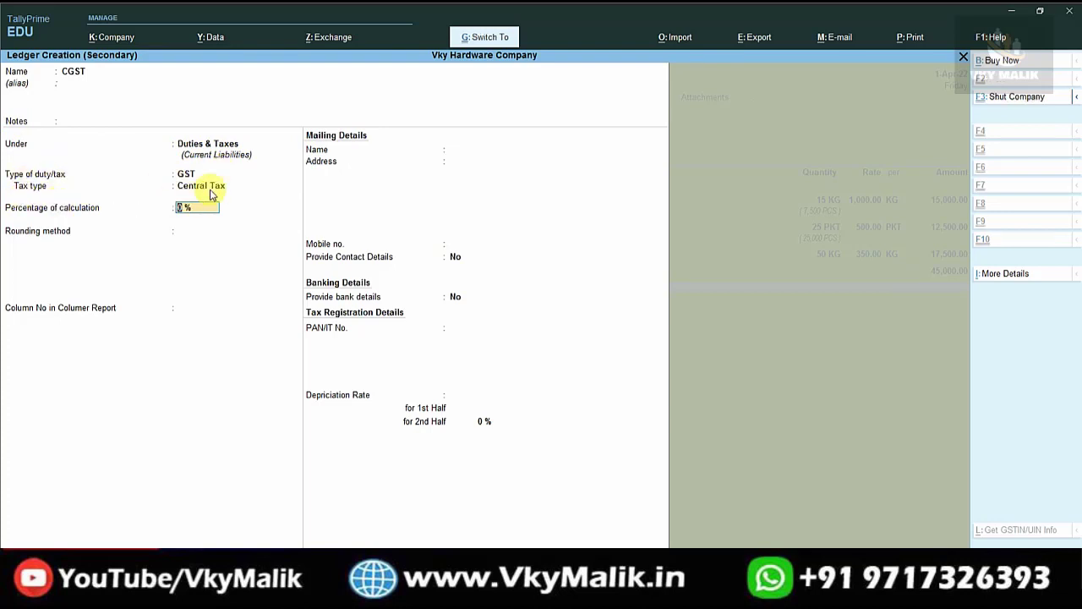
key("ctrl+a")
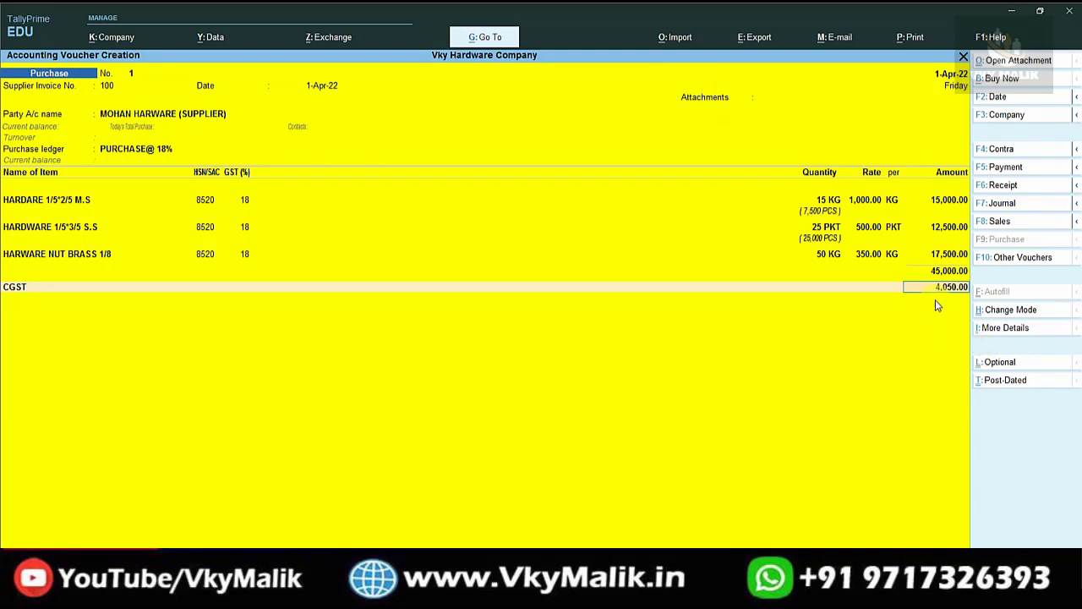
Accept the 4,050.00 CGST amount and create an SGST ledger under Duties & Taxes.
key("Return")
key("alt+c")
type("SGST")
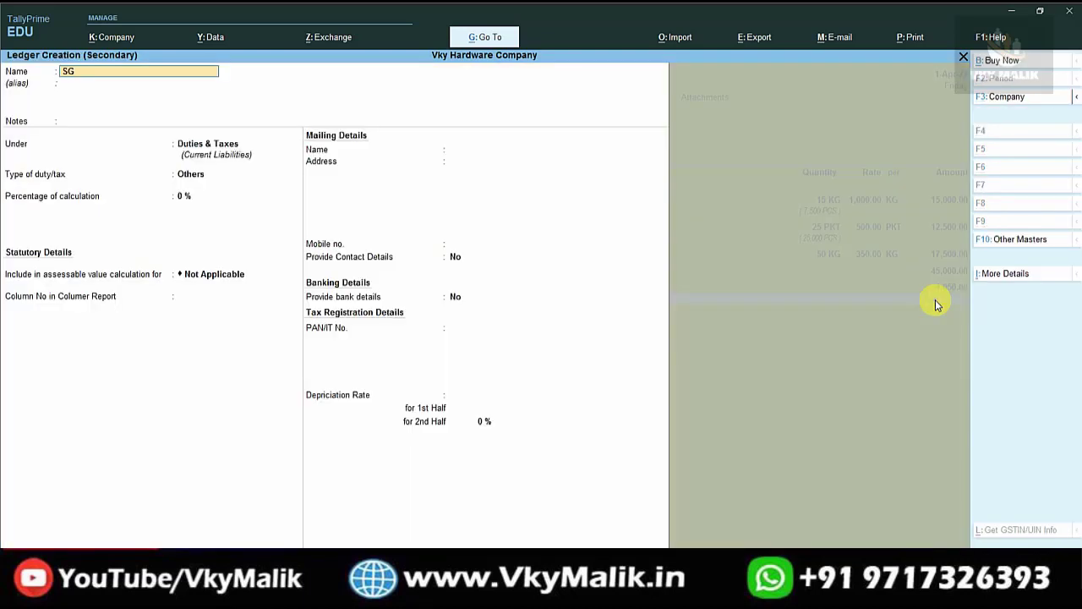
key("Return")
key("Return")
key("Return")
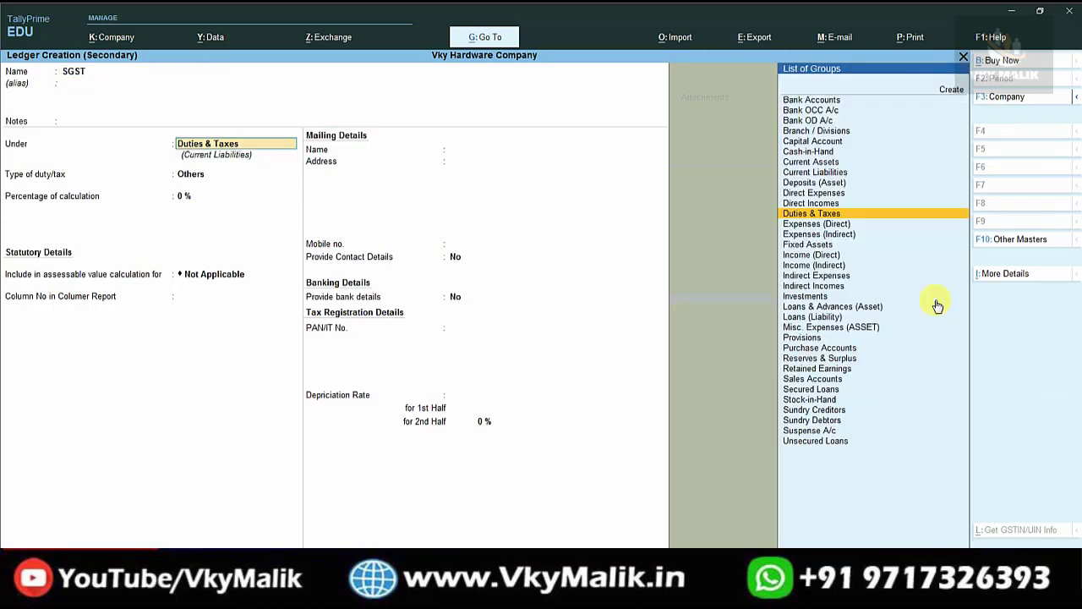
type("Du")
key("Return")
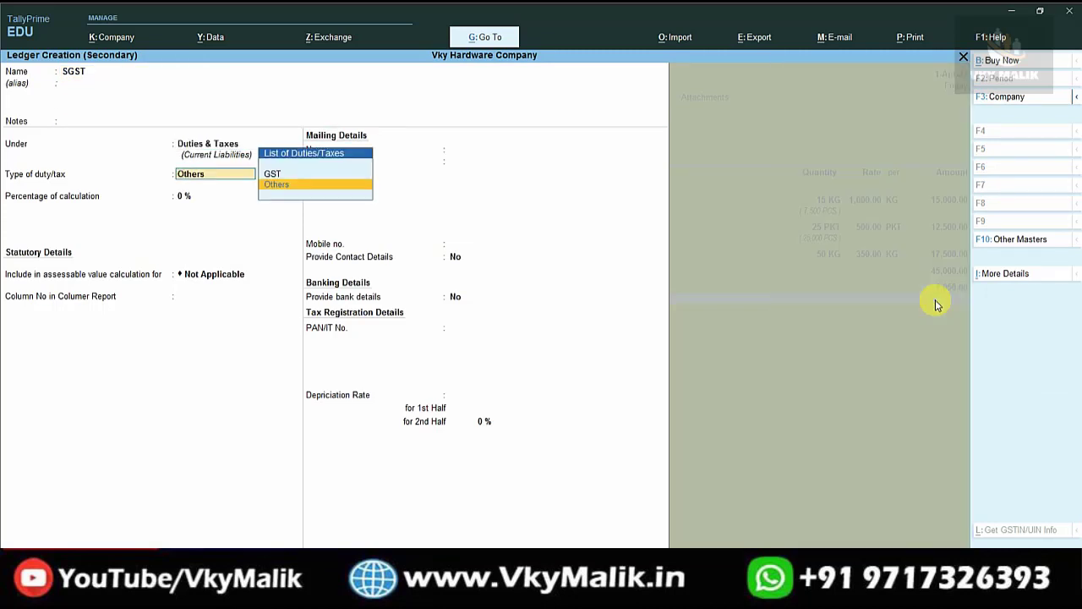
type("G")
Set SGST as GST State Tax, save the ledger, and save purchase voucher 1.
key("Return")
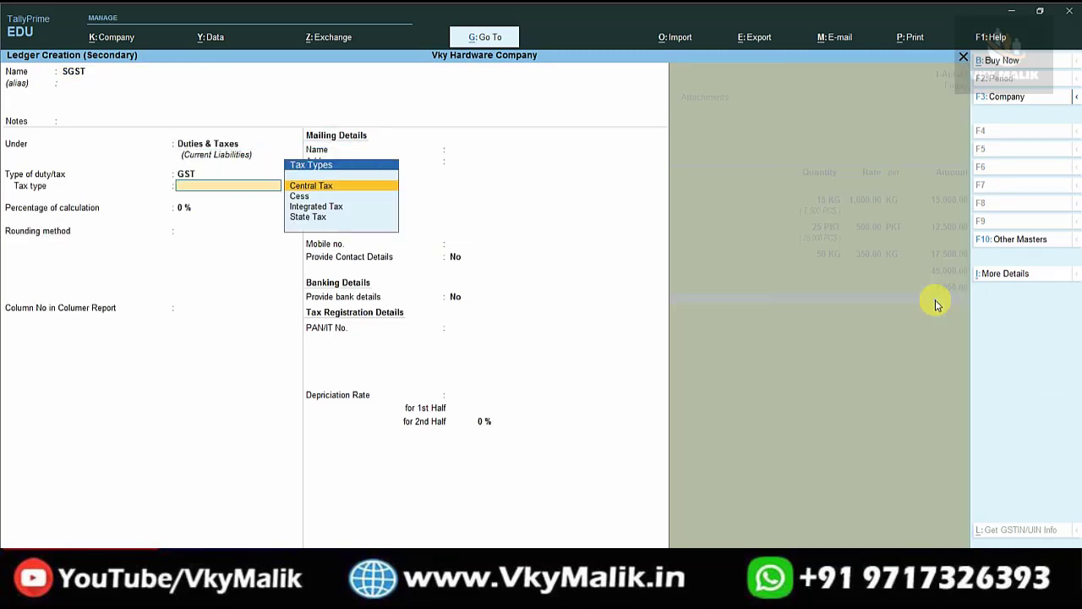
type("S")
key("Return")
key("ctrl+a")
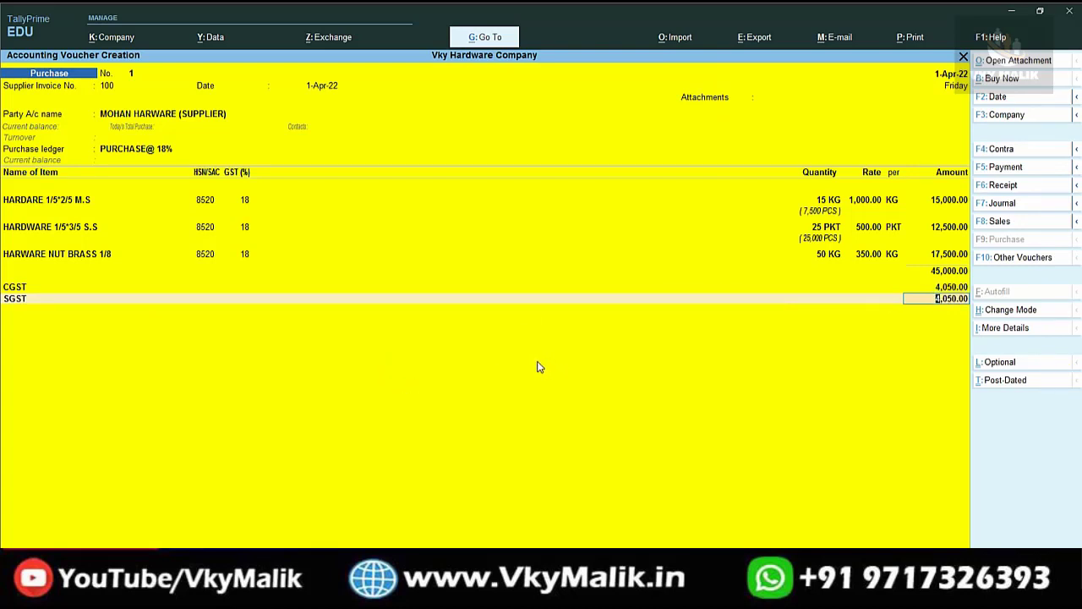
key("ctrl+a")
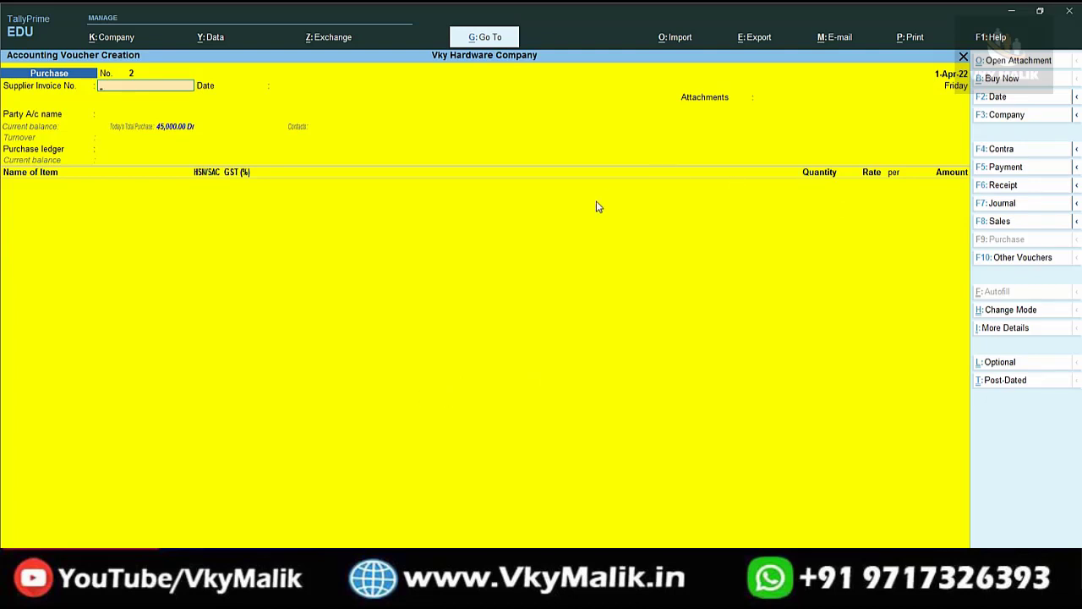
left_click(486, 38)
type("G")
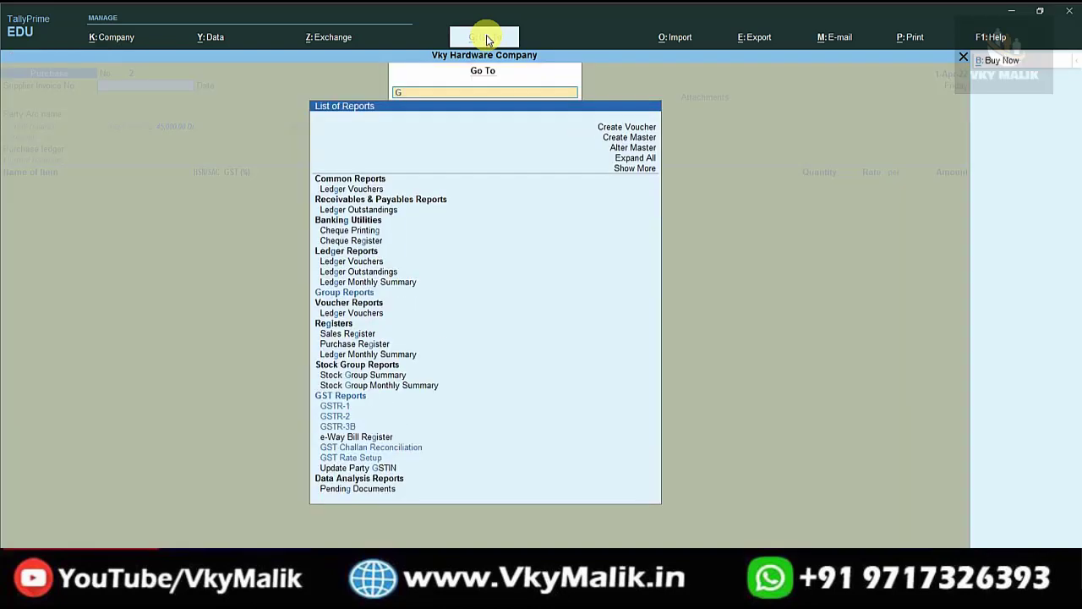
type("ST")
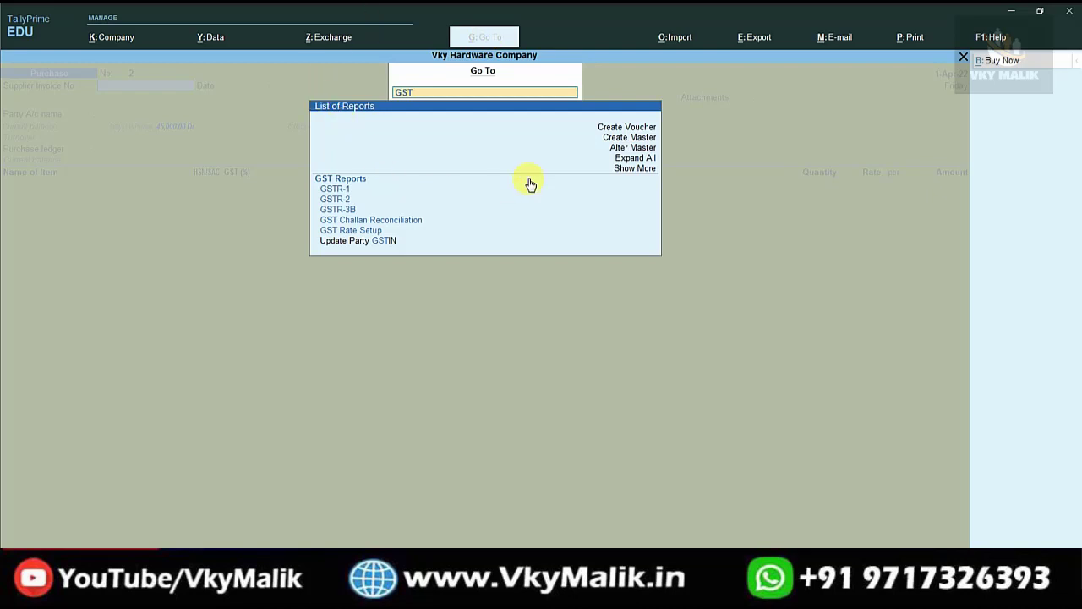
key("Down")
key("Down")
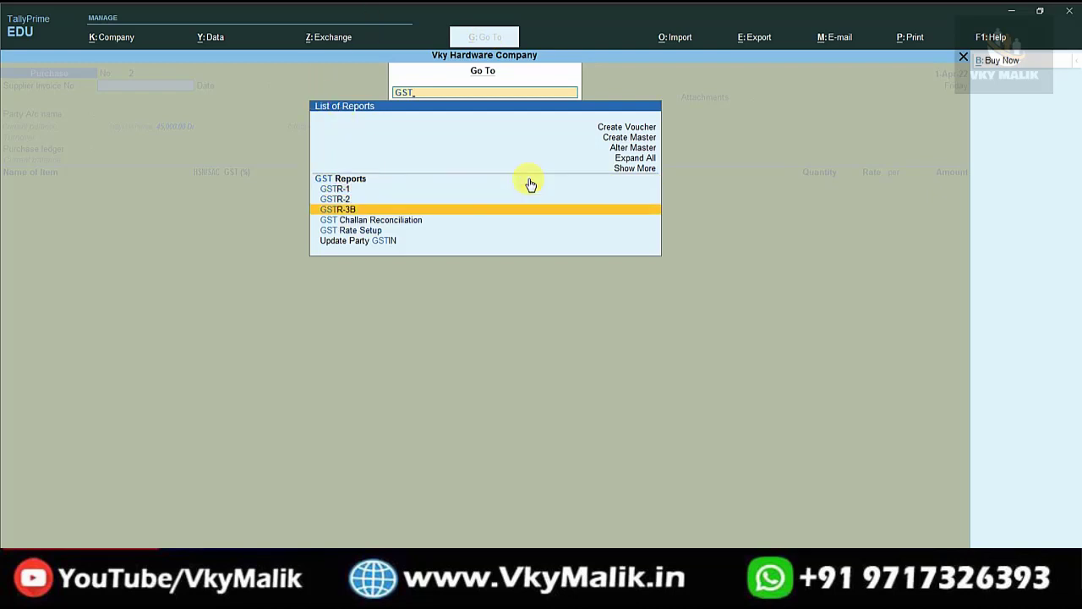
key("Up")
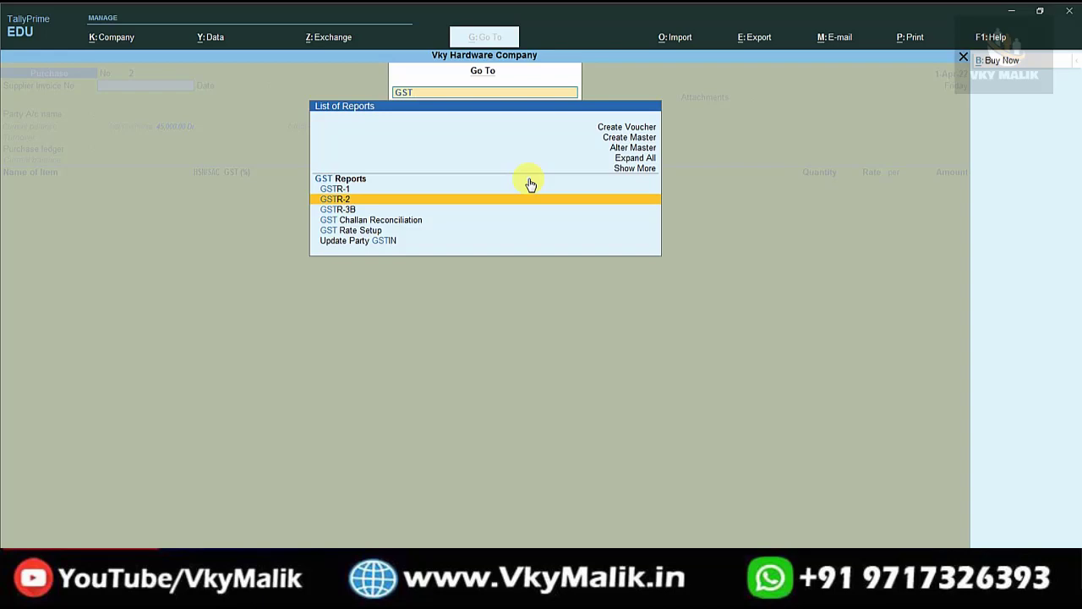
key("Return")
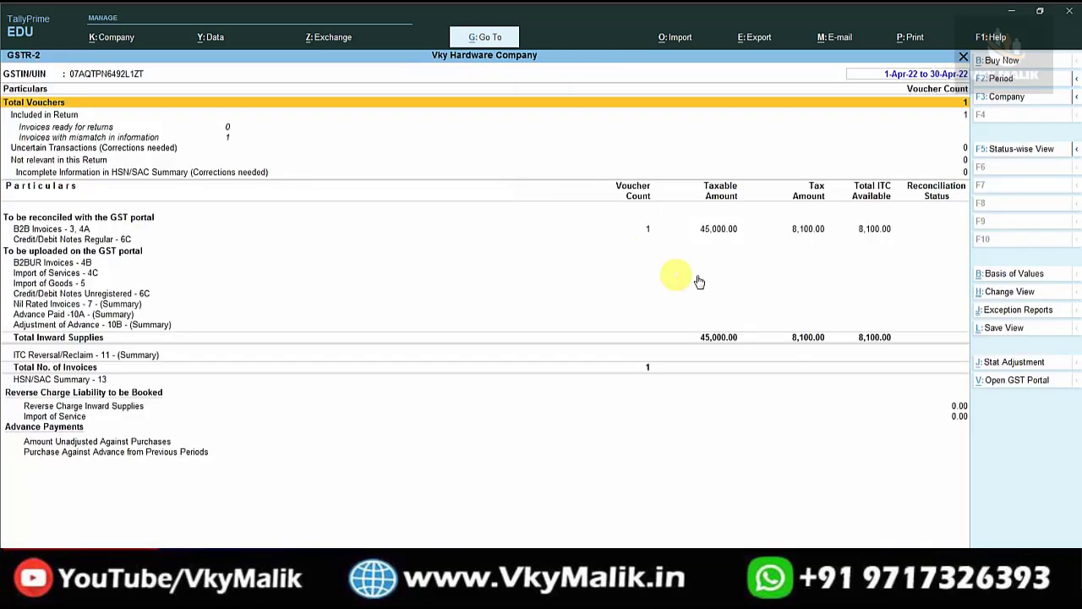
left_click(649, 229)
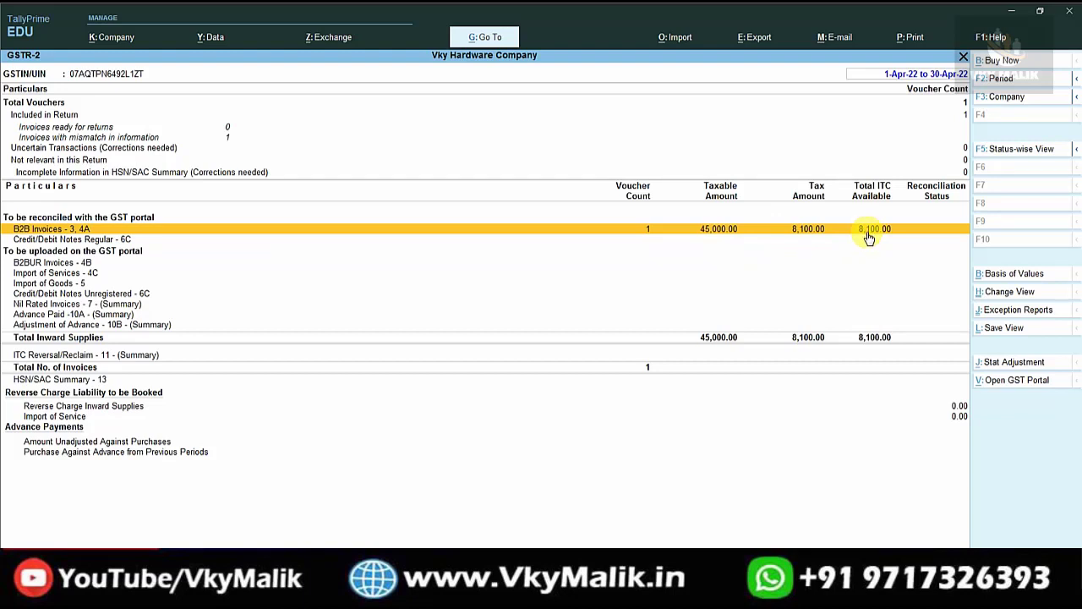
key("Escape")
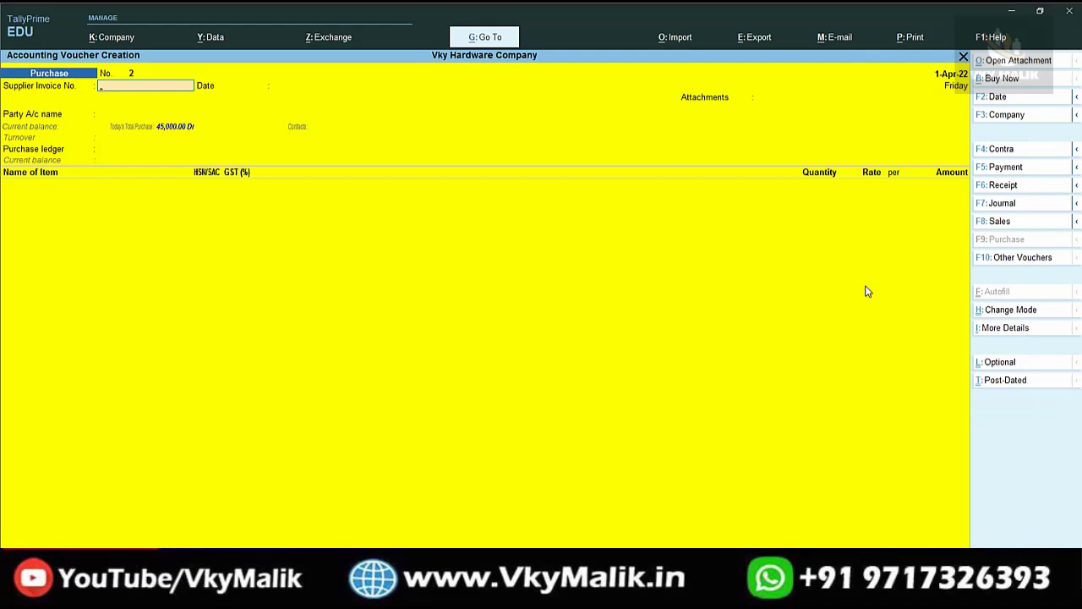
Open GSTR-3B, check the 8,100.00 Eligible ITC row, and return to Gateway of Tally.
key("alt+g")
type("GST")
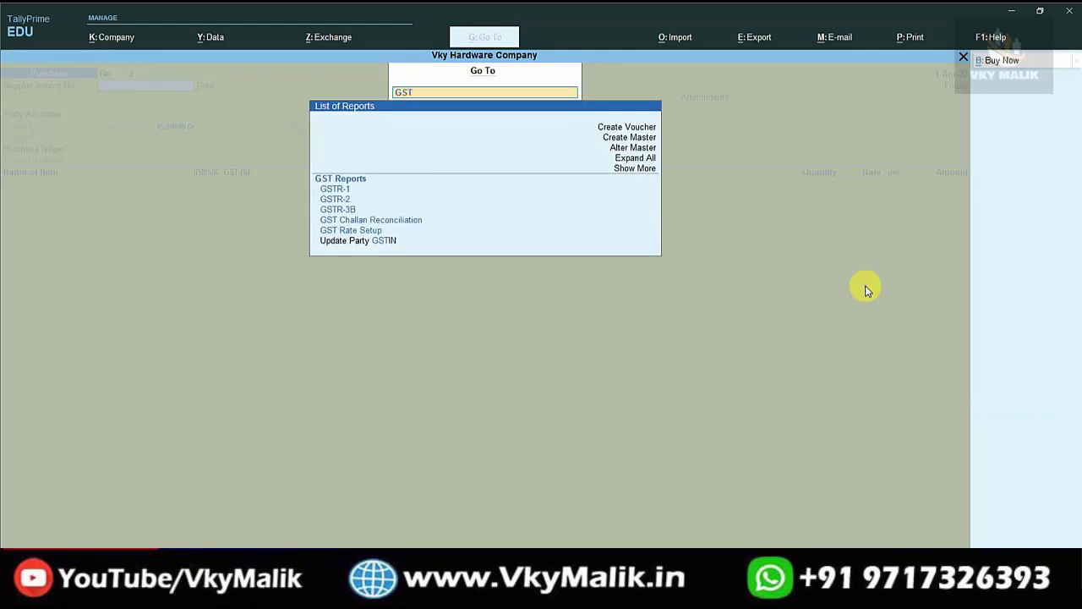
key("Down")
key("Down")
key("Down")
key("Down")
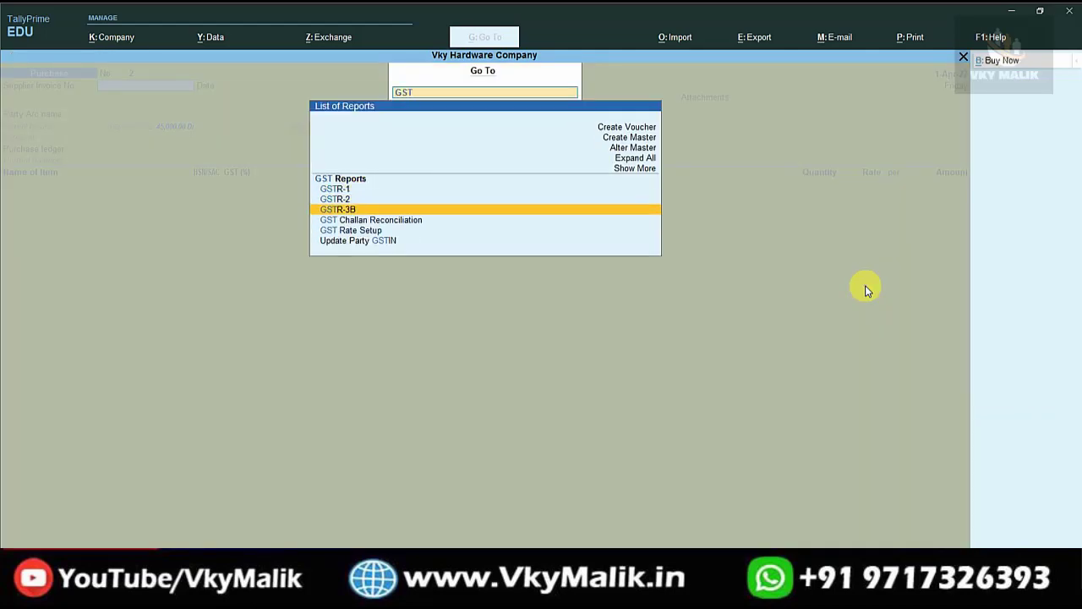
key("Return")
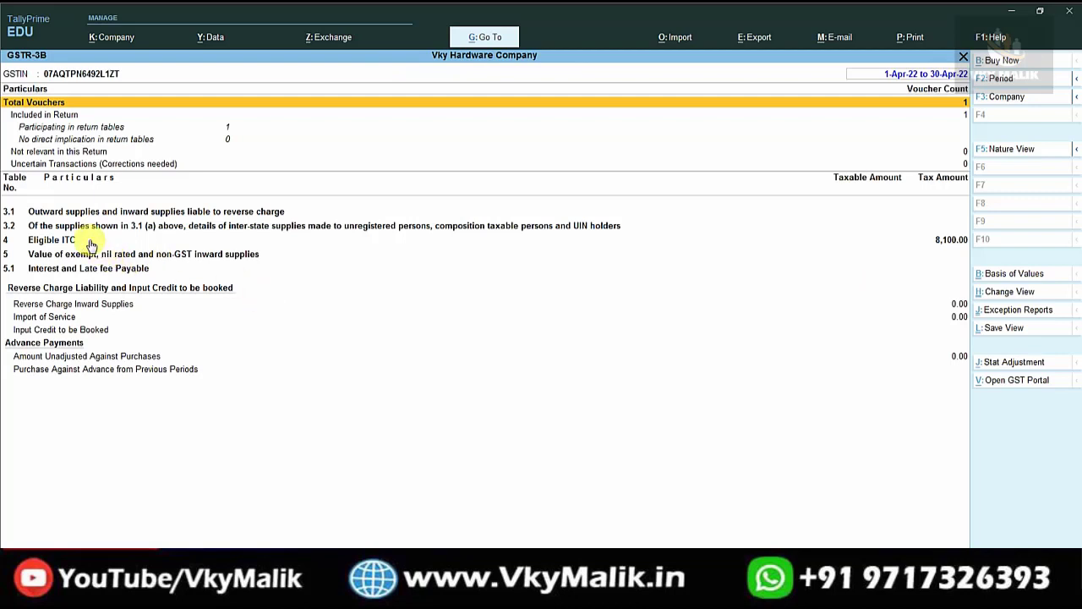
left_click(91, 243)
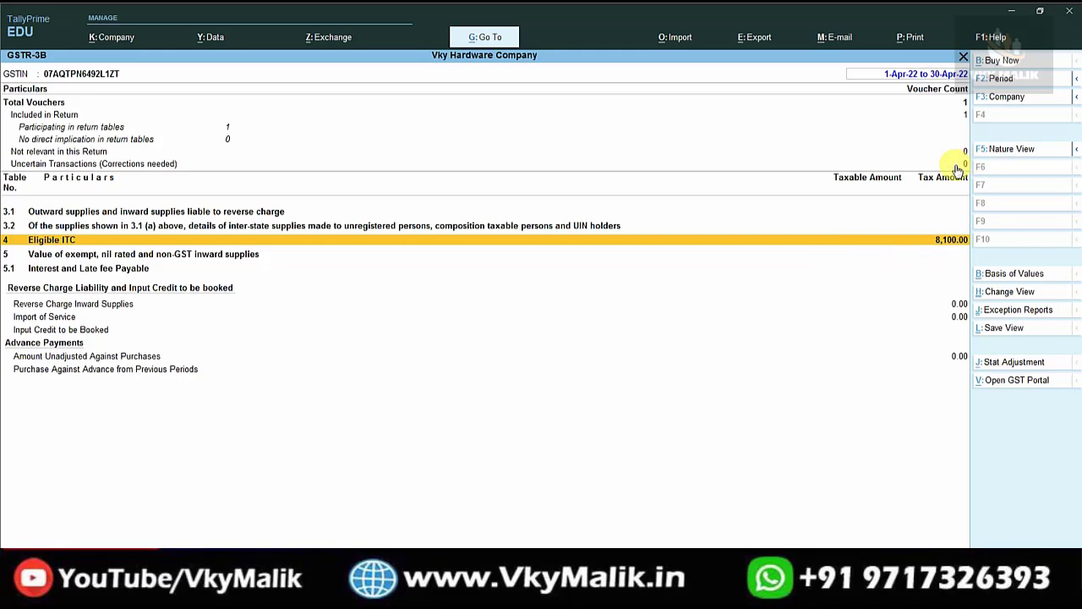
key("Escape")
key("Escape")
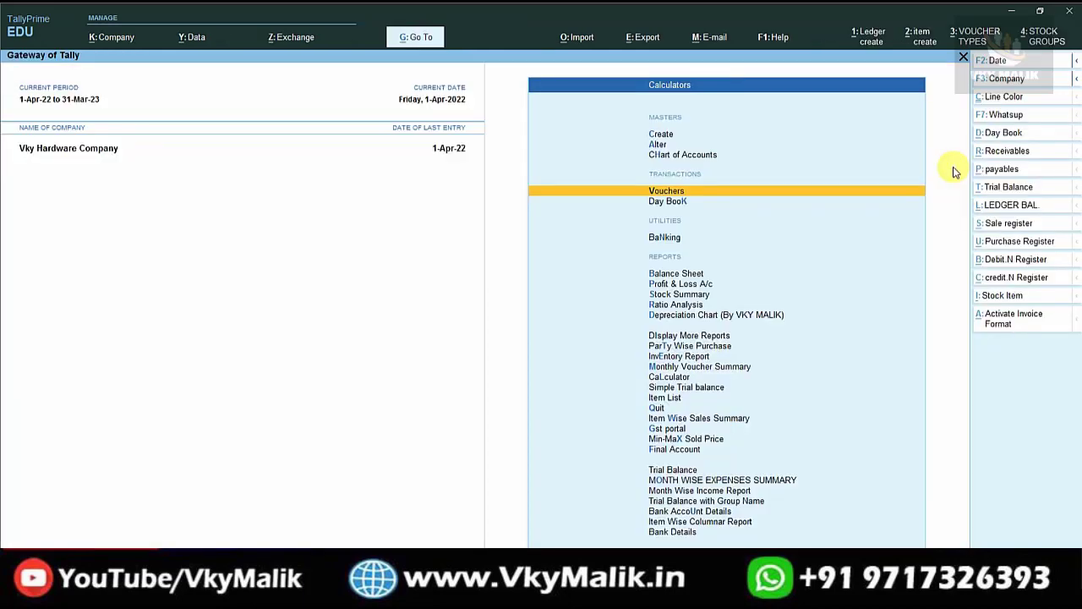
key("Down")
key("Down")
key("Down")
key("Down")
key("Down")
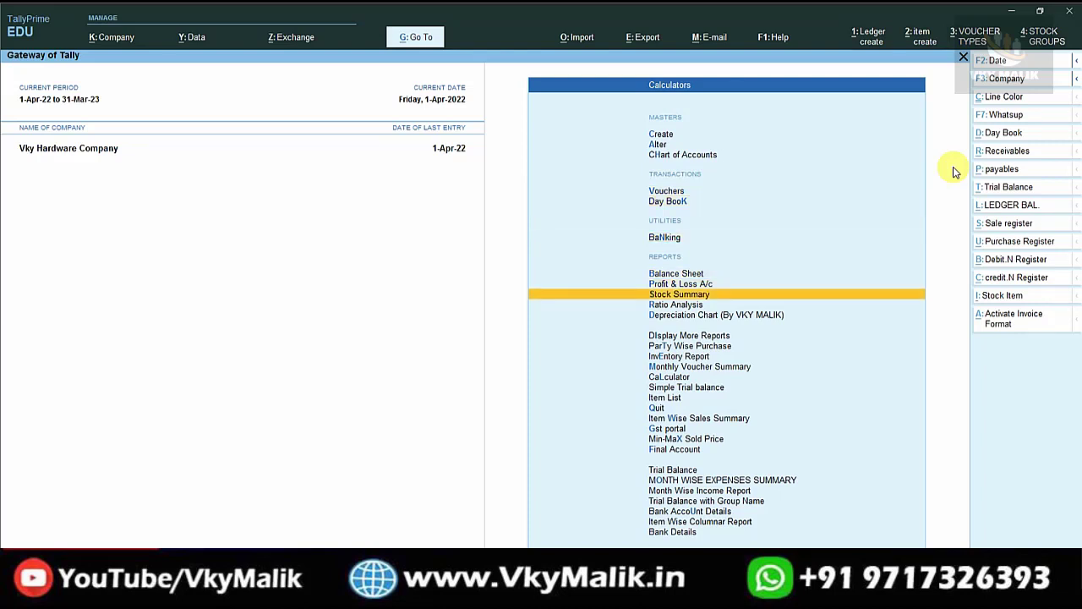
key("Return")
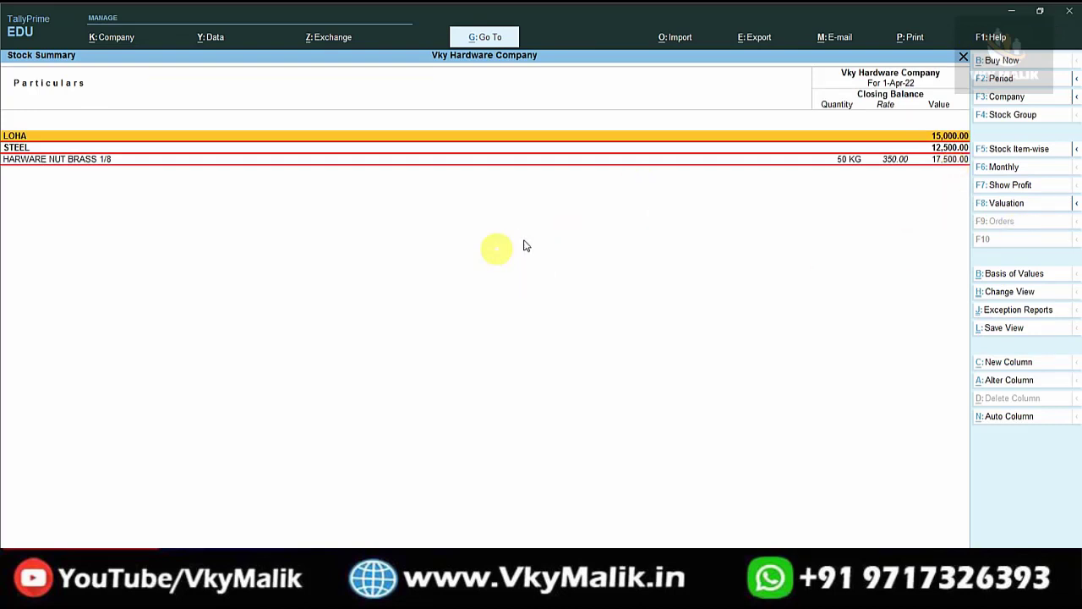
key("alt")
key("alt+F5")
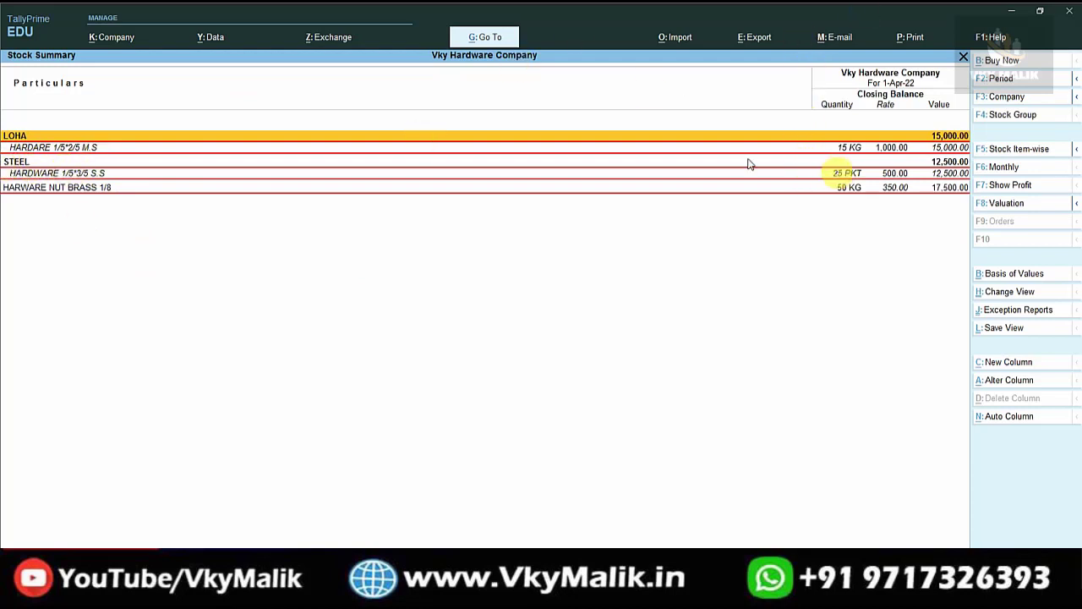
left_click(20, 150)
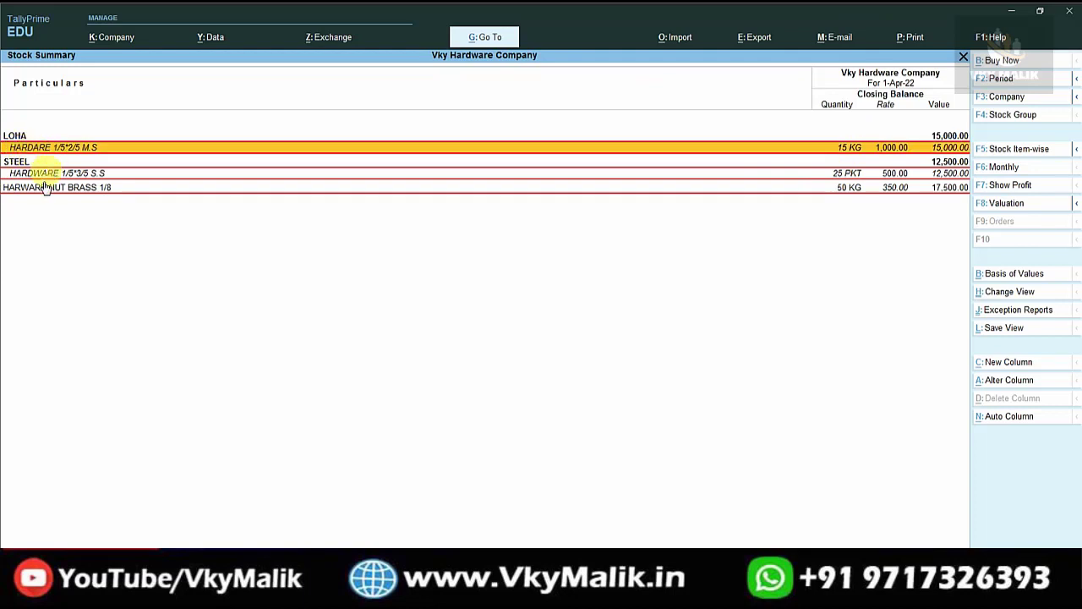
left_click(17, 163)
left_click(36, 174)
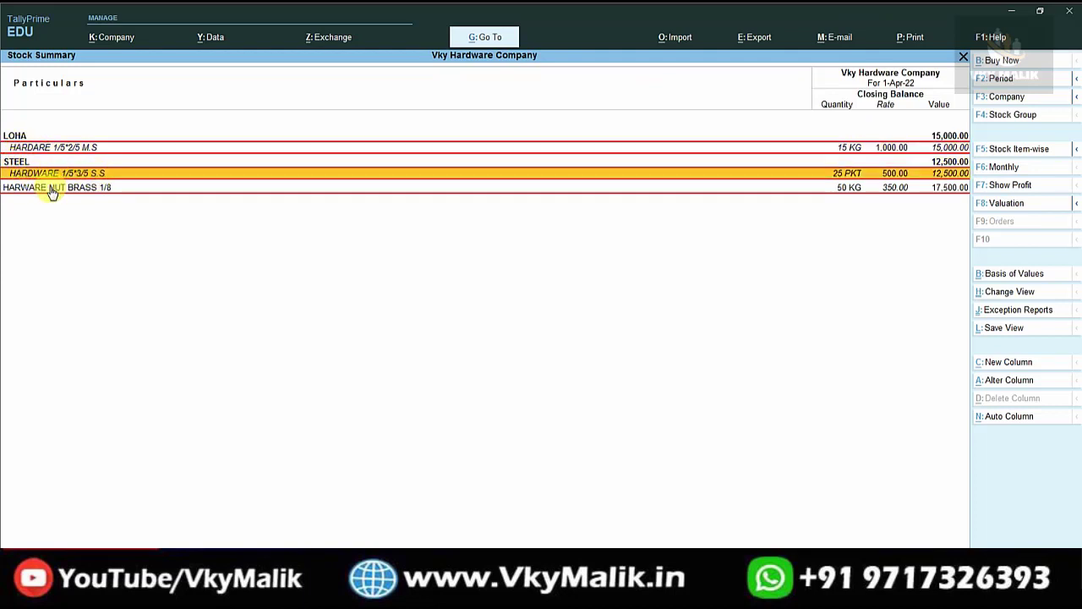
left_click(51, 188)
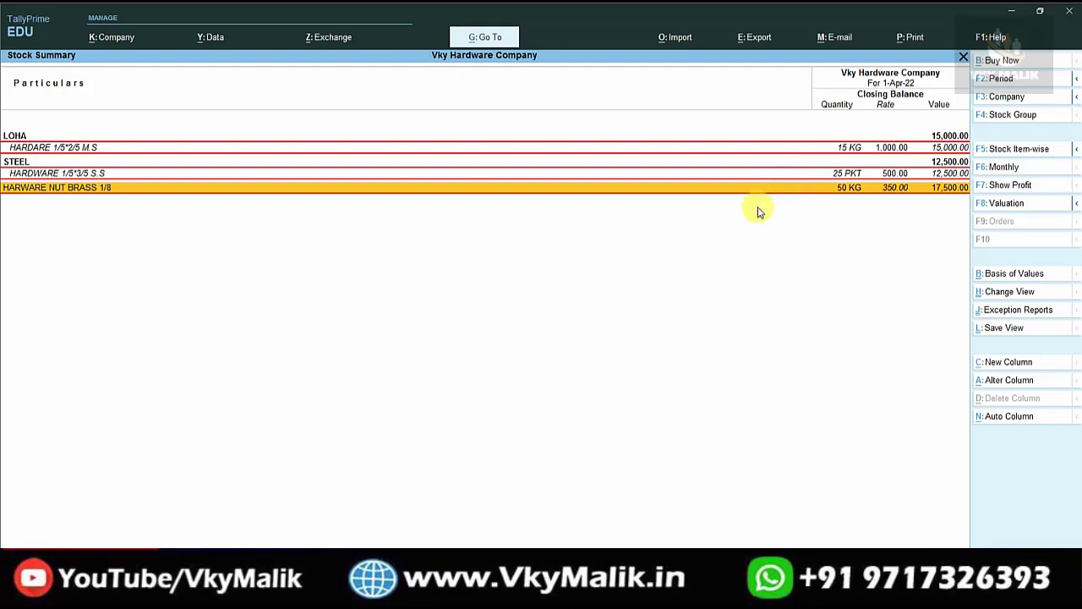
key("Escape")
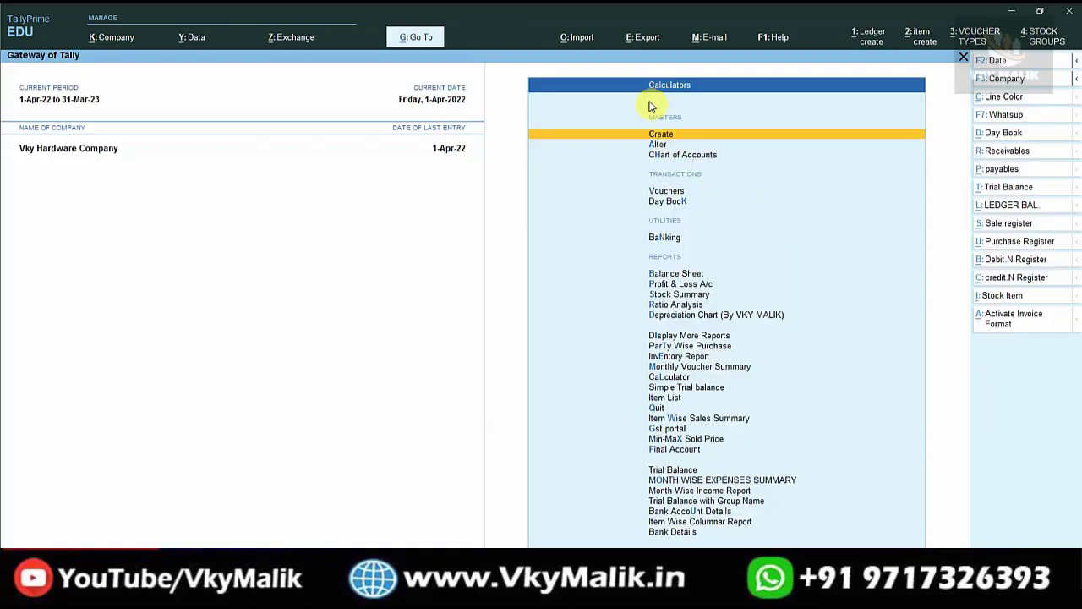
Open a Sales voucher and change its date to 2-Apr-2022.
key("Down")
key("Down")
key("Down")
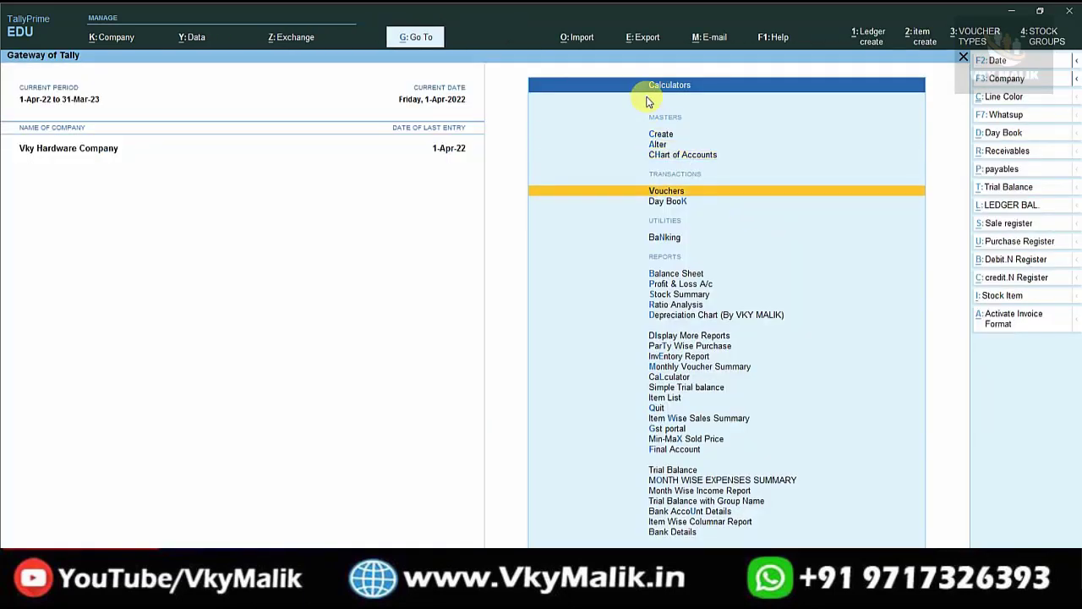
key("Return")
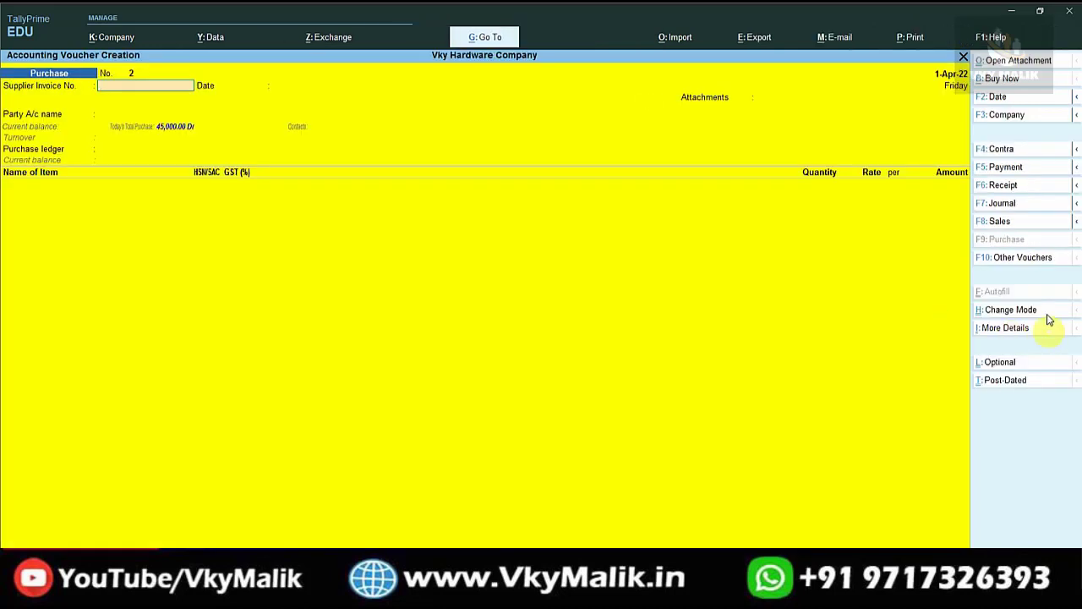
left_click(996, 222)
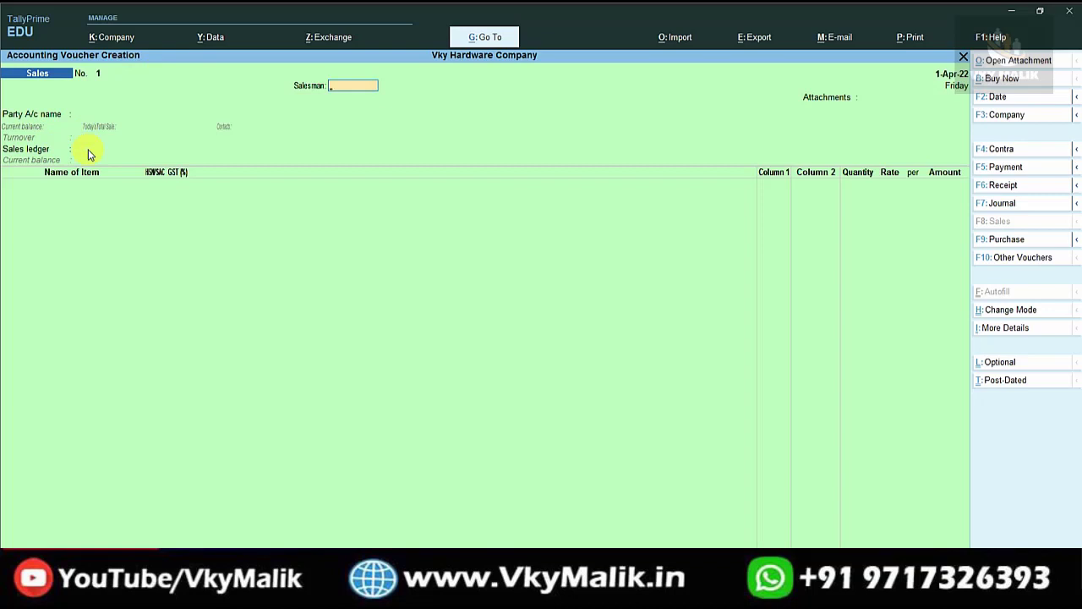
key("F2")
type("2-4-2022")
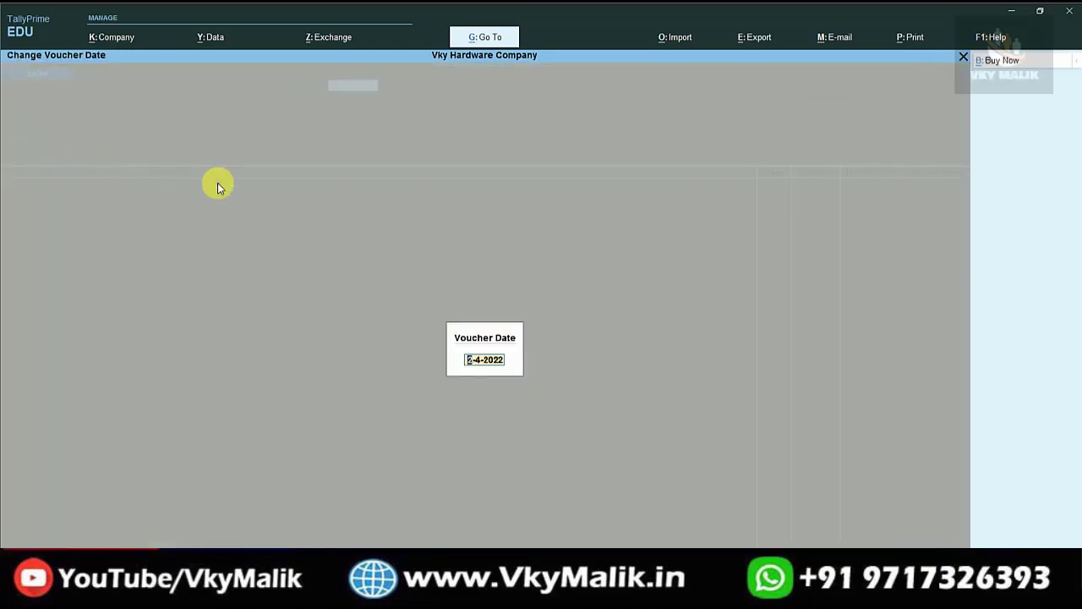
key("Return")
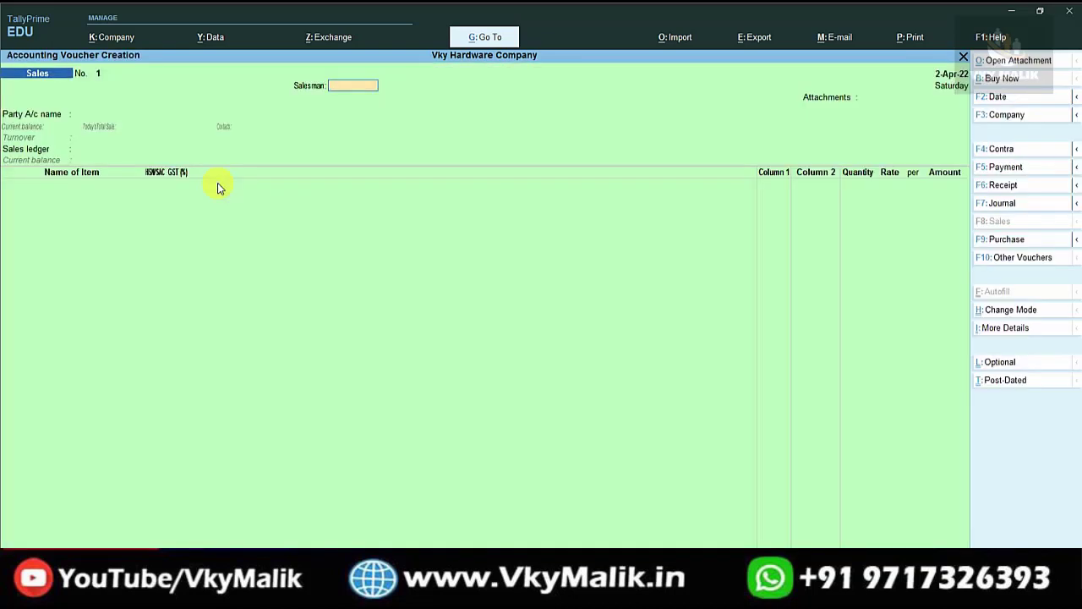
key("Return")
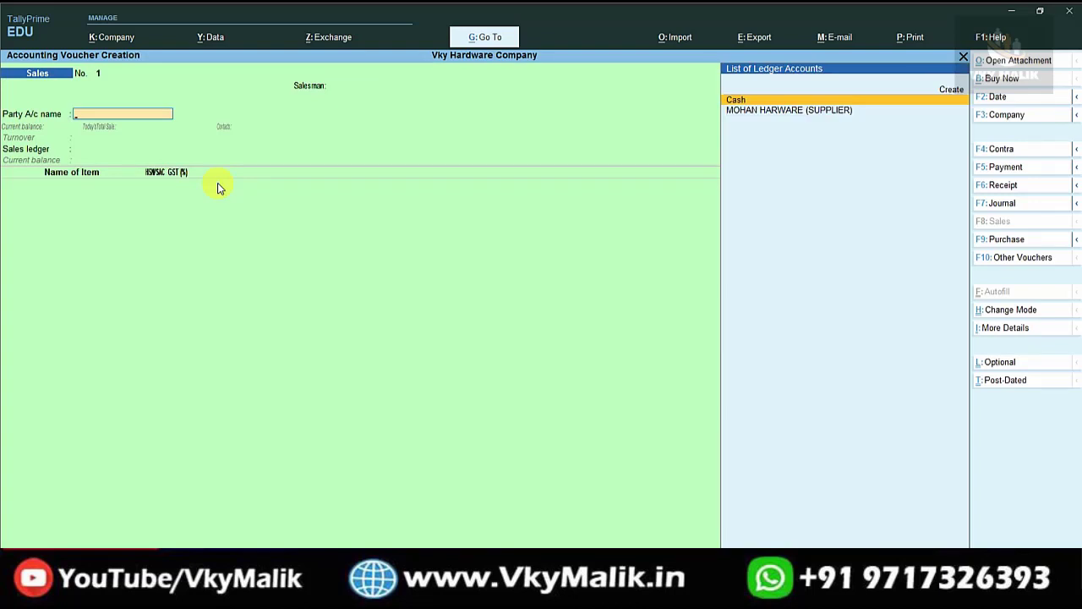
Start a new party ledger and enter the customer's store name.
key("Down")
key("Up")
key("Up")
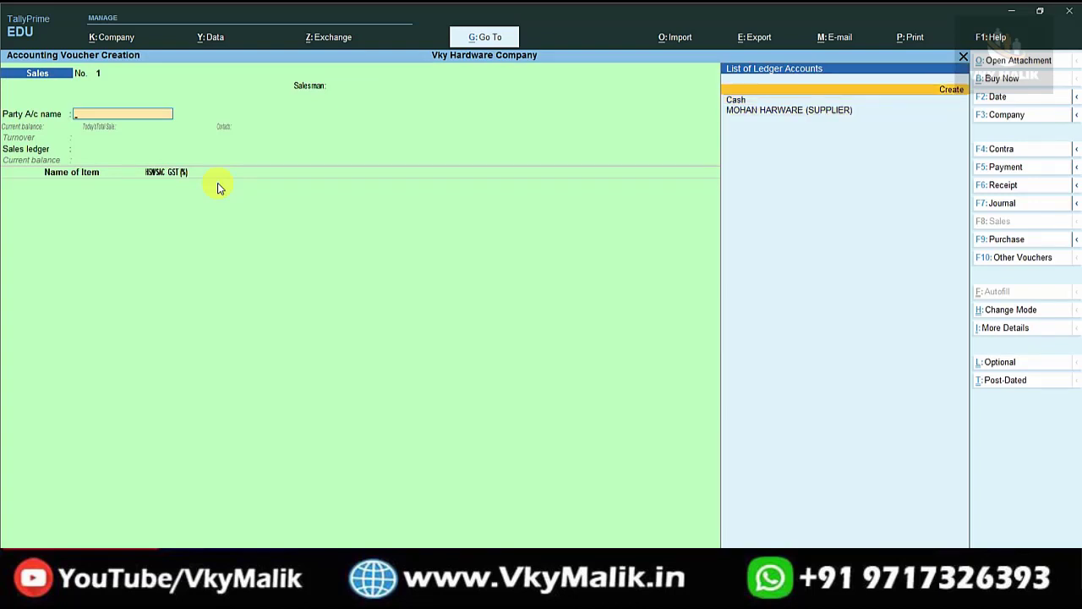
key("Return")
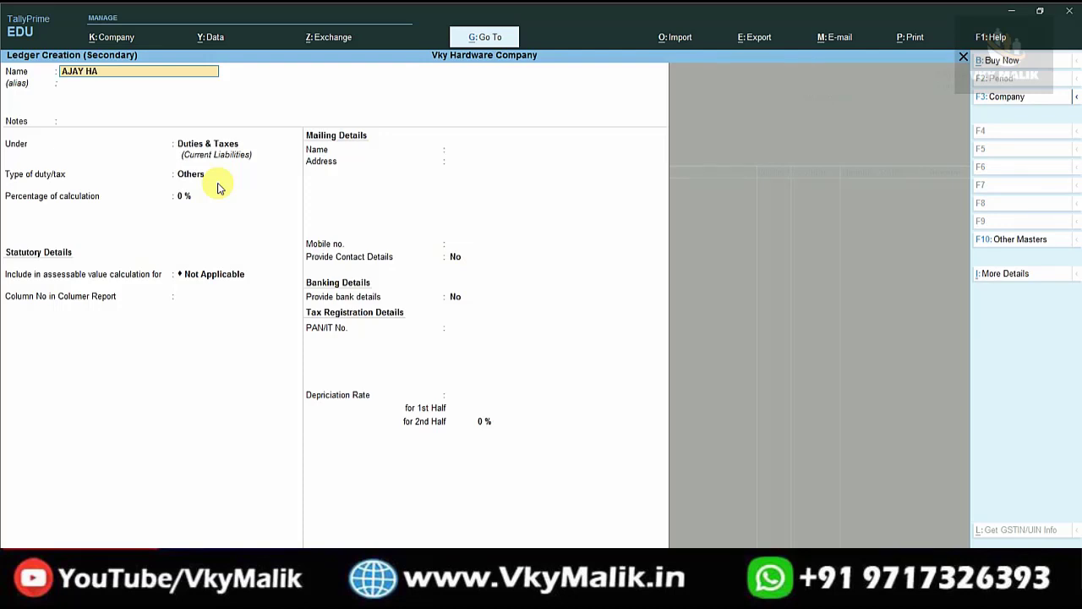
type("AJAY HARWARE STORE (CUSTOMER")
key("Return")
key("Return")
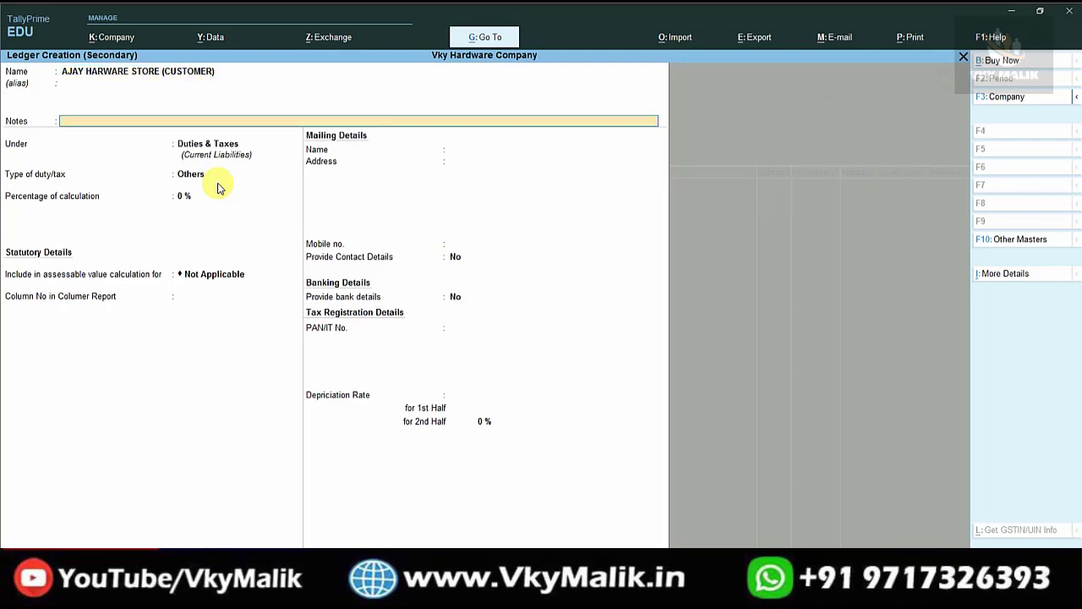
Place it under Sundry Debtors with its pincode, Regular registration and GSTIN, and save it.
type("SIN")
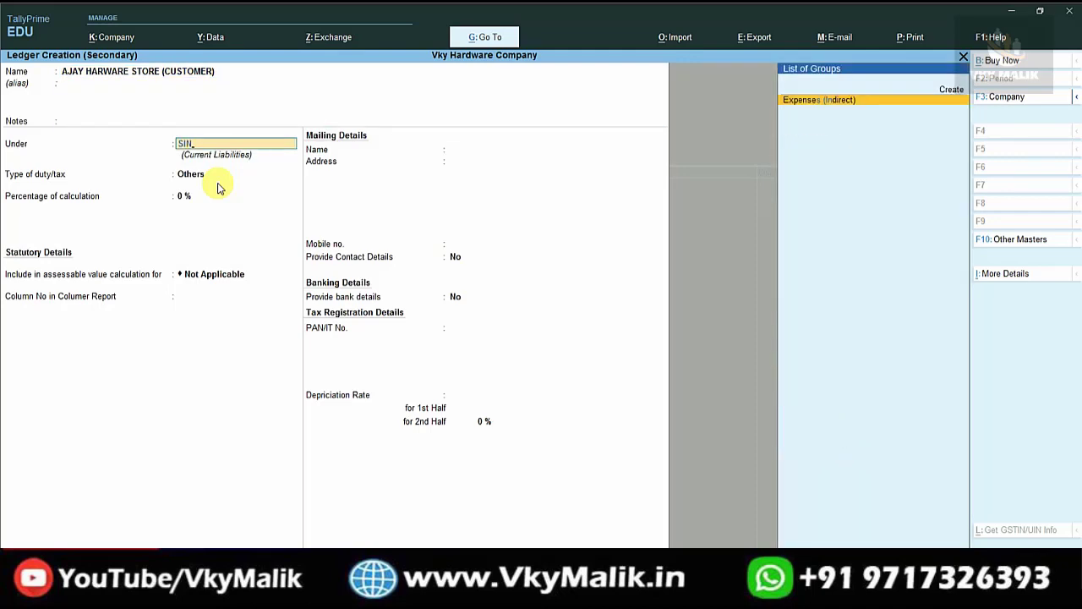
key("BackSpace")
key("BackSpace")
key("BackSpace")
type("SUN")
key("Down")
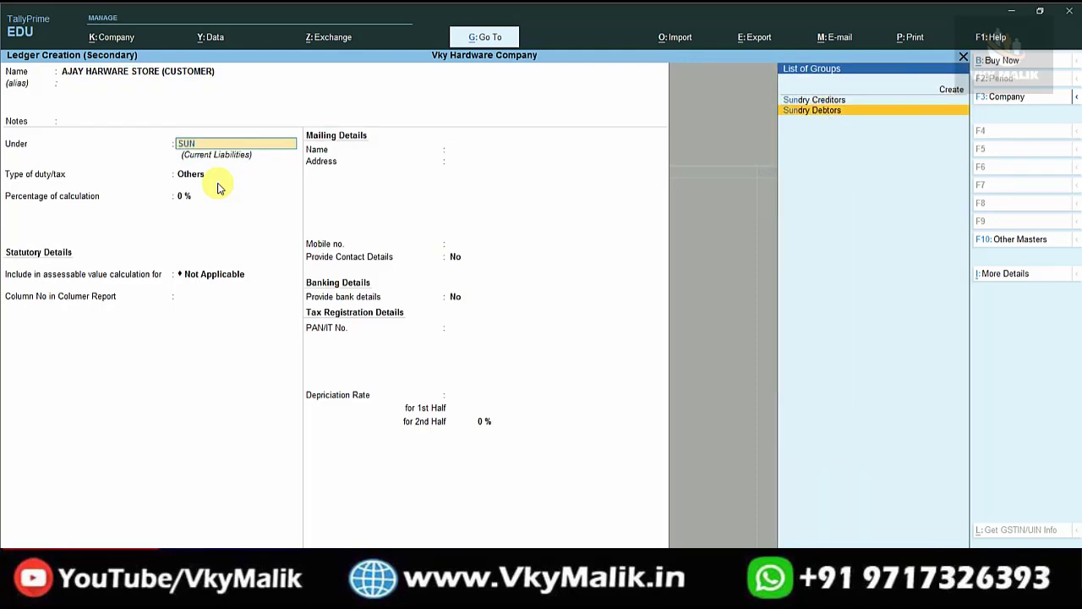
key("Return")
key("Return")
key("Return")
key("Return")
key("Return")
key("Return")
key("Return")
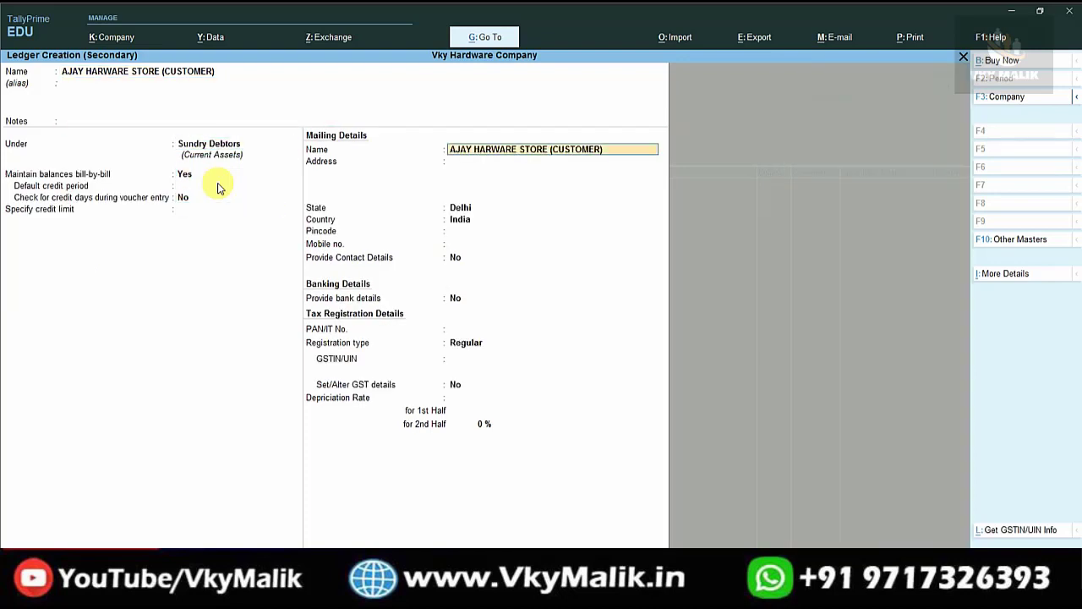
key("Return")
key("Return")
key("Return")
key("Return")
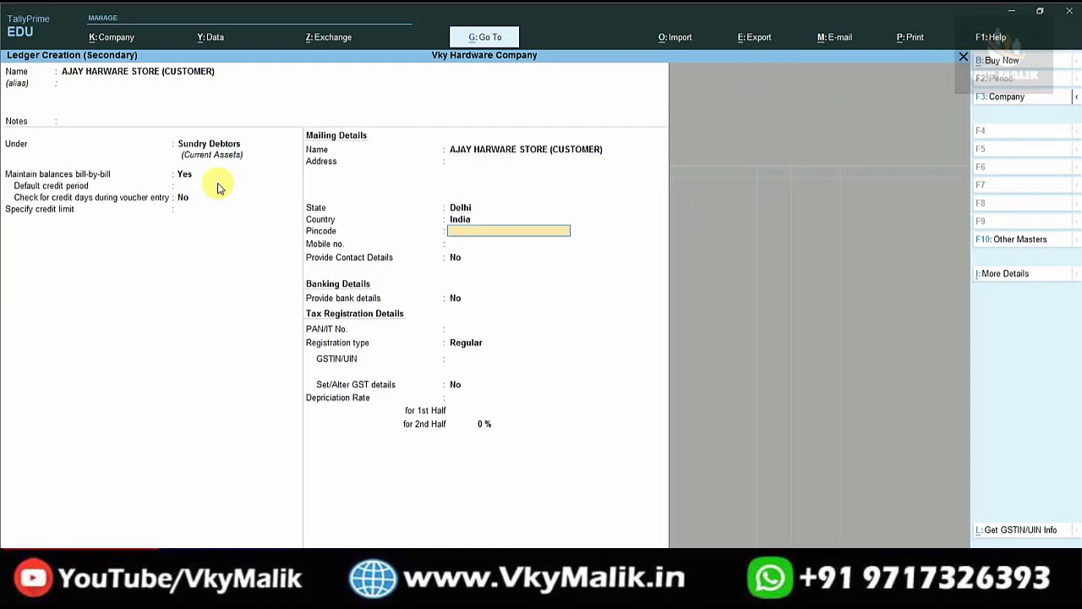
type("11000")
key("Return")
key("Return")
key("Return")
key("Return")
key("Return")
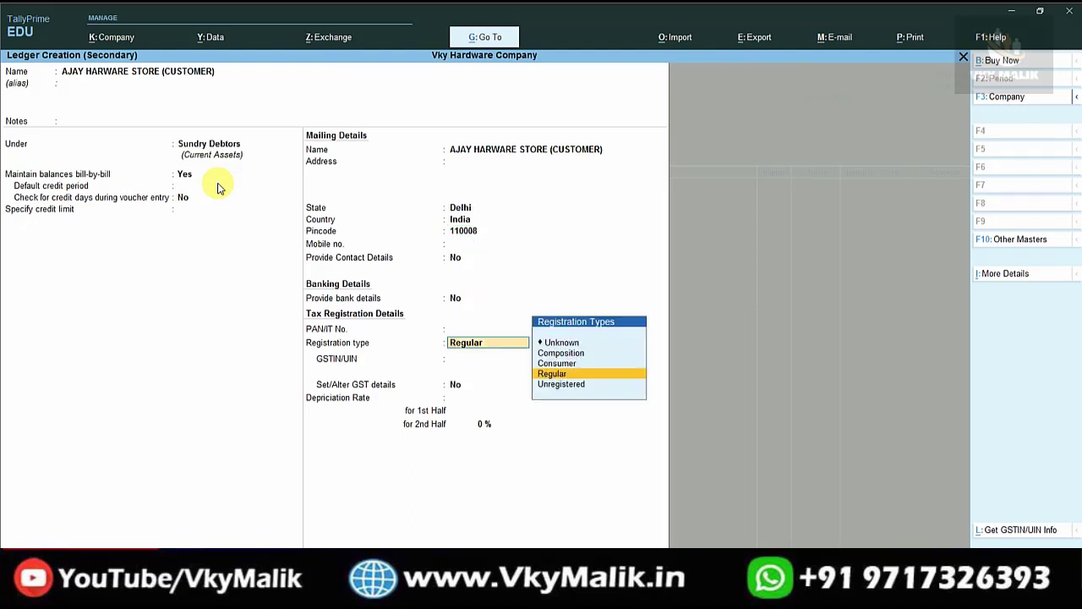
key("Return")
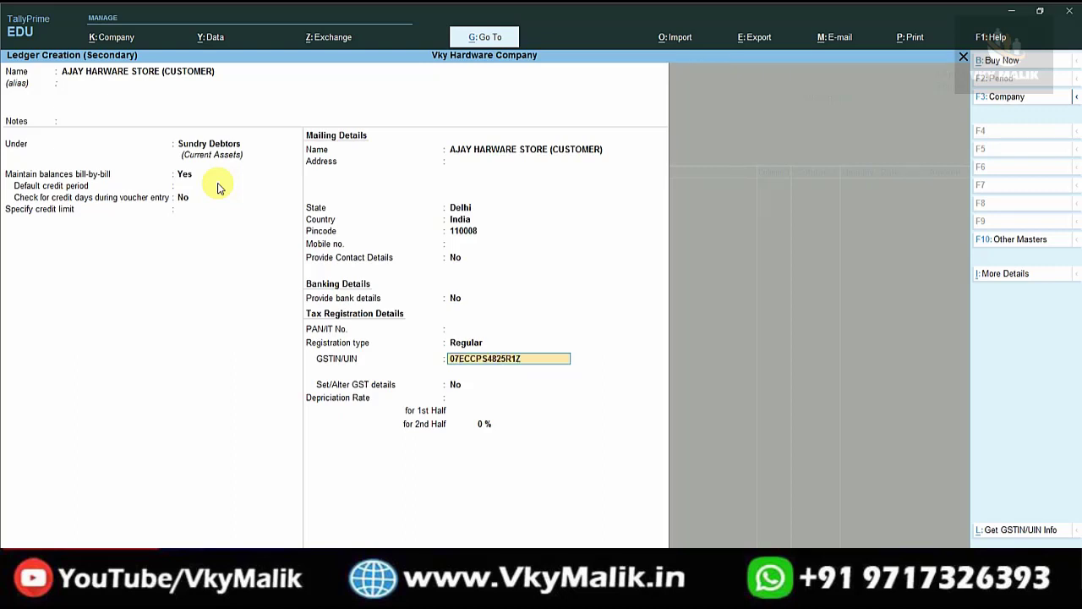
key("Return")
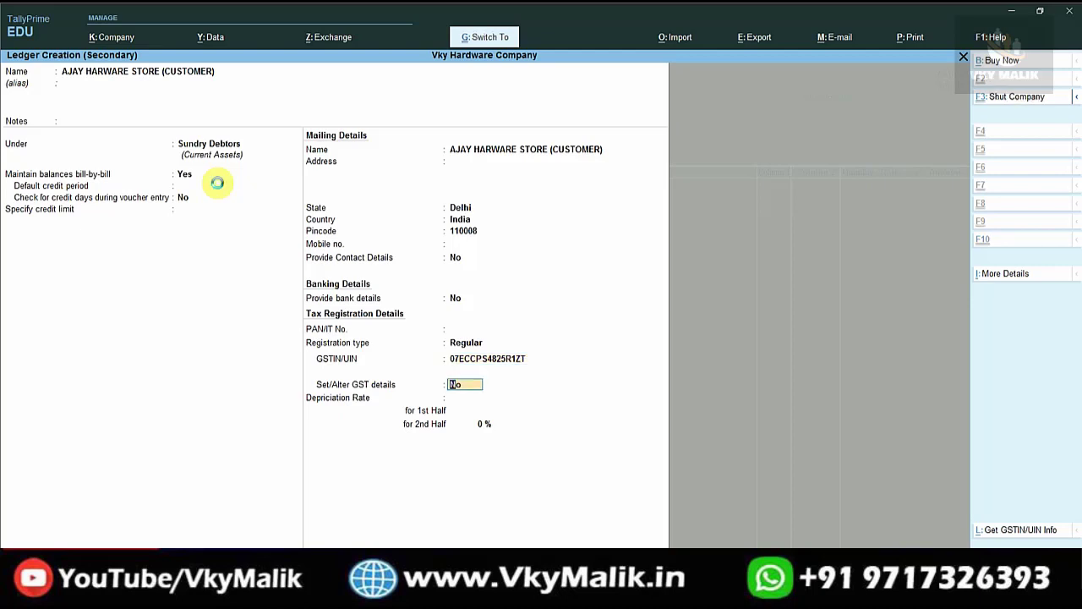
key("ctrl+a")
Accept party details, create ledger SALES @ 18% under Sales Accounts, and highlight item HARDARE 1/5*2/5 M.S.
key("ctrl+a")
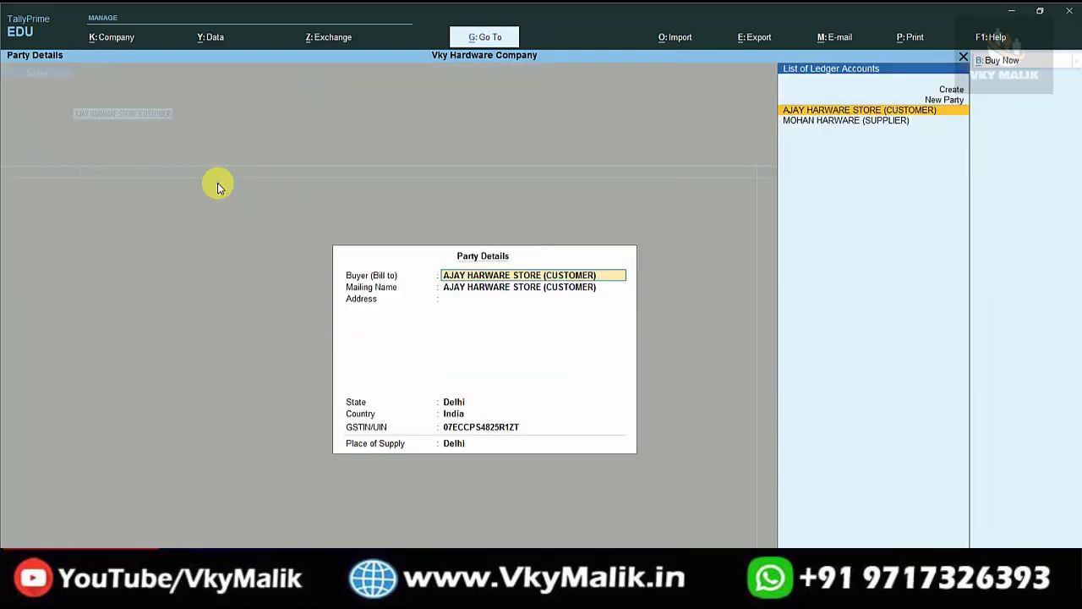
key("ctrl+a")
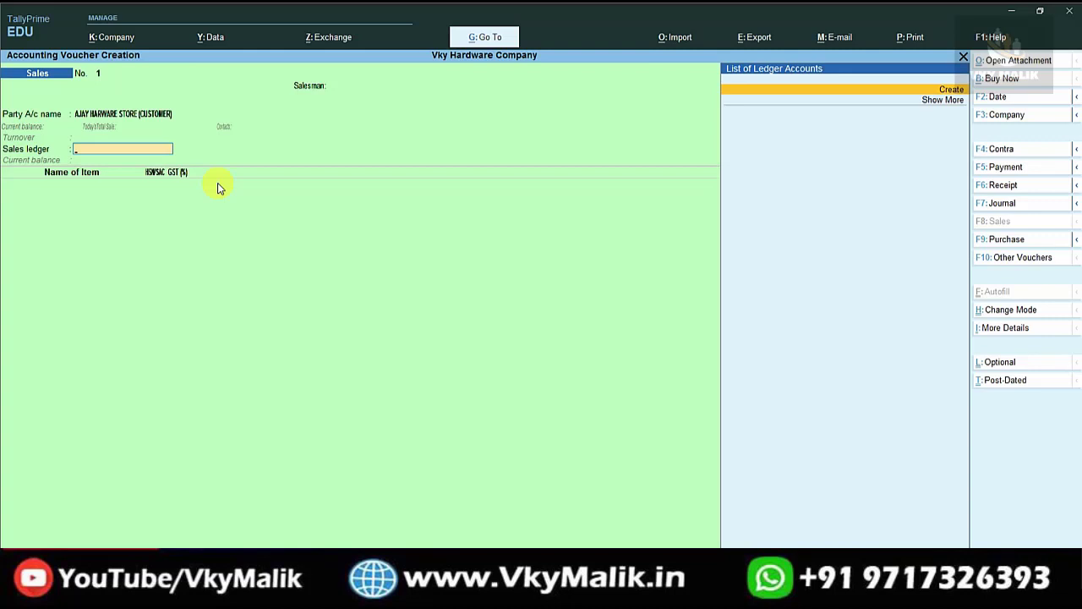
key("alt+c")
type("SALES")
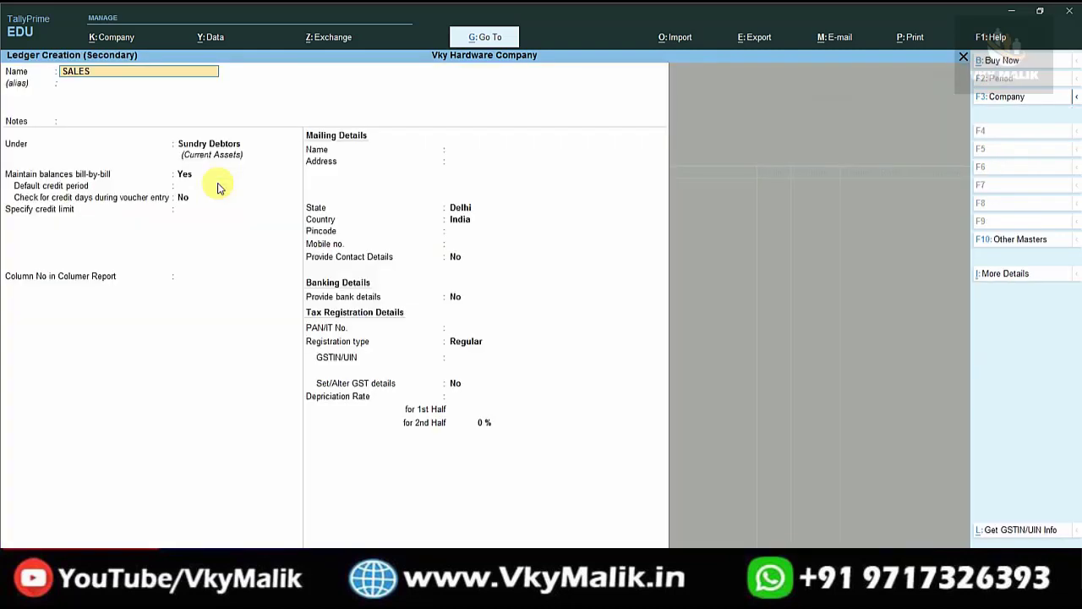
type(" @")
key("Return")
key("Return")
key("Return")
type("sa")
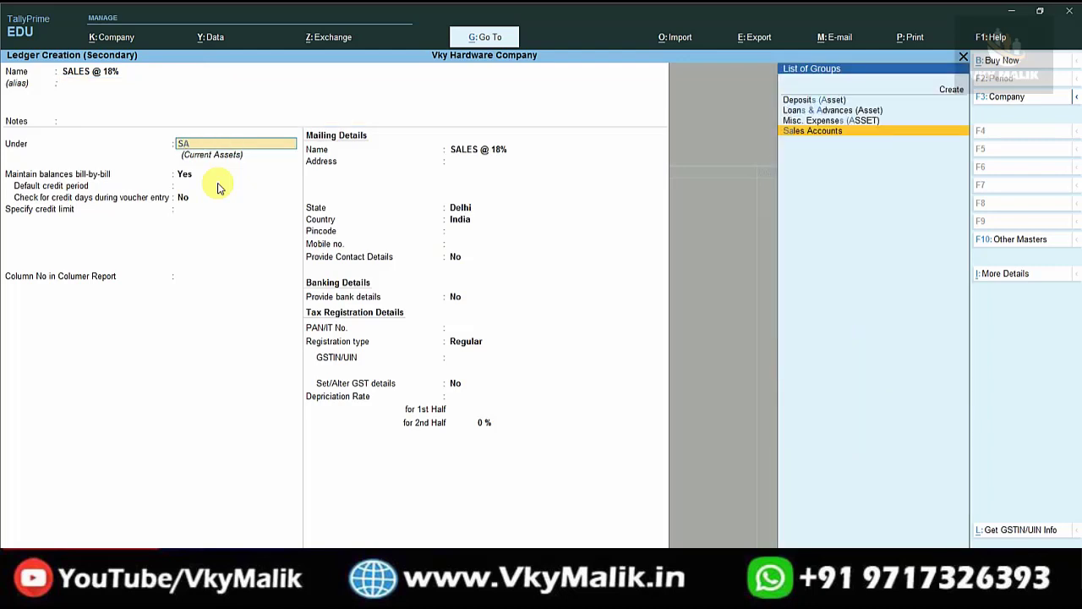
key("Return")
key("ctrl+a")
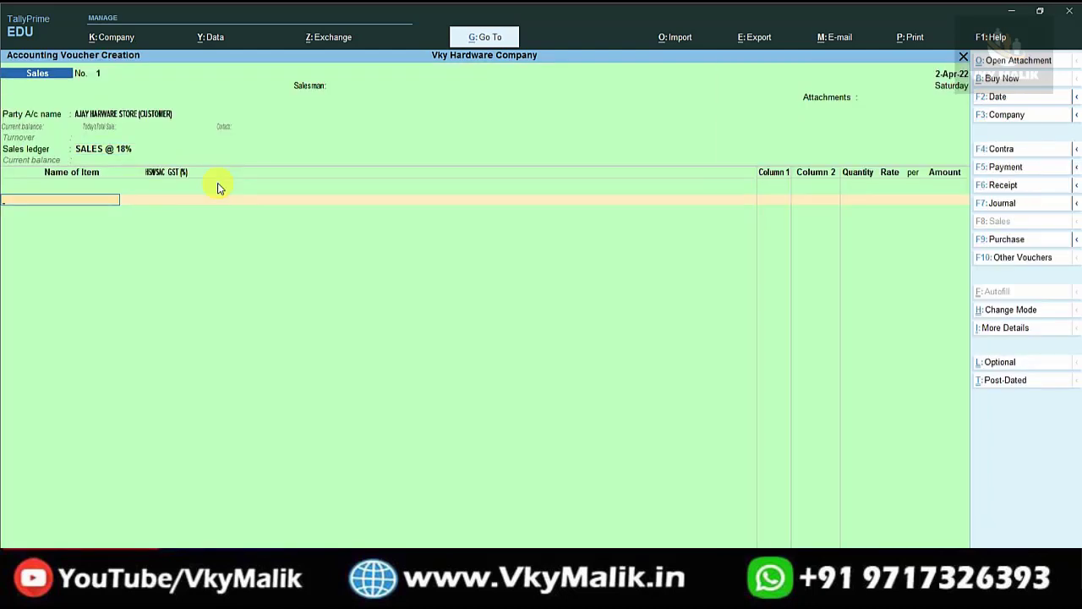
key("Down")
key("Down")
key("Down")
key("Down")
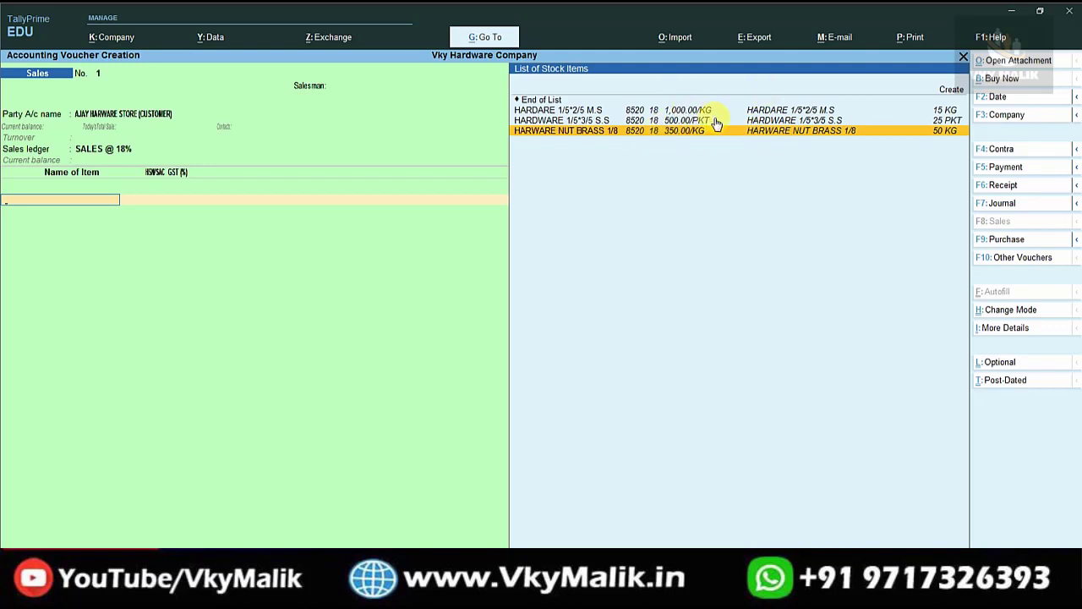
key("Up")
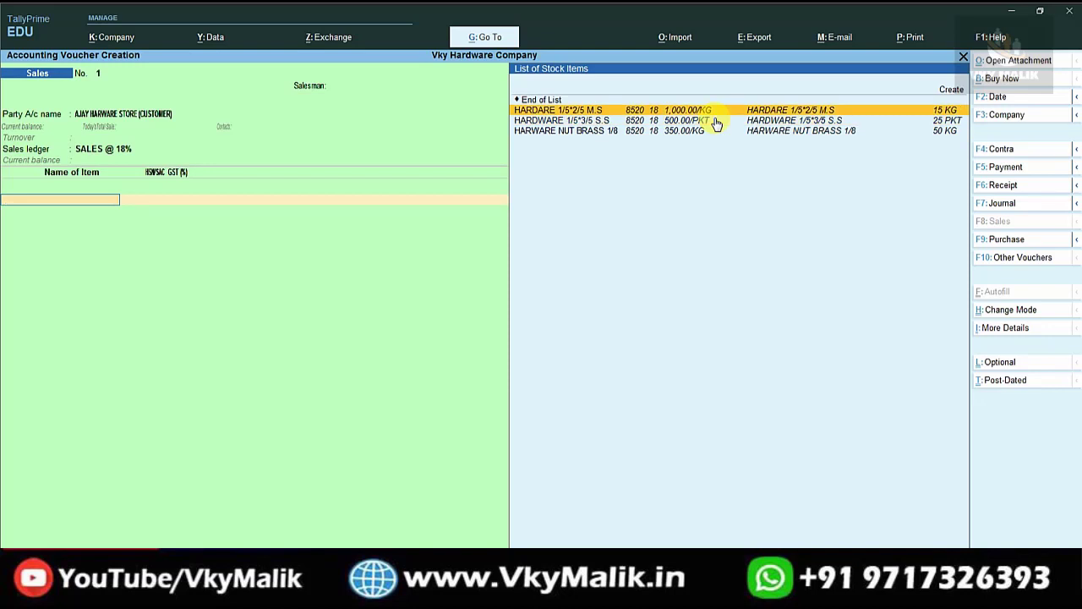
Add HARDARE 1/5*2/5 M.S as the first item: 10 KG at 1,200 per KG.
key("Return")
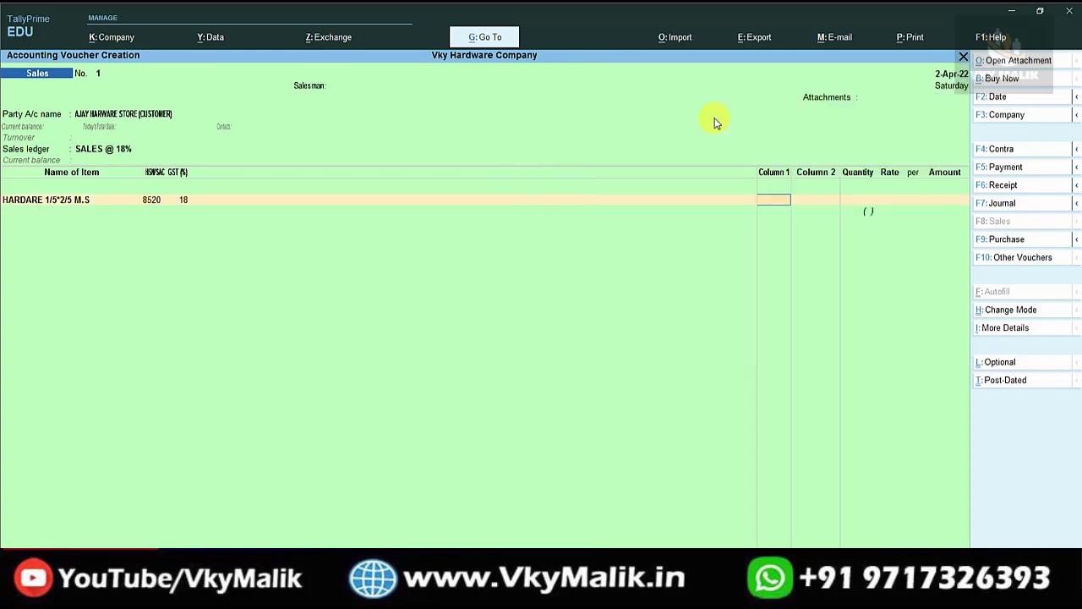
key("BackSpace")
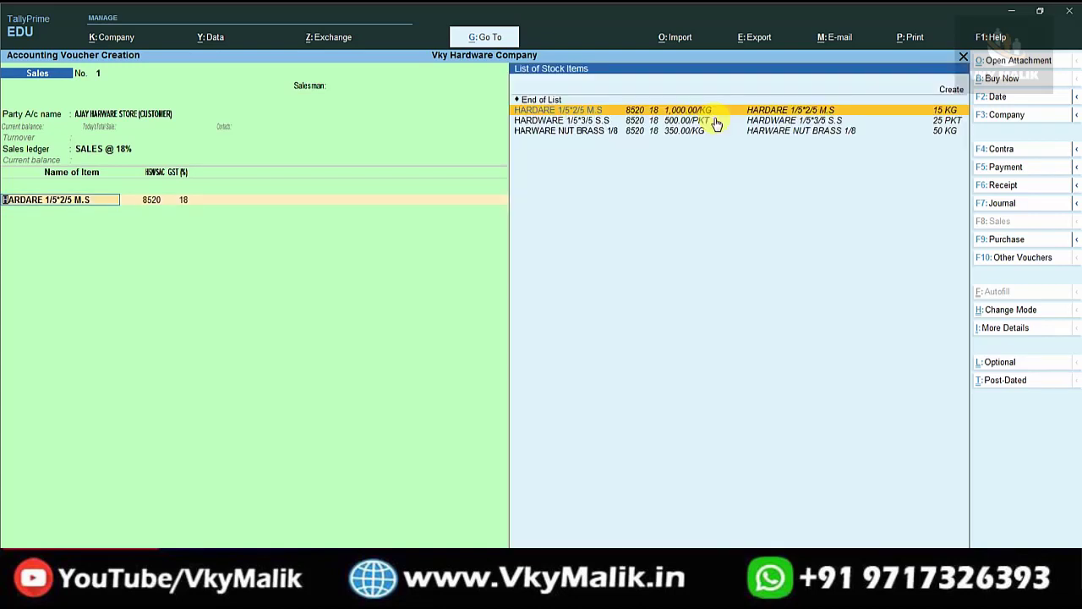
left_click(958, 113)
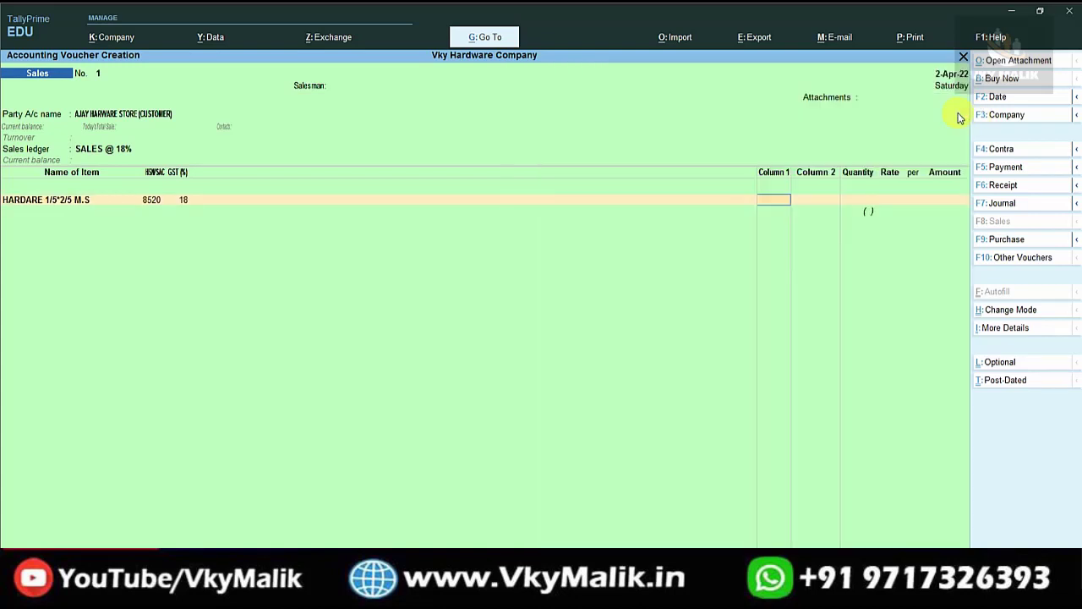
key("Return")
key("Return")
type("10")
key("Return")
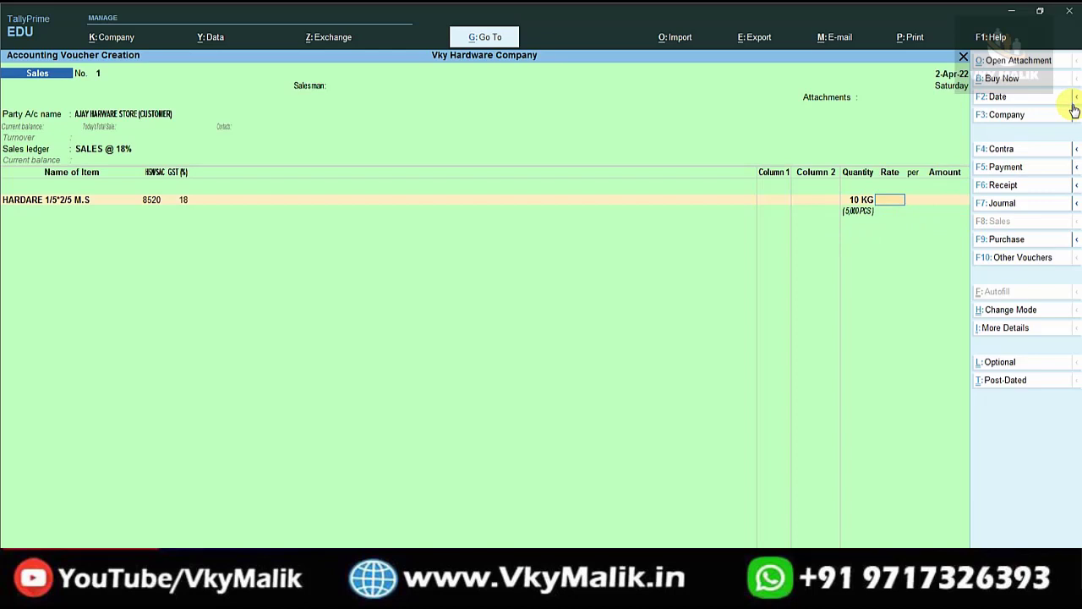
type("1,200")
key("Return")
key("Return")
key("Return")
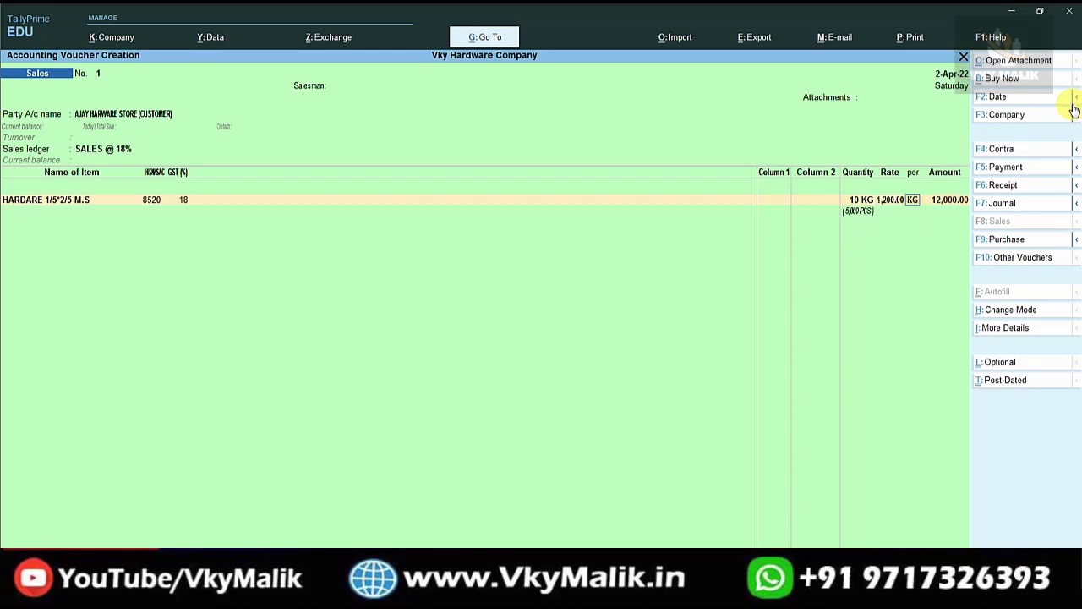
Add HARDWARE 1/5*3/5 S.S as the second item: 20 at 500.
key("Down")
key("Down")
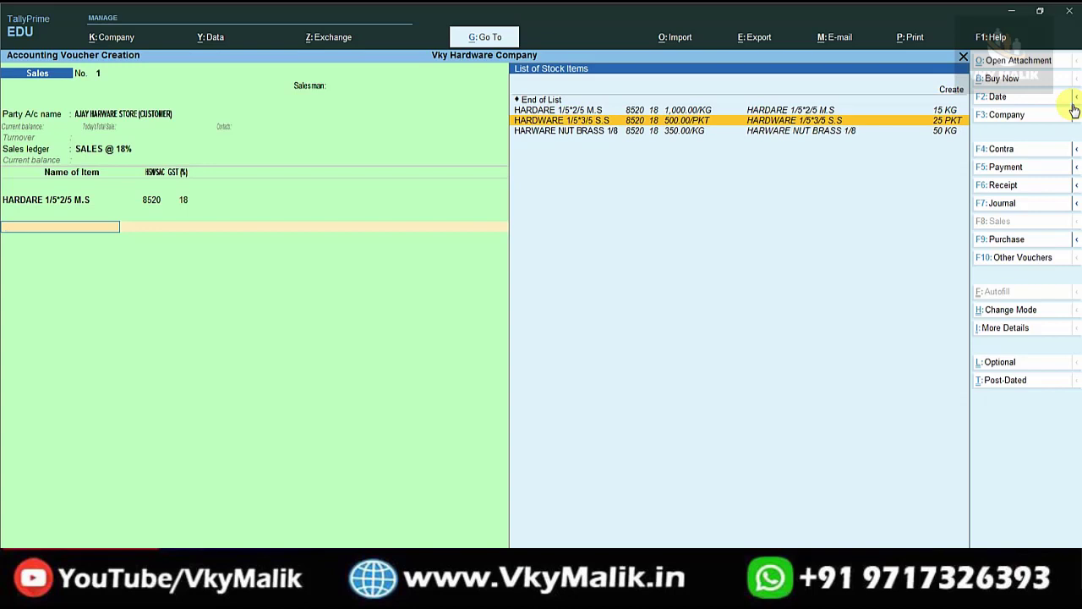
key("Return")
key("Return")
key("Return")
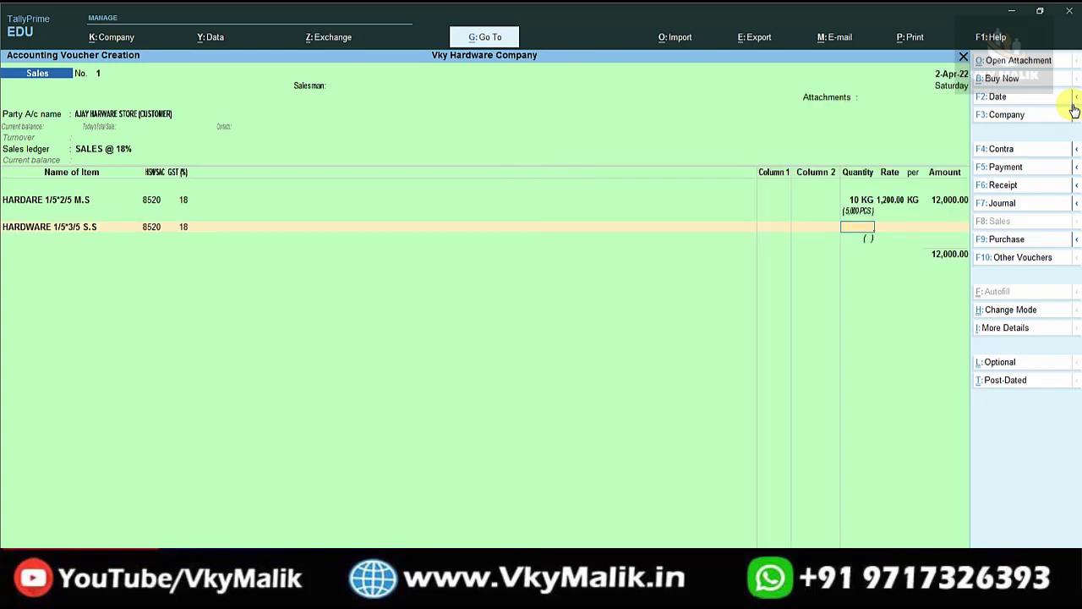
type("20")
key("Return")
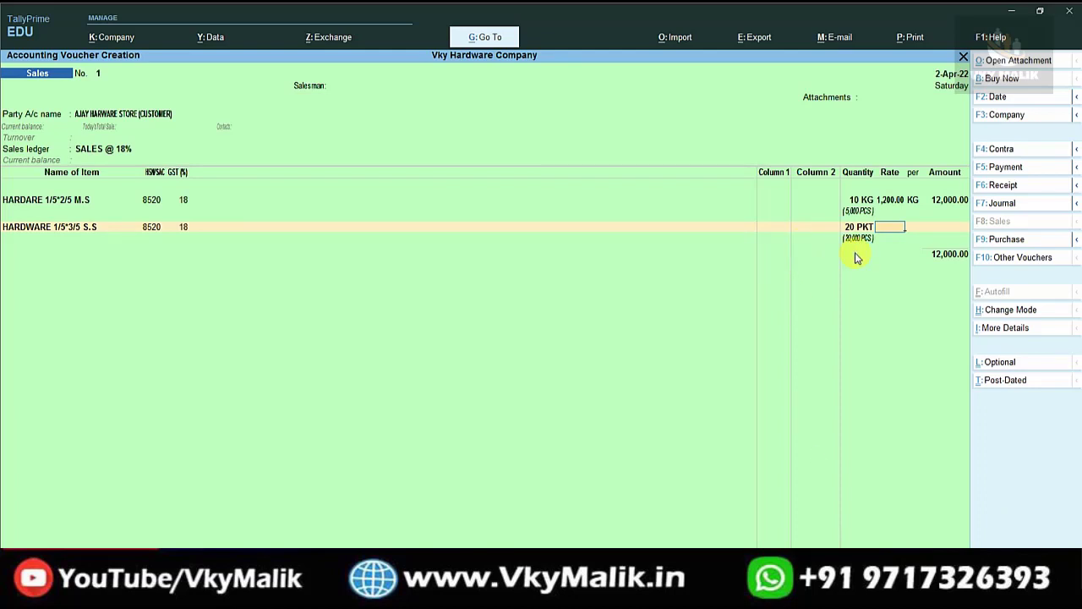
type("500")
key("Return")
key("Return")
key("Return")
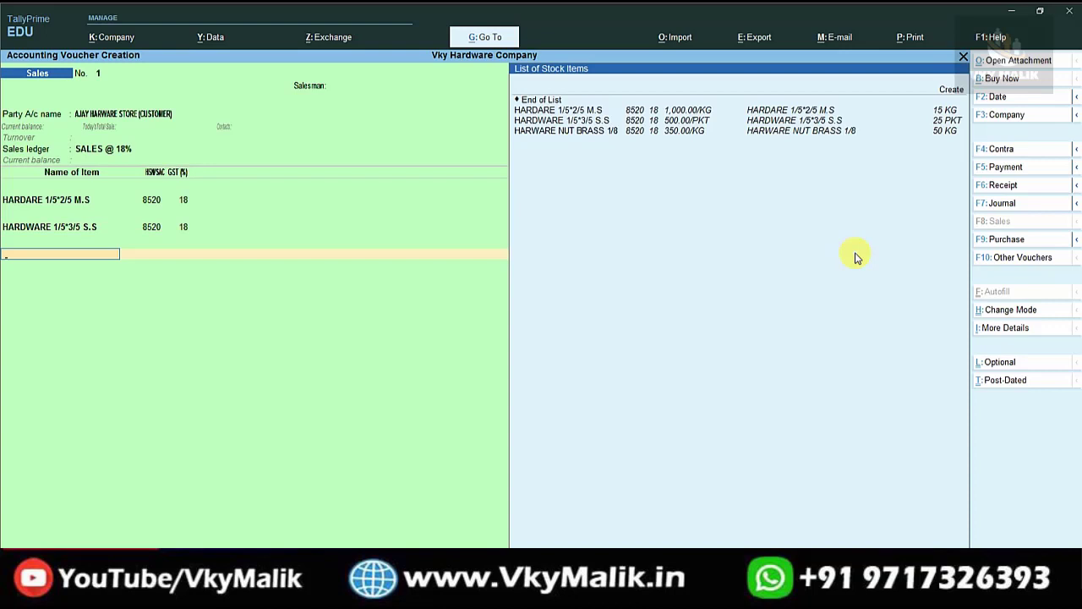
Add HARWARE NUT BRASS 1/8 as the third item: 20 at 800, amount 20,000.00.
key("Down")
key("Down")
key("Down")
key("Return")
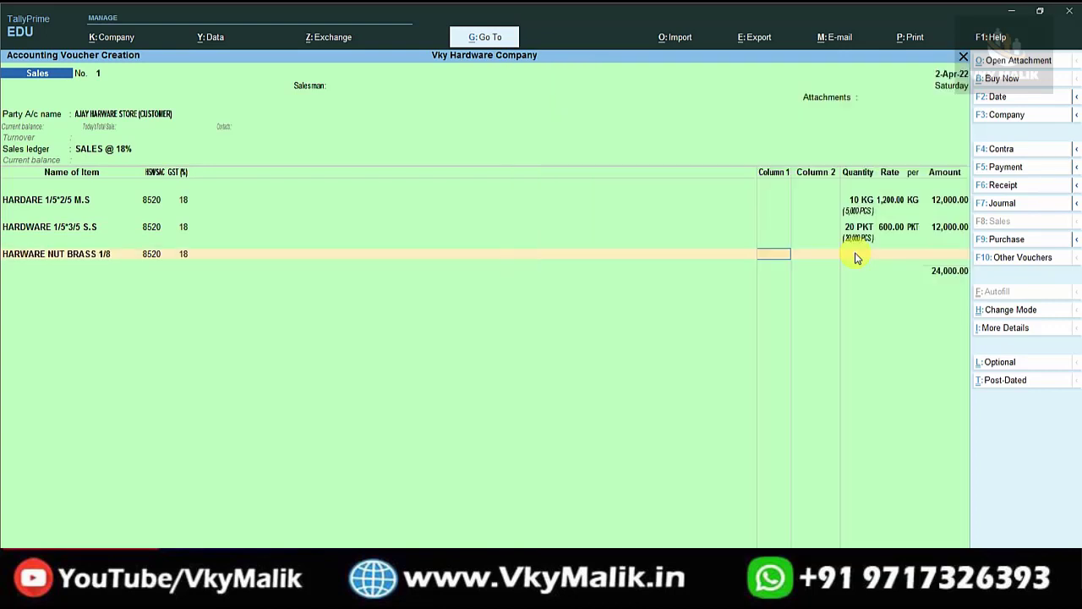
key("Return")
key("Return")
type("20")
key("Return")
type("800")
key("Return")
key("Return")
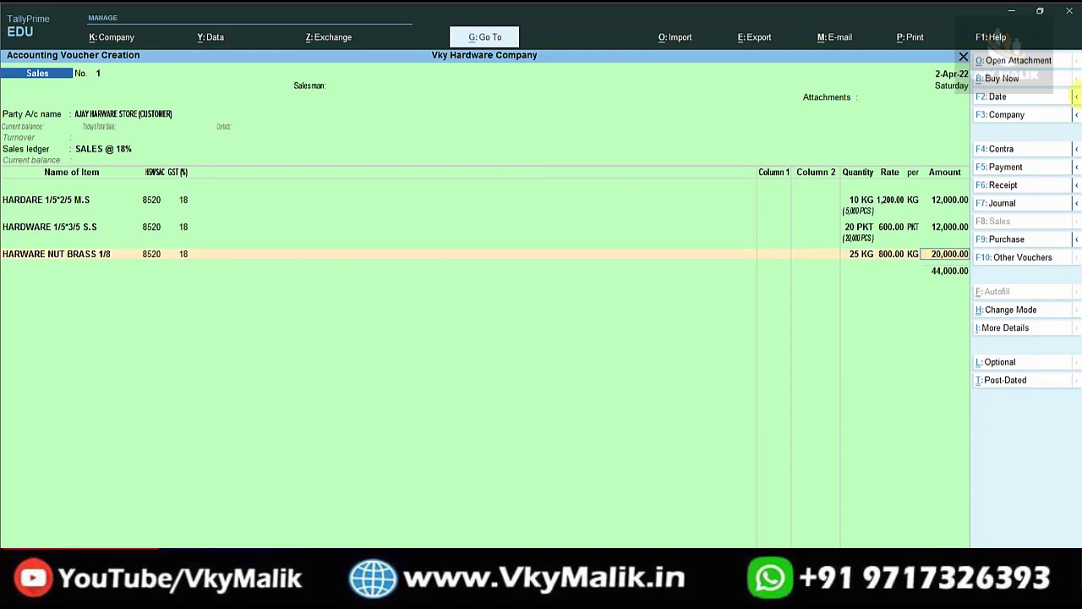
key("Return")
Add CGST and SGST ledgers at 3,960 each, save the voucher, and decline the e-Way Bill.
key("Return")
type("CG")
key("Return")
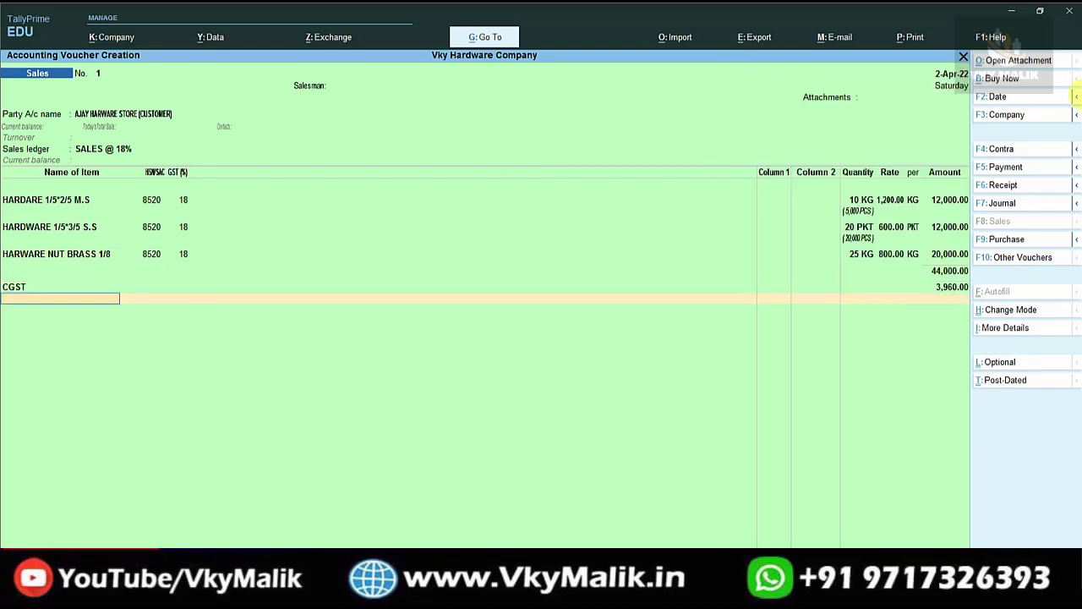
type("S")
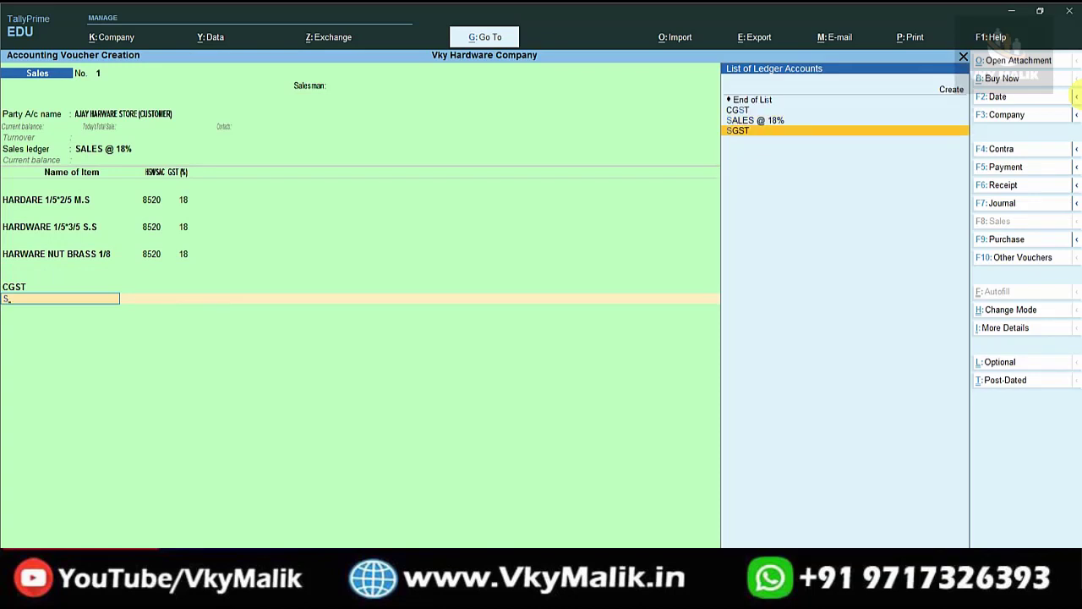
key("Return")
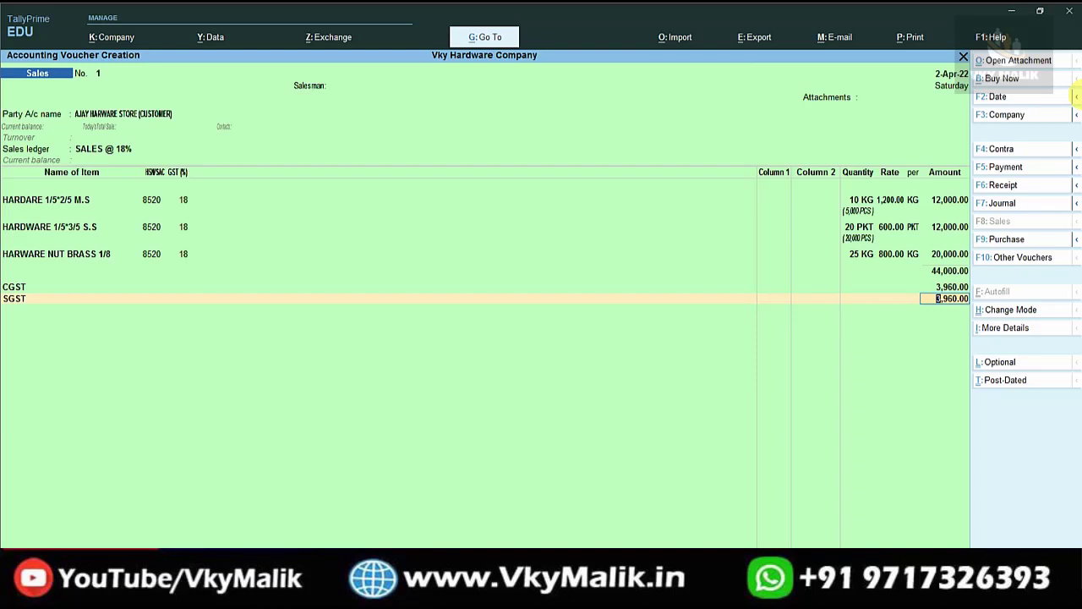
key("ctrl+a")
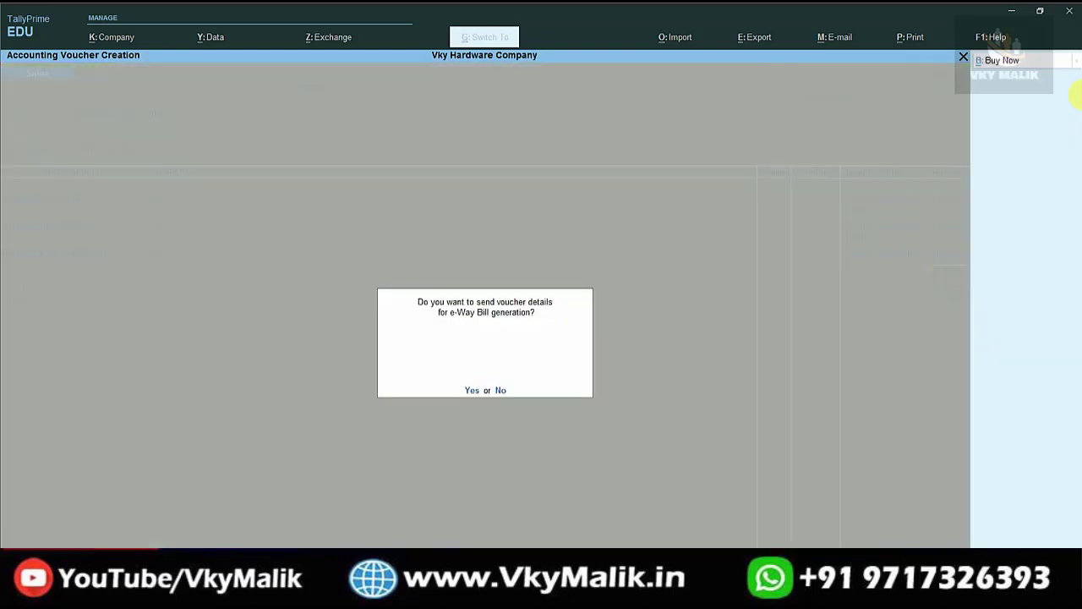
key("n")
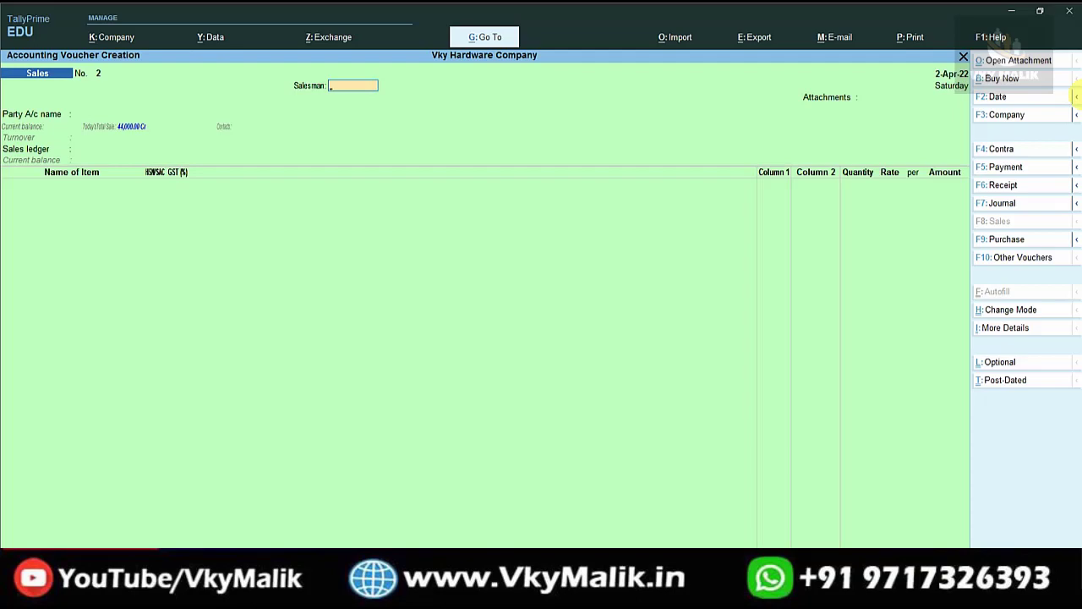
Open GSTR-1 via Go To and select the B2B Invoices line: 44,000 taxable, 7,920 tax.
key("alt+g")
type("GST")
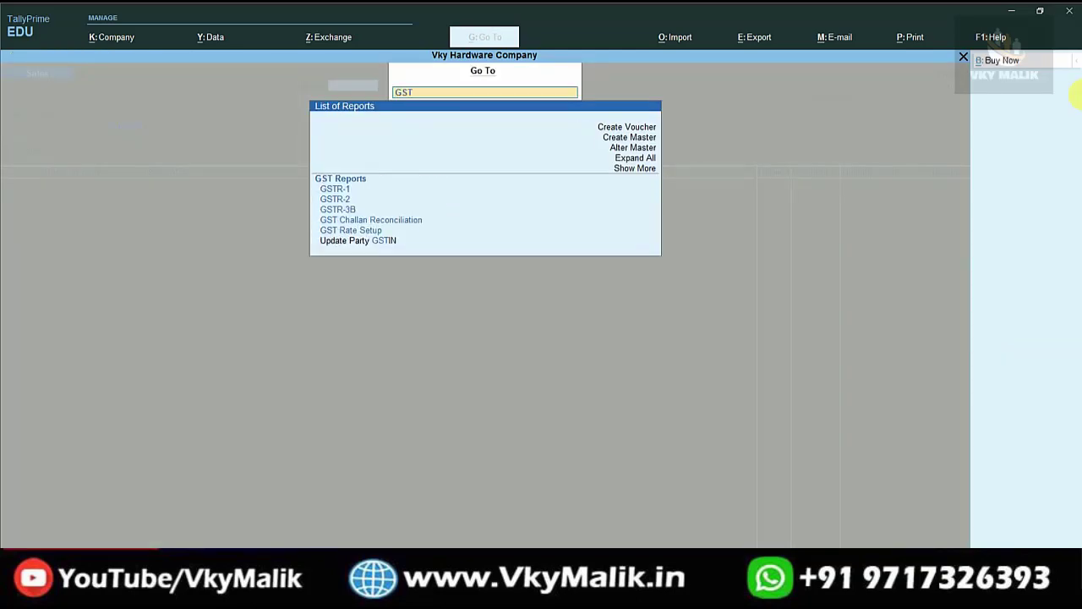
key("Return")
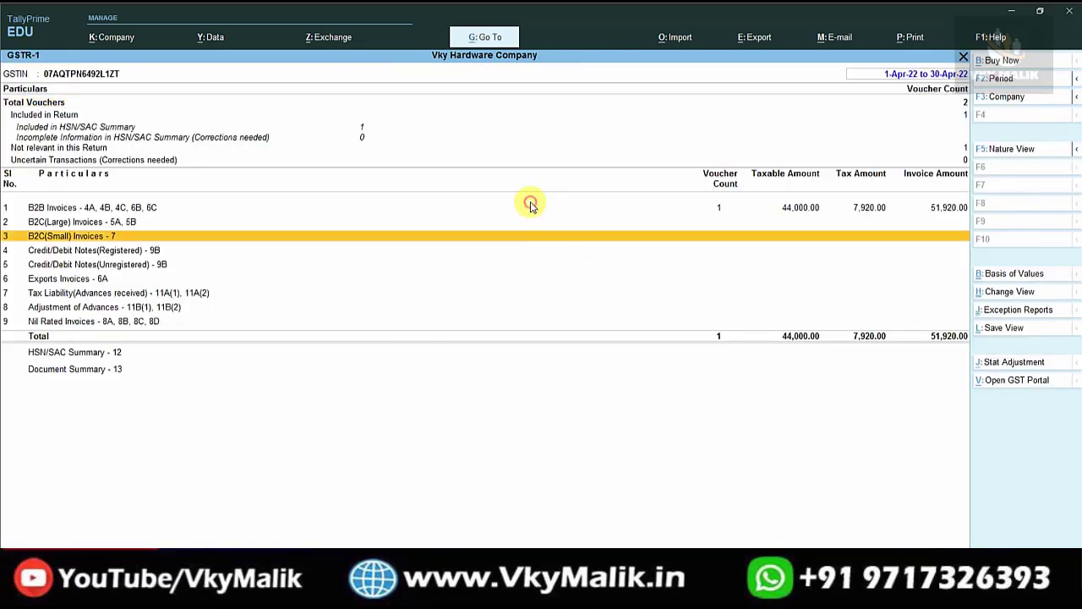
left_click(691, 211)
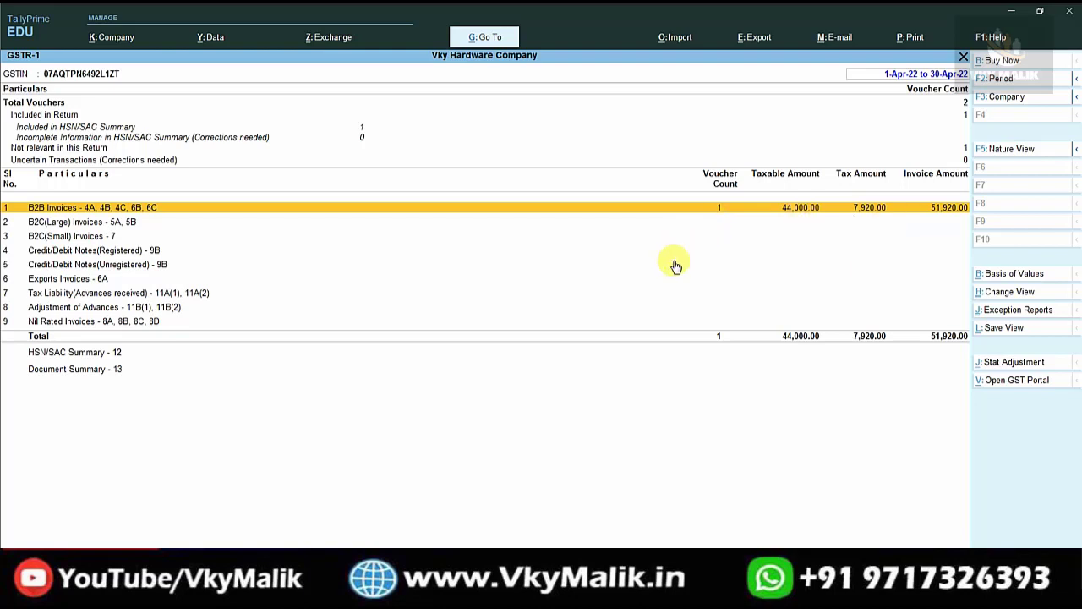
Open GSTR-3B, review 3.1 outward supplies (44,000, tax 7,920) and 8,100 eligible ITC, then close it.
key("alt+g")
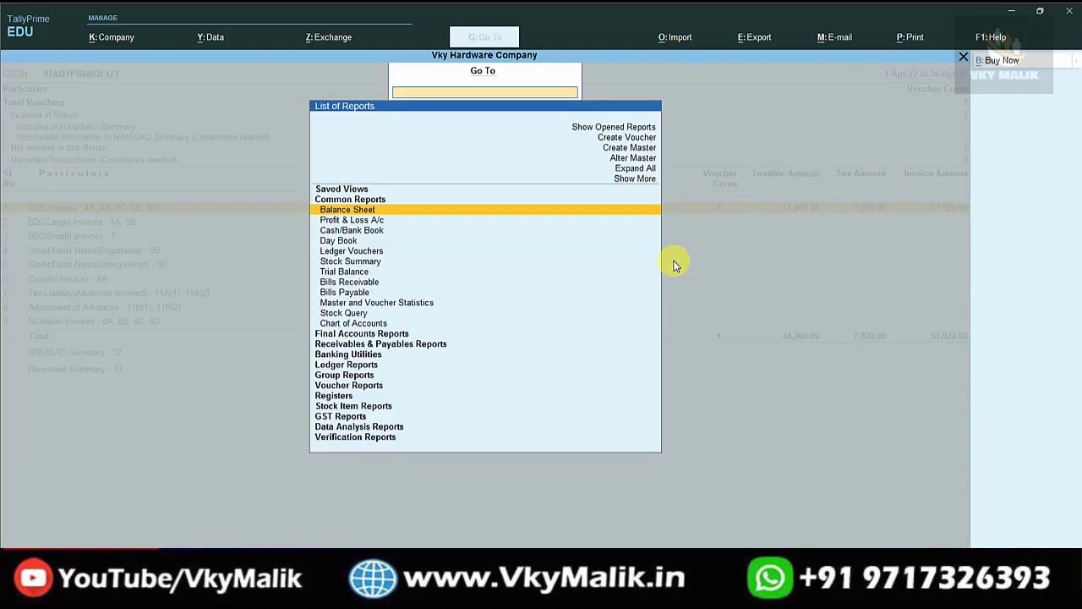
type("GST")
key("Down")
key("Down")
key("Down")
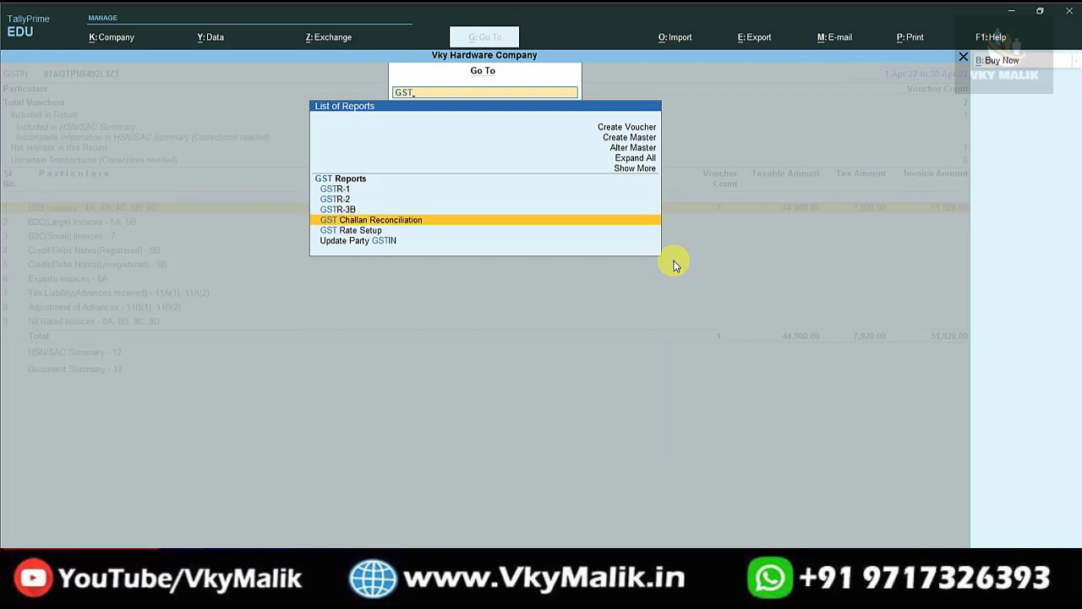
key("Up")
key("Return")
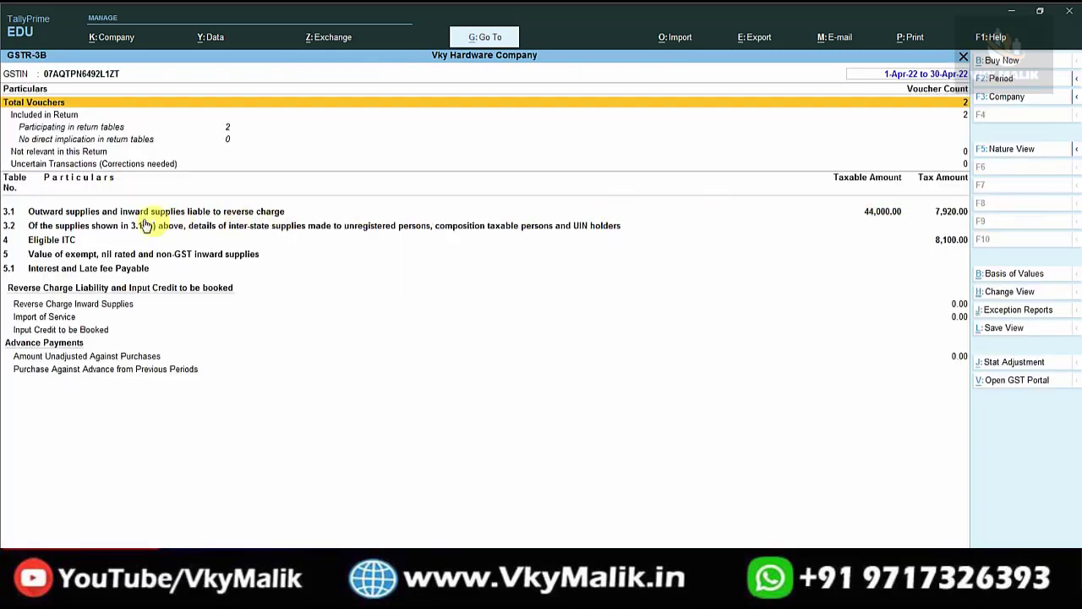
left_click(120, 215)
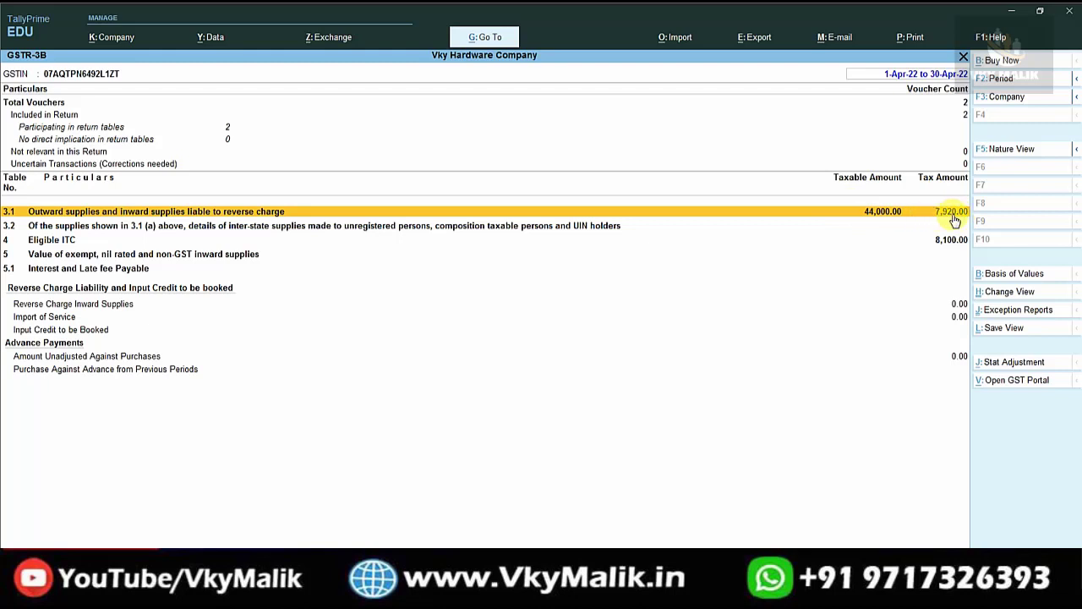
left_click(70, 243)
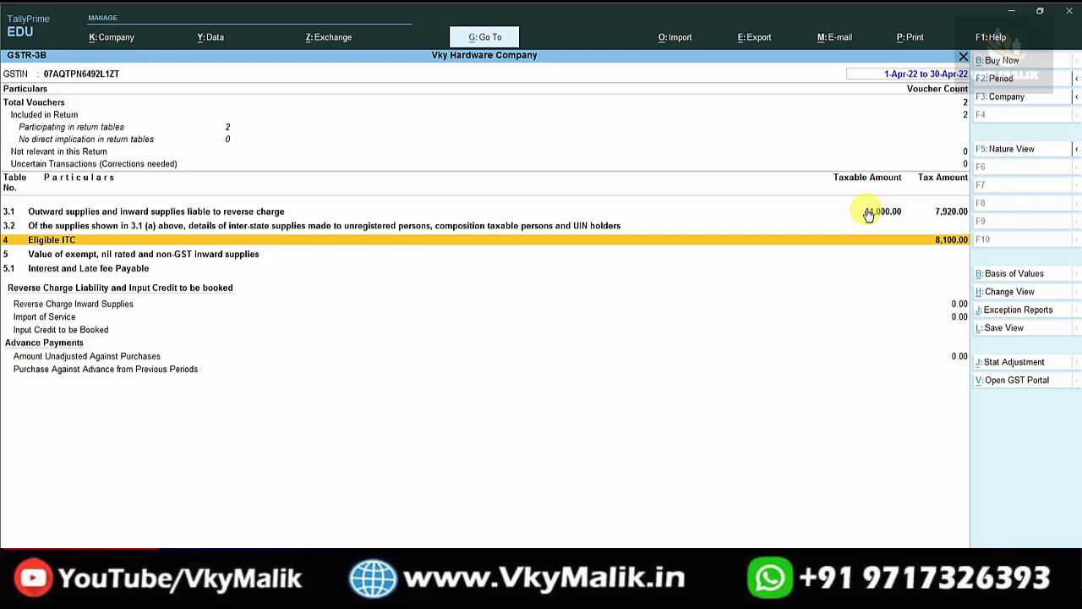
key("Escape")
key("Escape")
key("Escape")
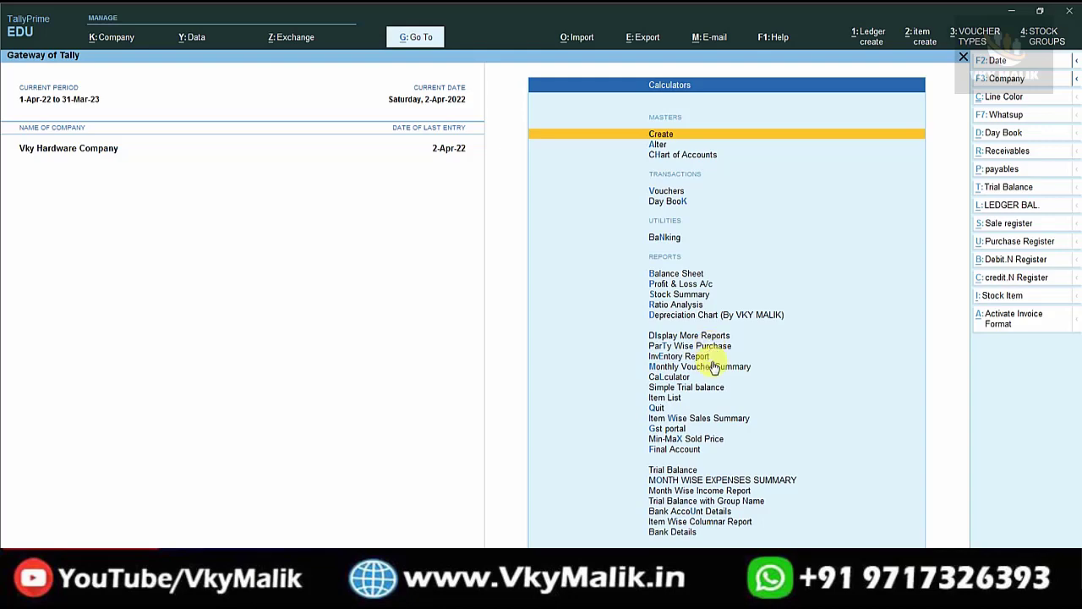
key("Up")
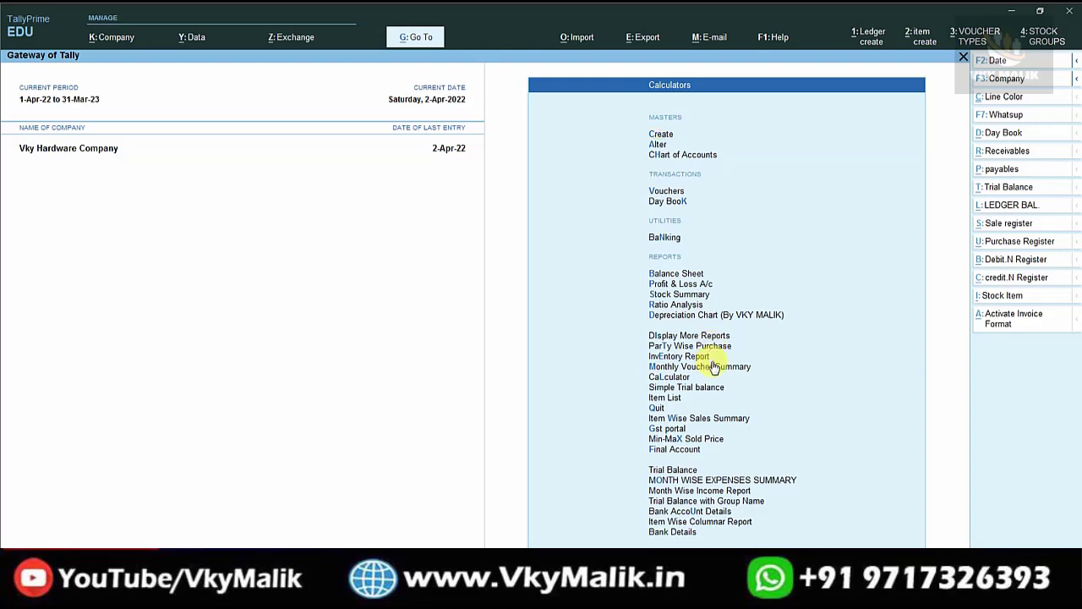
key("Return")
key("Escape")
key("Up")
key("Up")
key("Up")
key("Up")
key("Up")
key("Up")
key("Up")
key("Up")
key("Up")
key("Up")
key("Up")
key("Up")
key("Up")
key("Up")
key("Up")
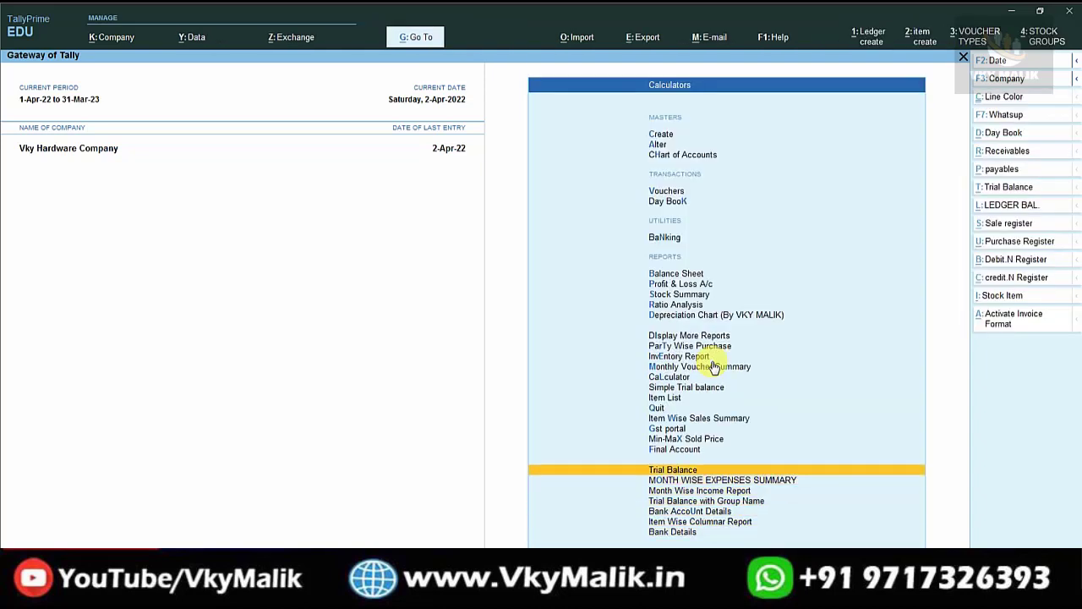
key("Up")
key("Up")
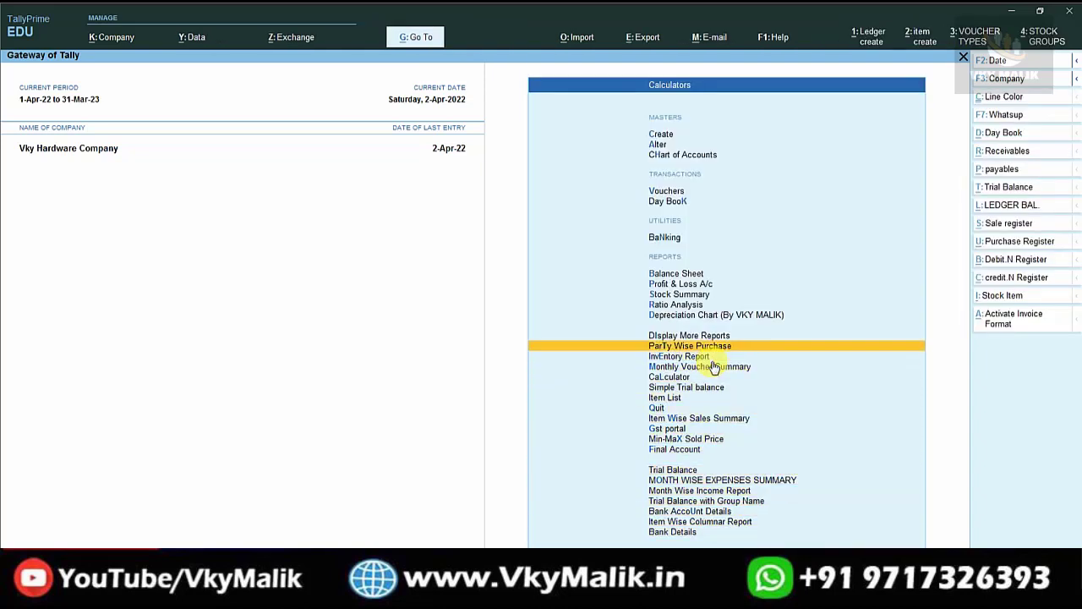
key("Down")
key("Down")
key("Down")
key("Down")
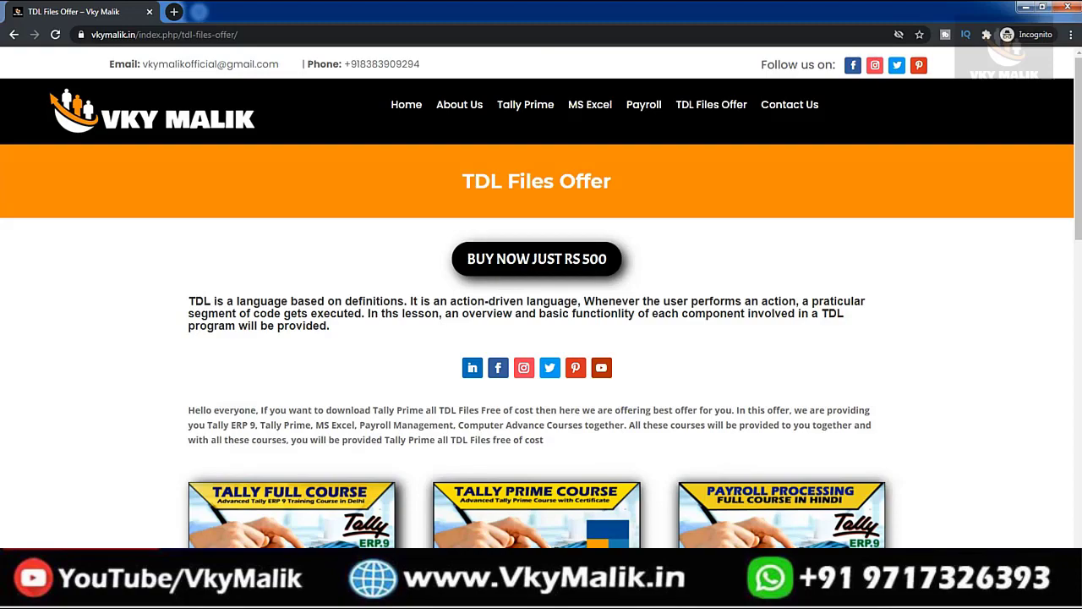
Scroll the TDL Files Offer page down to the Tally and Payroll course thumbnails.
scroll(538, 326, "down", 4)
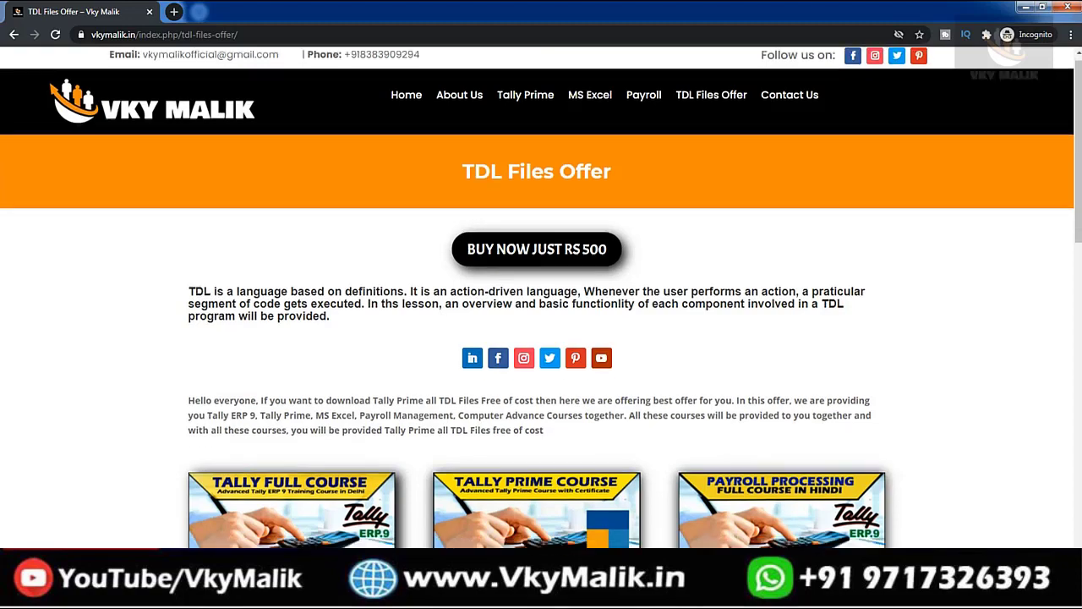